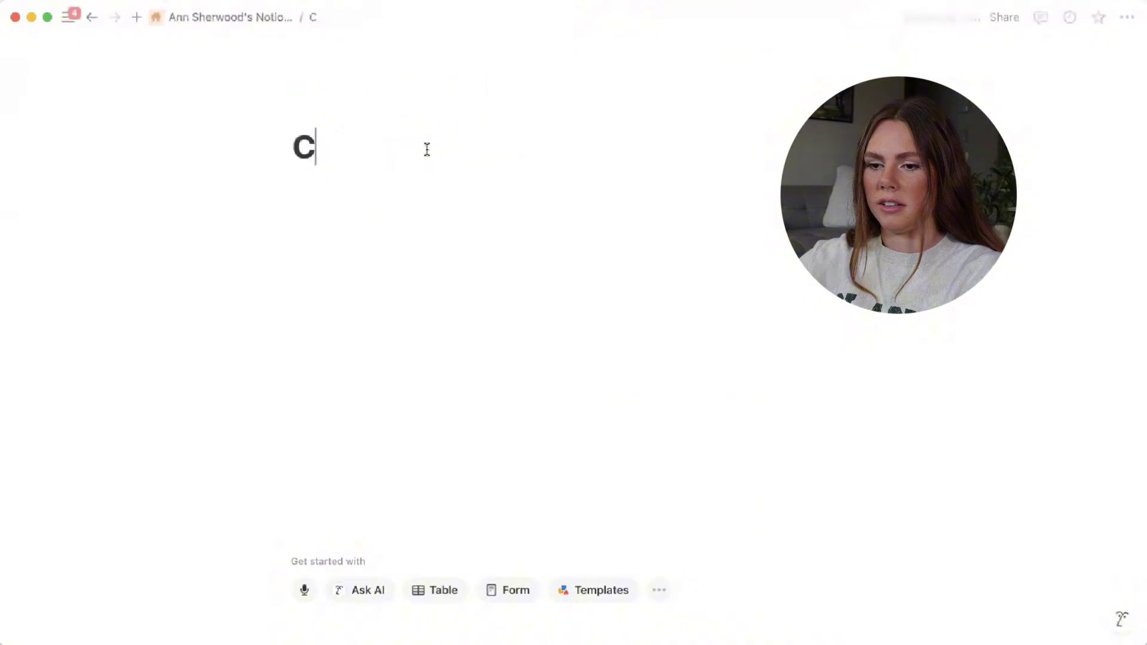
- Title the page Content Calendar and set its cover to the green leaf pattern from the MET Museum – Patterns gallery
text(lendar)
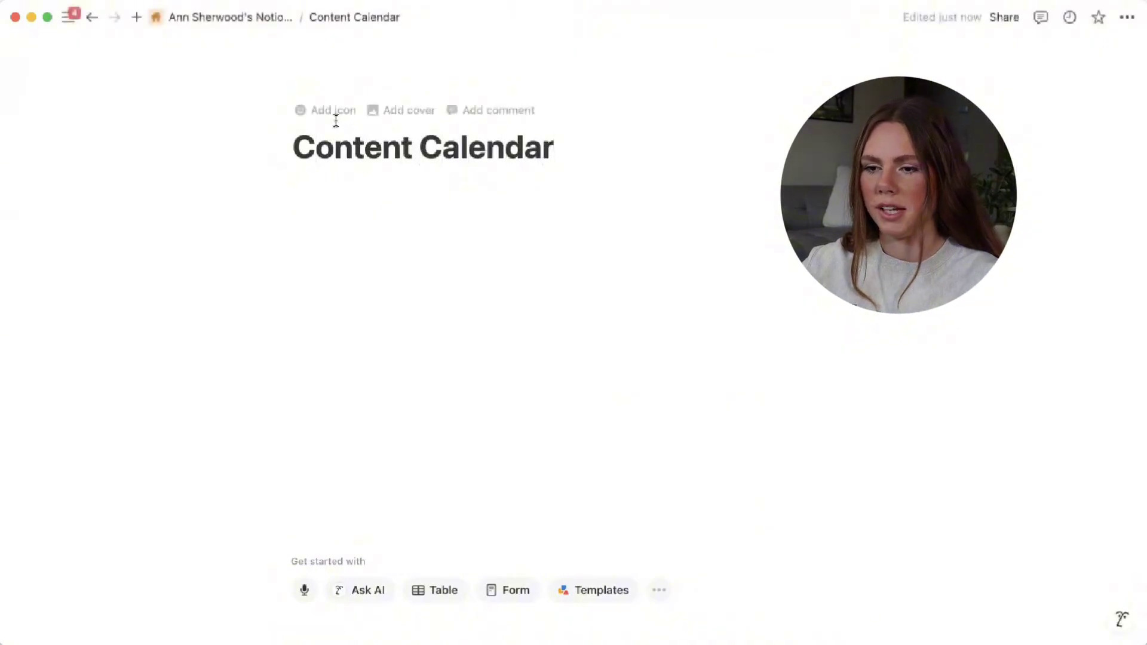
click(402, 113)
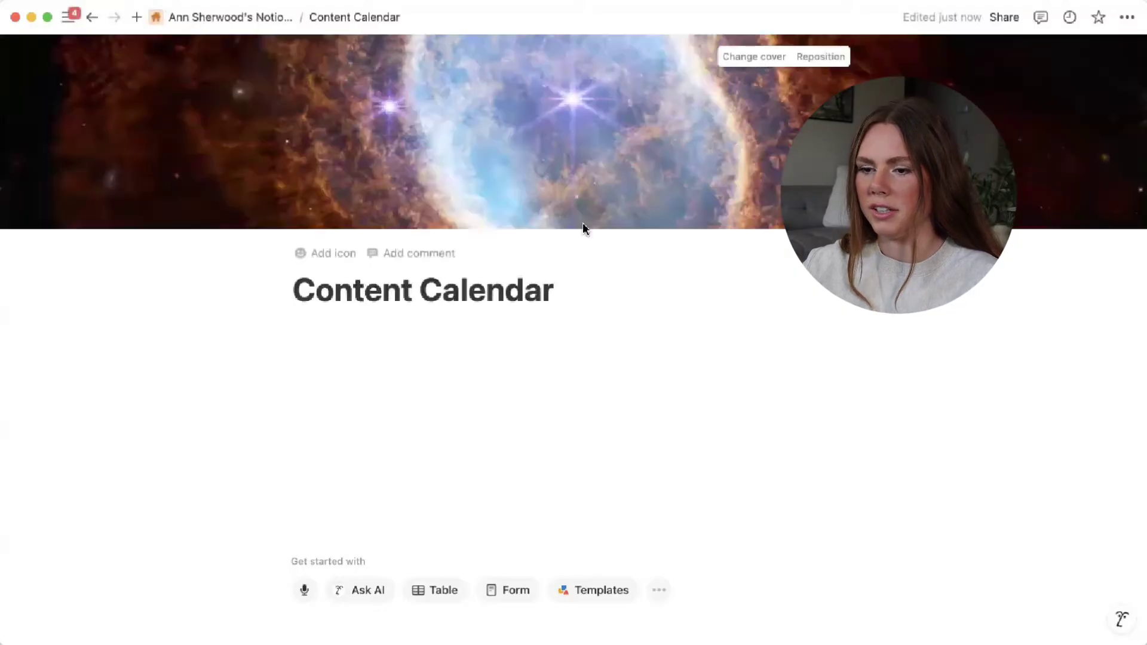
click(766, 53)
scroll(686, 251, down, 10)
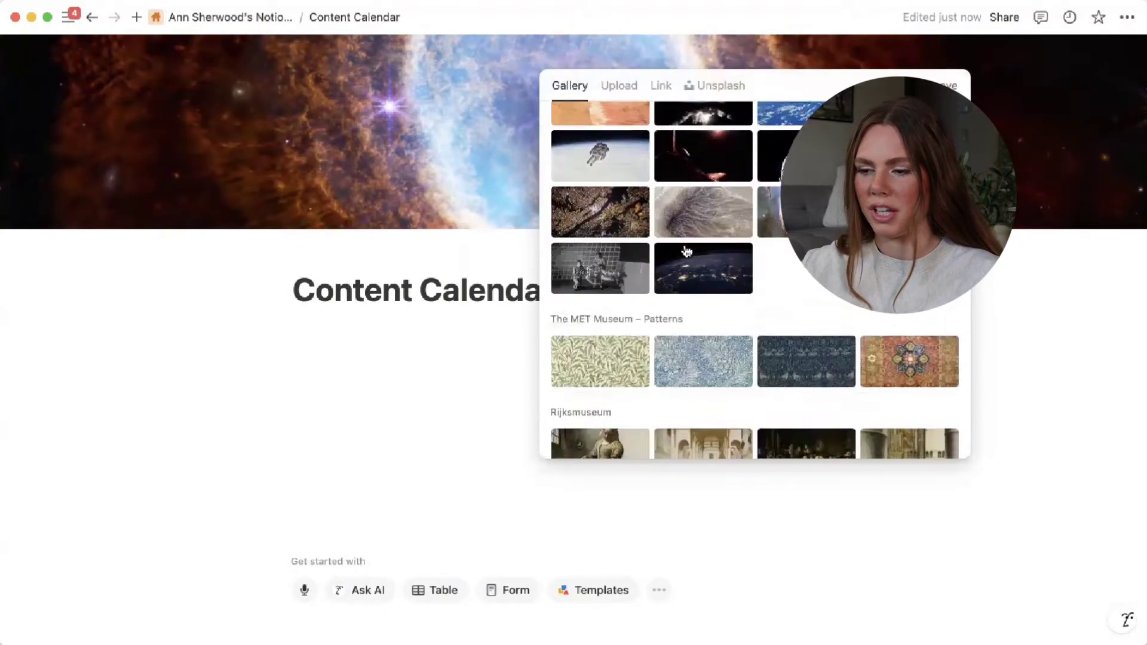
click(621, 342)
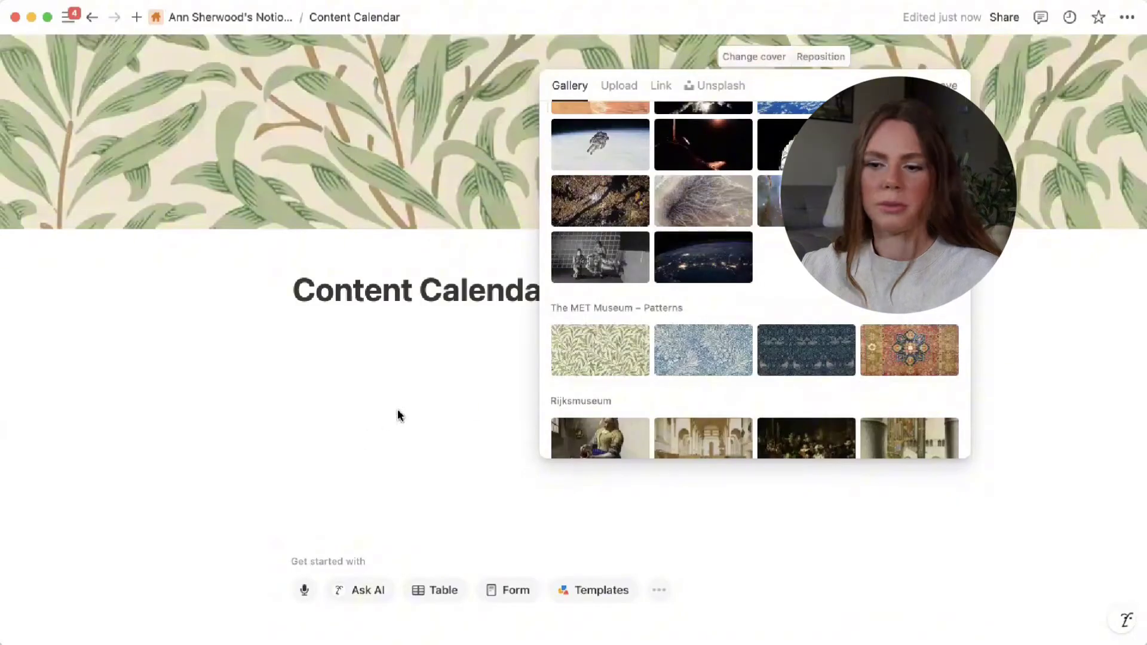
click(400, 415)
- Add the text line "Social Media Management" beneath the page title
click(411, 339)
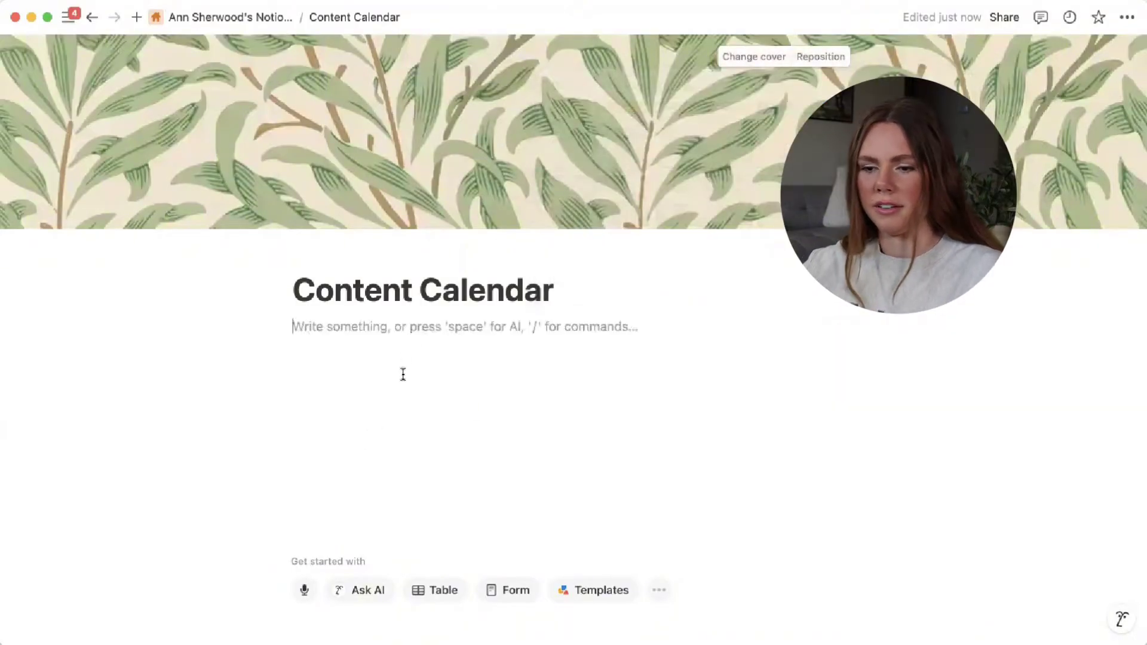
text(Social MEdia)
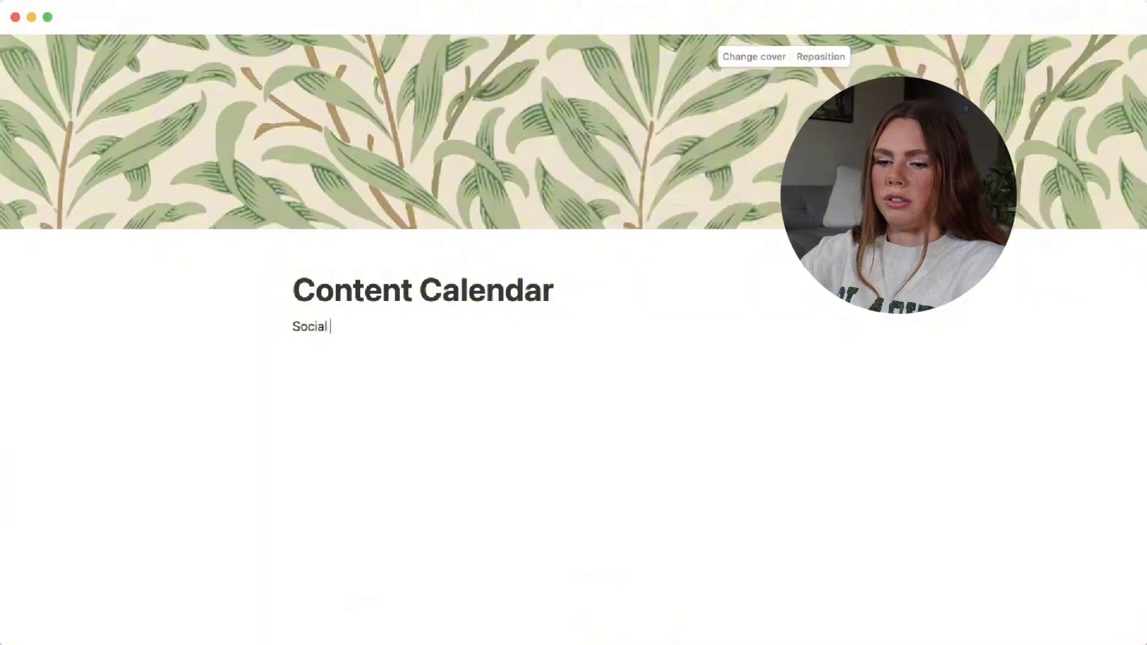
key(BackSpace)
key(BackSpace)
key(BackSpace)
text(edia)
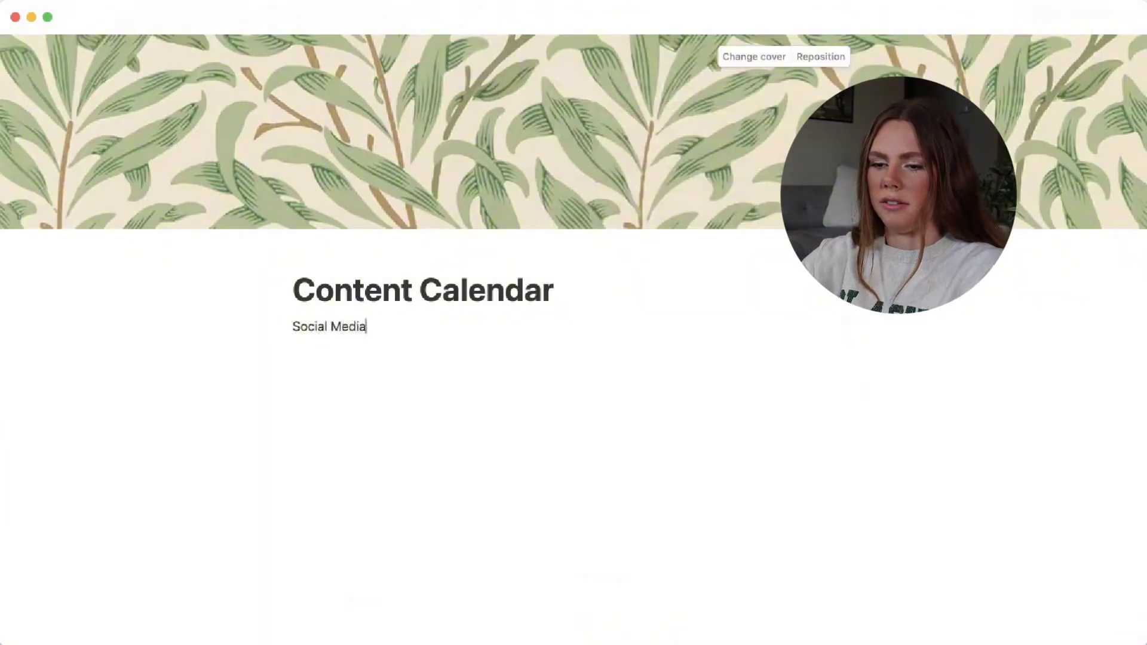
text( Management)
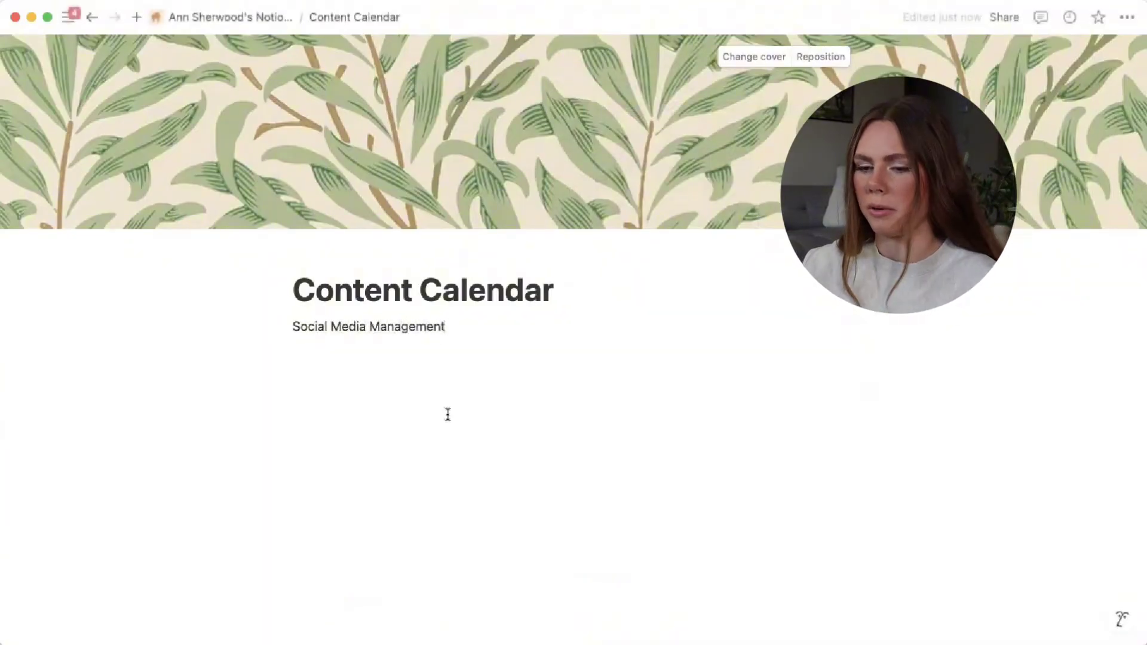
key(Return)
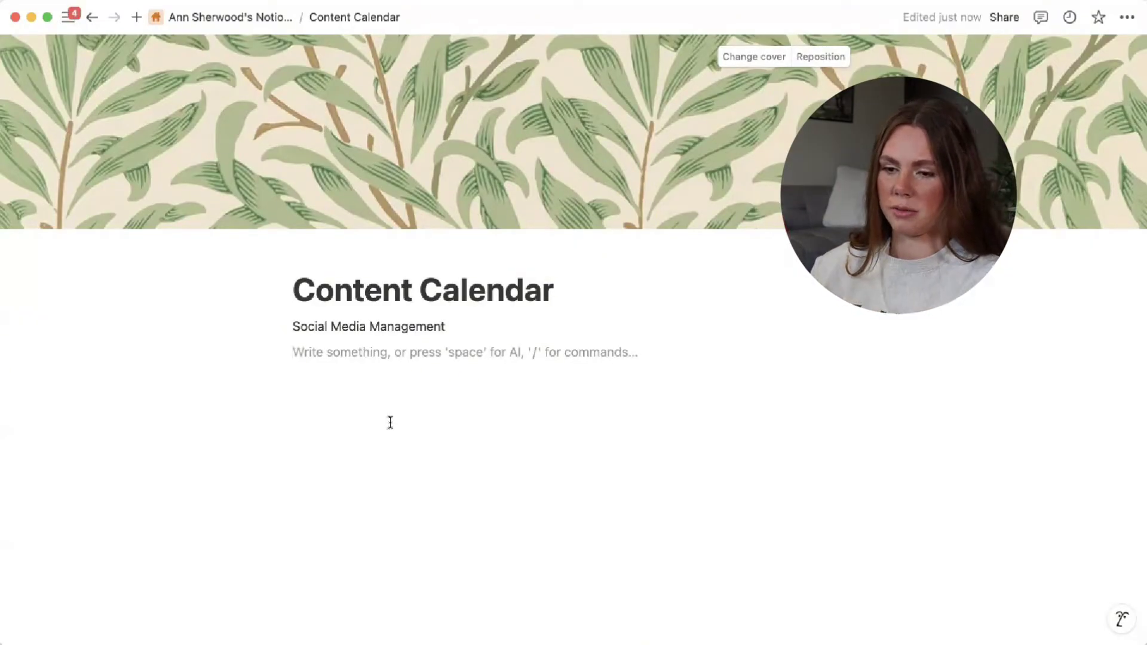
- Insert a 2 columns block below the Social Media Management line and write "FEED VIEW" in its first column
click(266, 352)
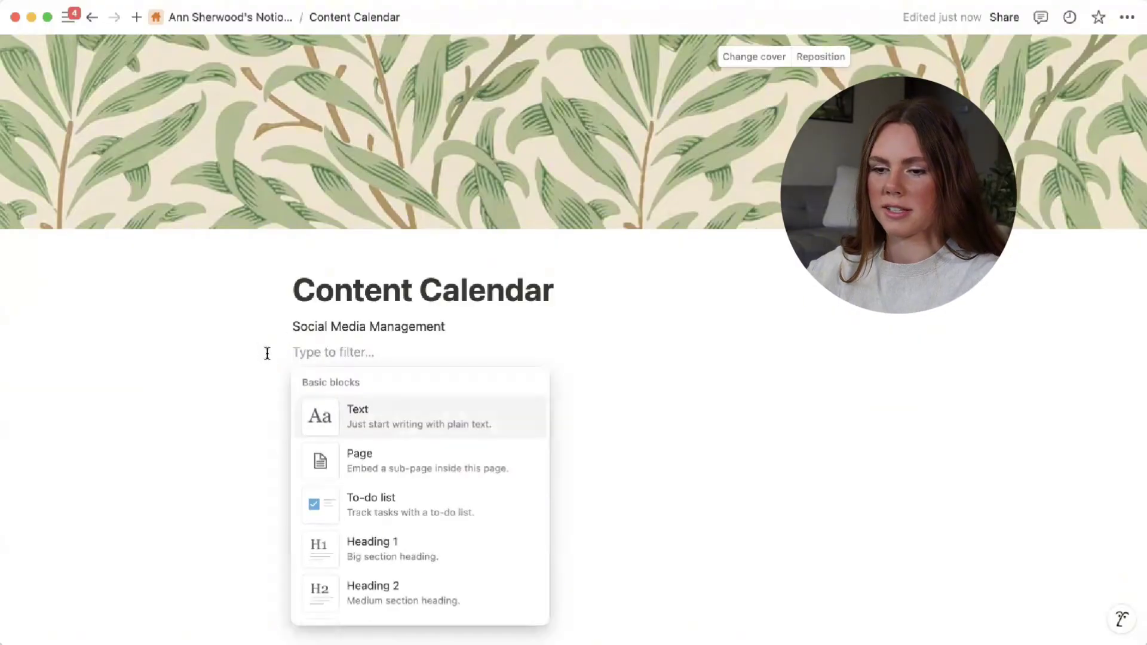
scroll(374, 434, down, 10)
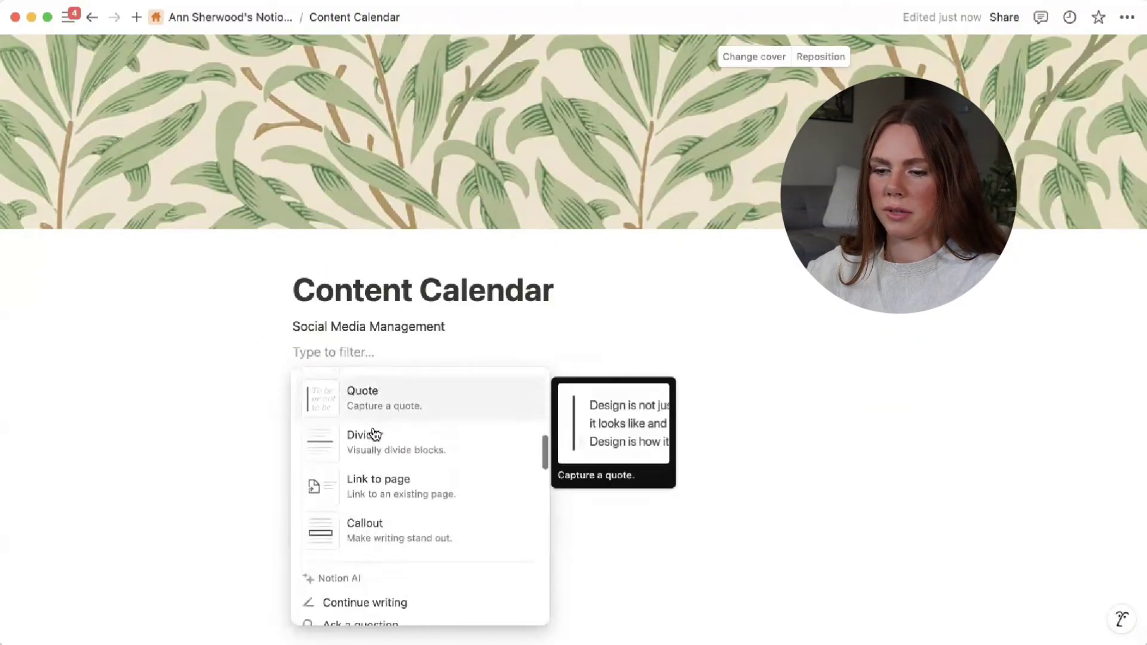
scroll(374, 435, down, 15)
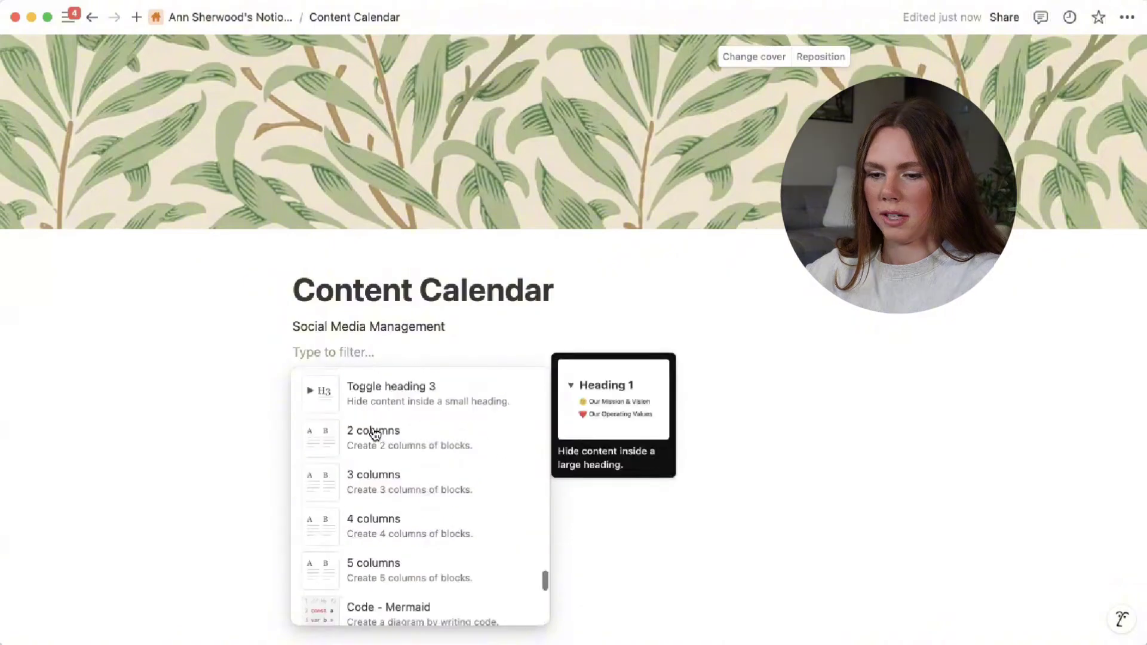
click(428, 440)
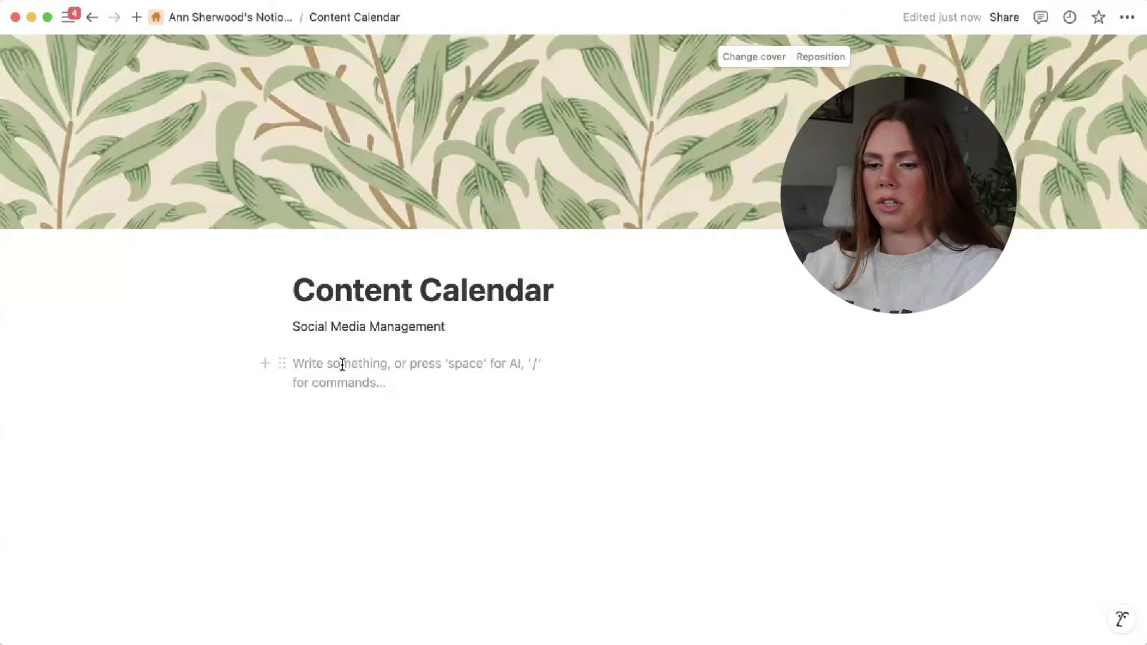
text(FEED VIEW)
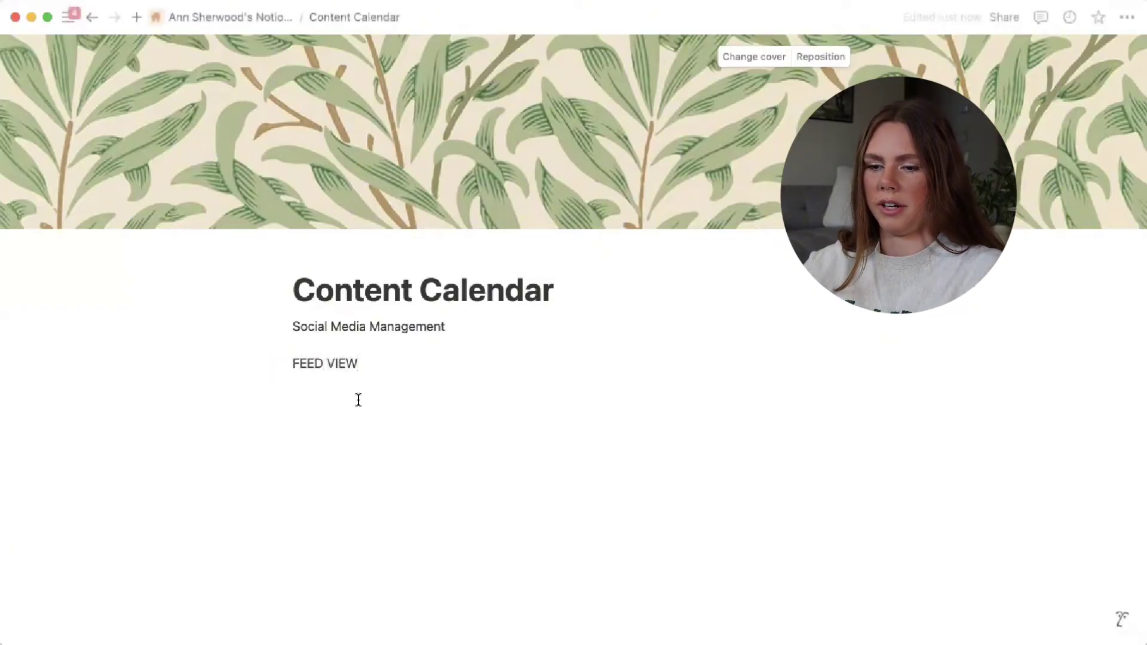
key(Return)
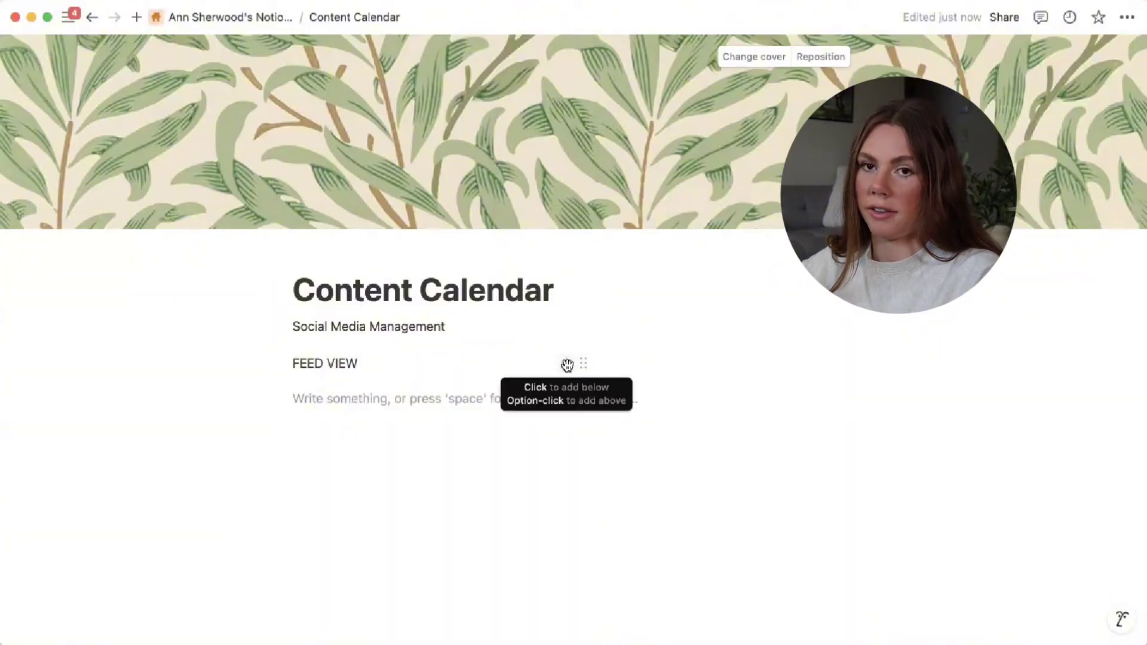
- Insert a Calendar view with a new database in the second column, beside FEED VIEW
click(566, 363)
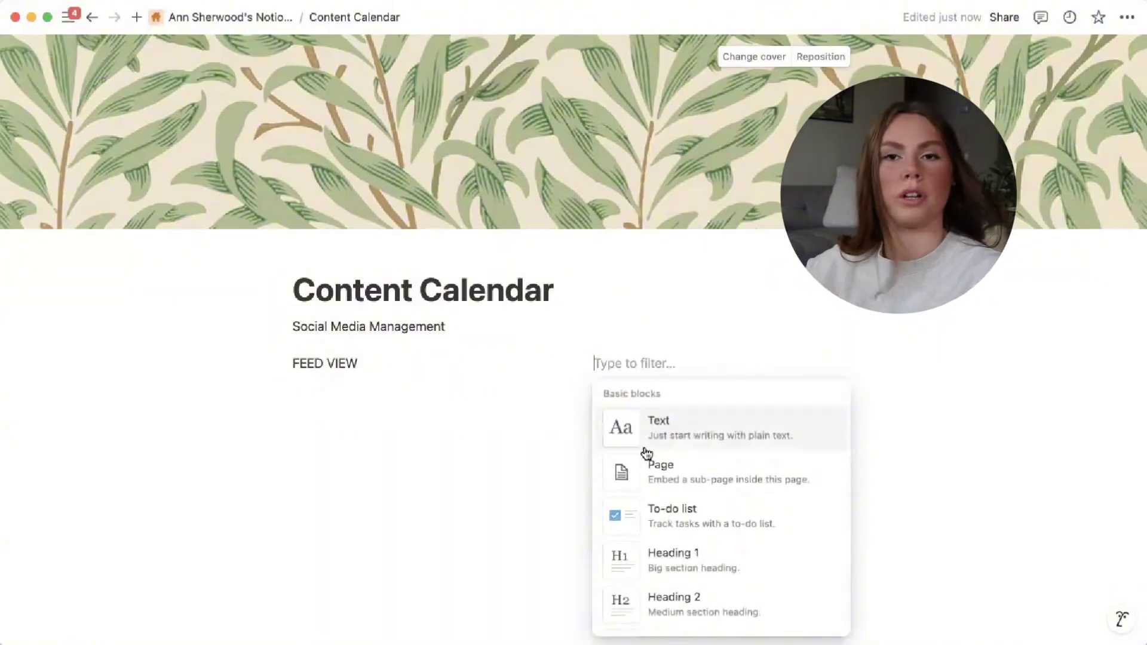
scroll(646, 453, down, 10)
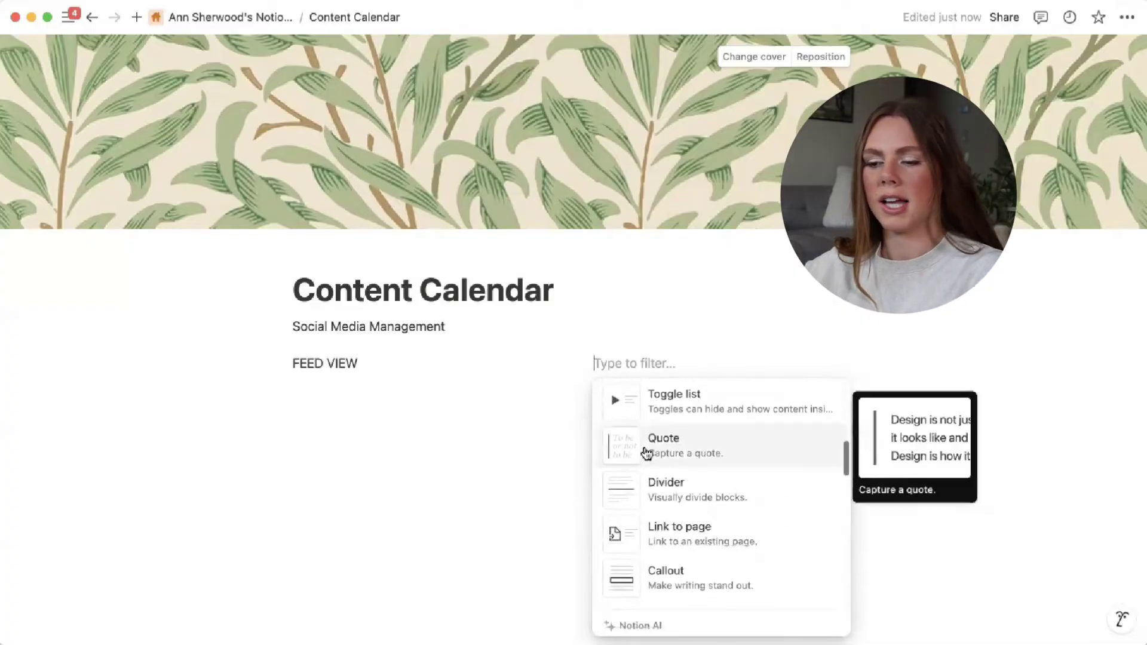
scroll(646, 454, down, 10)
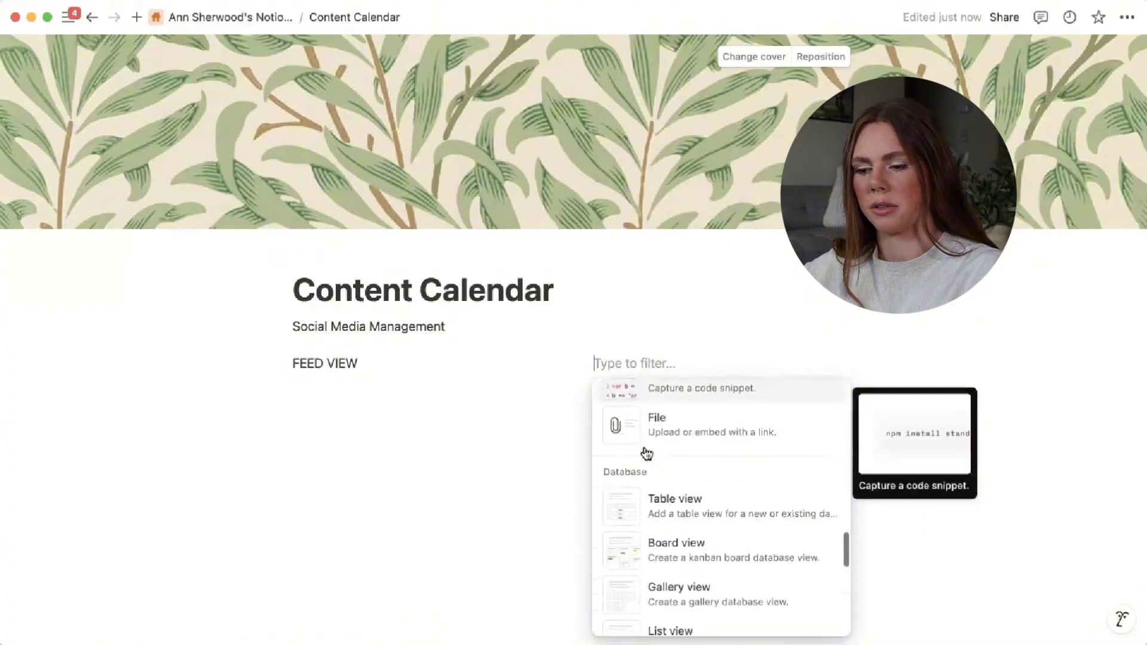
scroll(646, 454, down, 10)
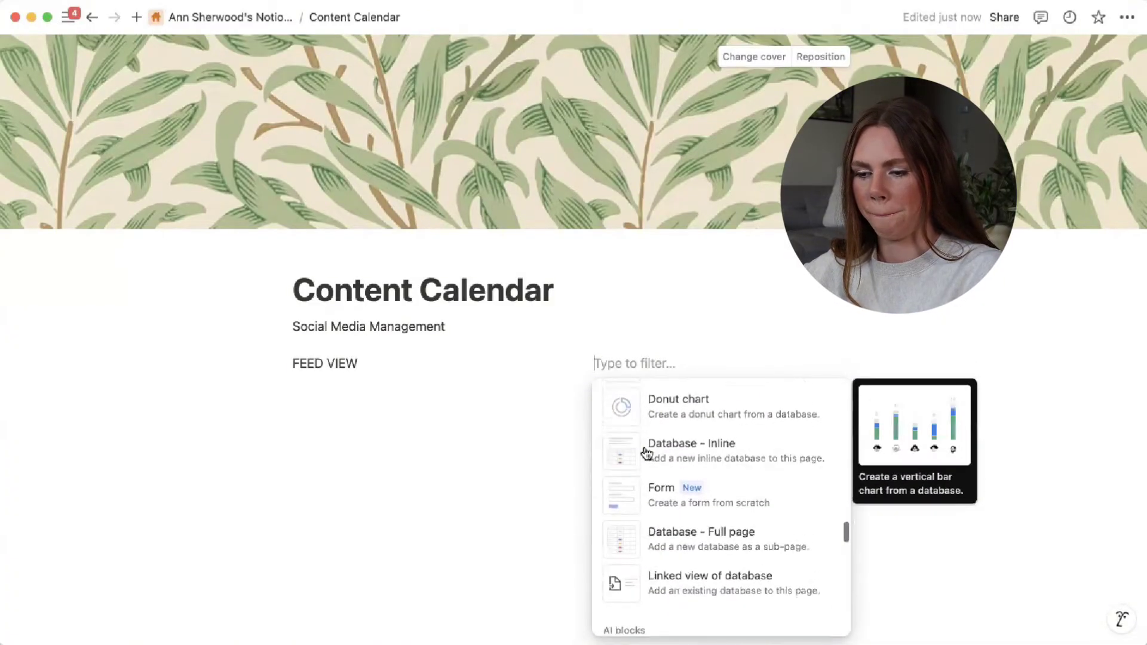
scroll(647, 454, down, 10)
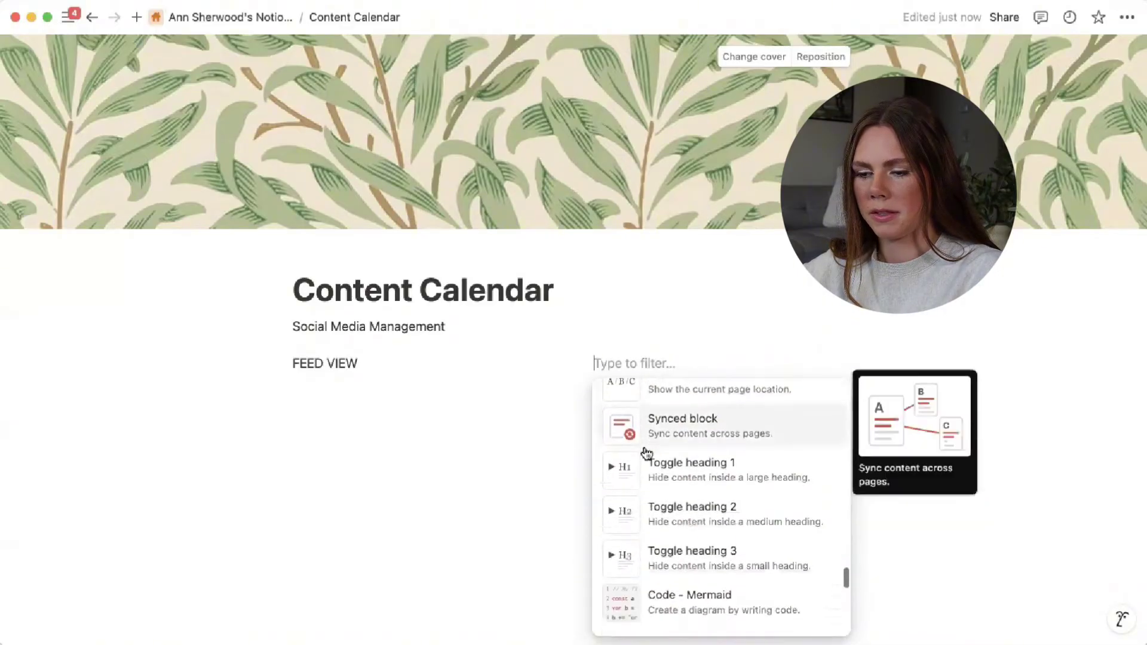
scroll(646, 454, down, 3)
scroll(647, 454, up, 10)
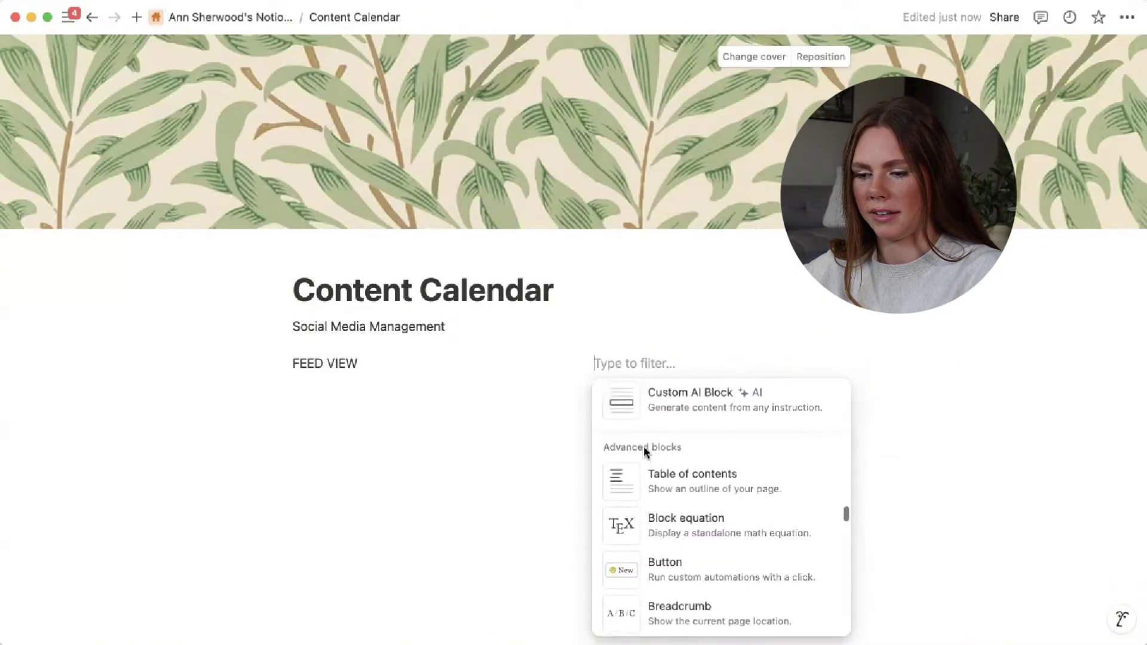
scroll(646, 454, up, 5)
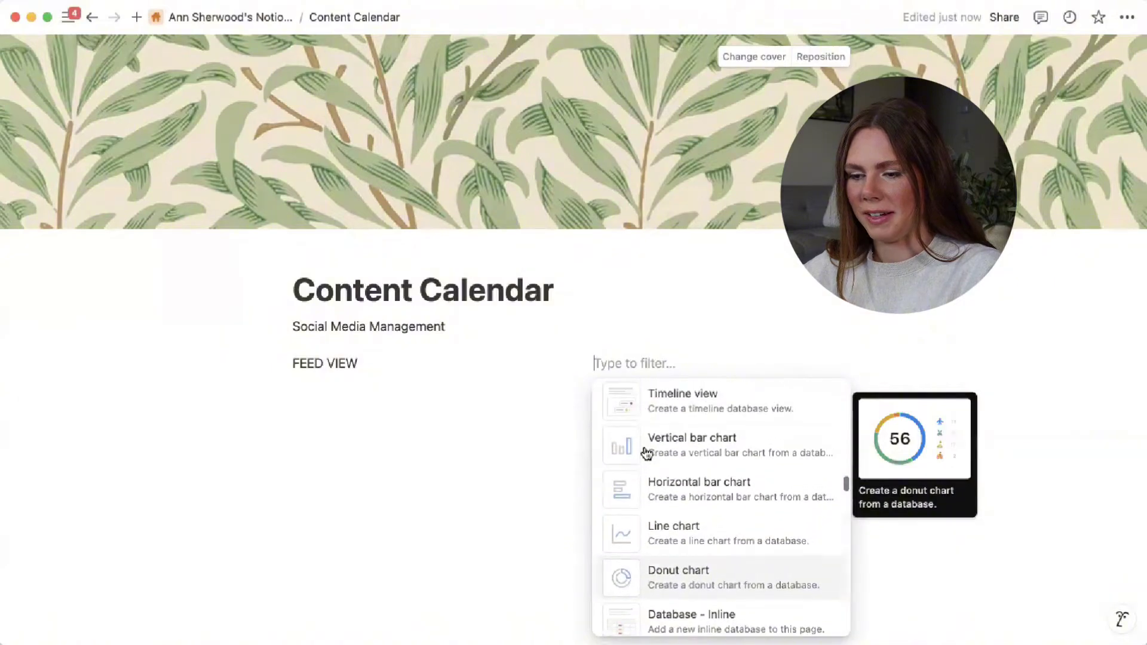
scroll(646, 454, up, 2)
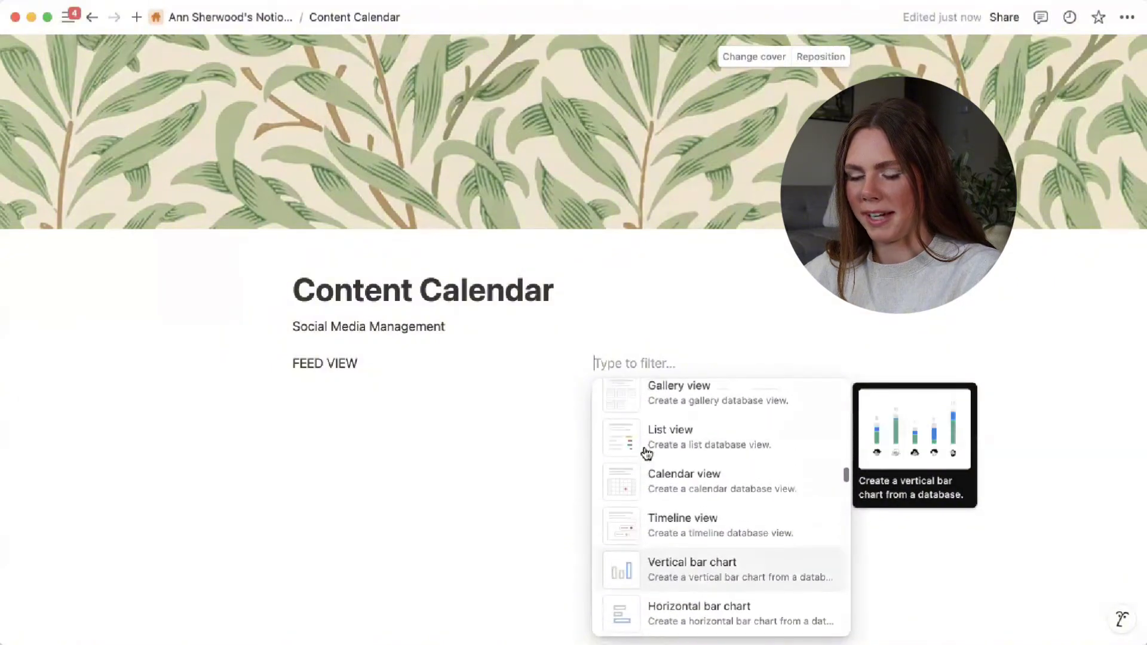
click(758, 481)
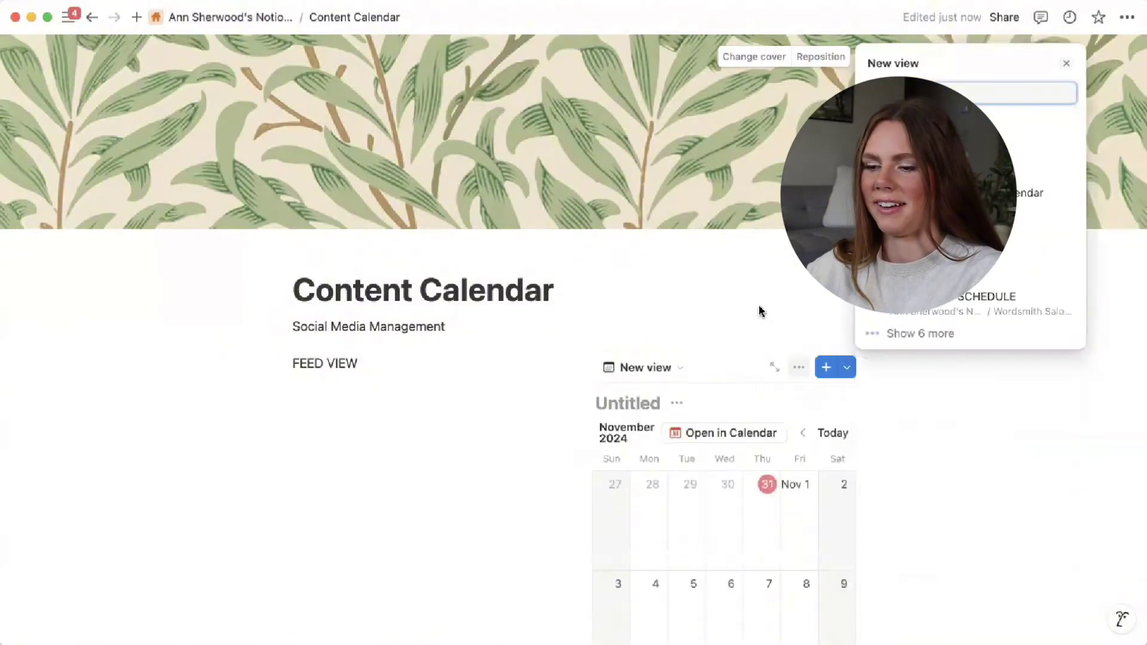
click(953, 465)
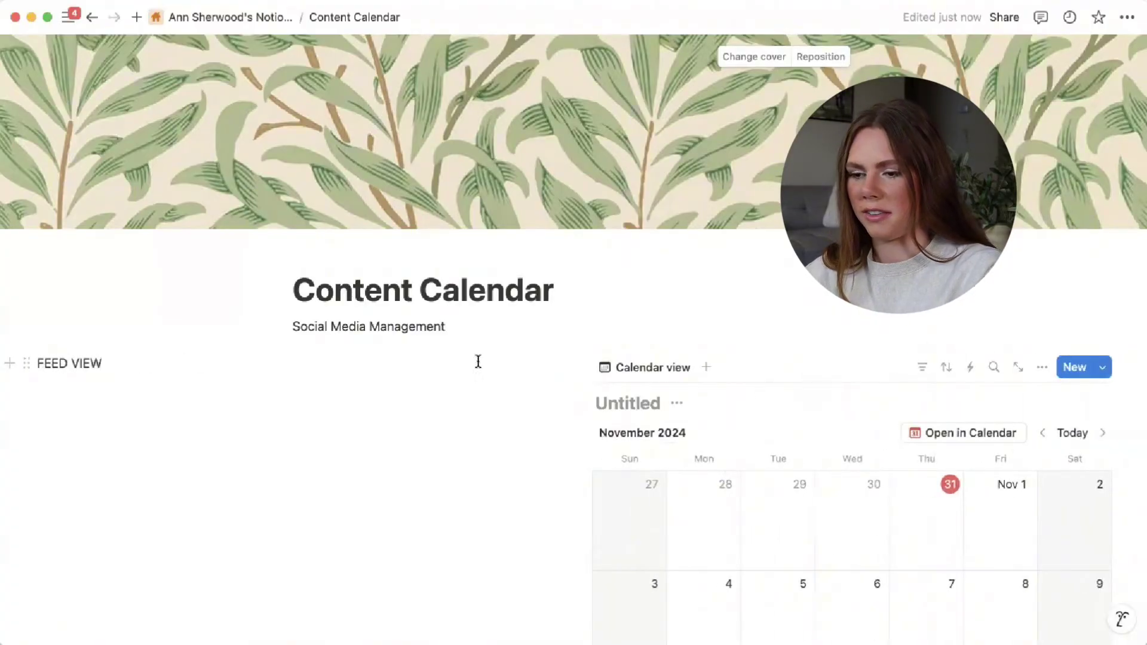
- Narrow the FEED VIEW column to about a quarter of the page width and title the calendar database "Small Business"
scroll(791, 339, down, 3)
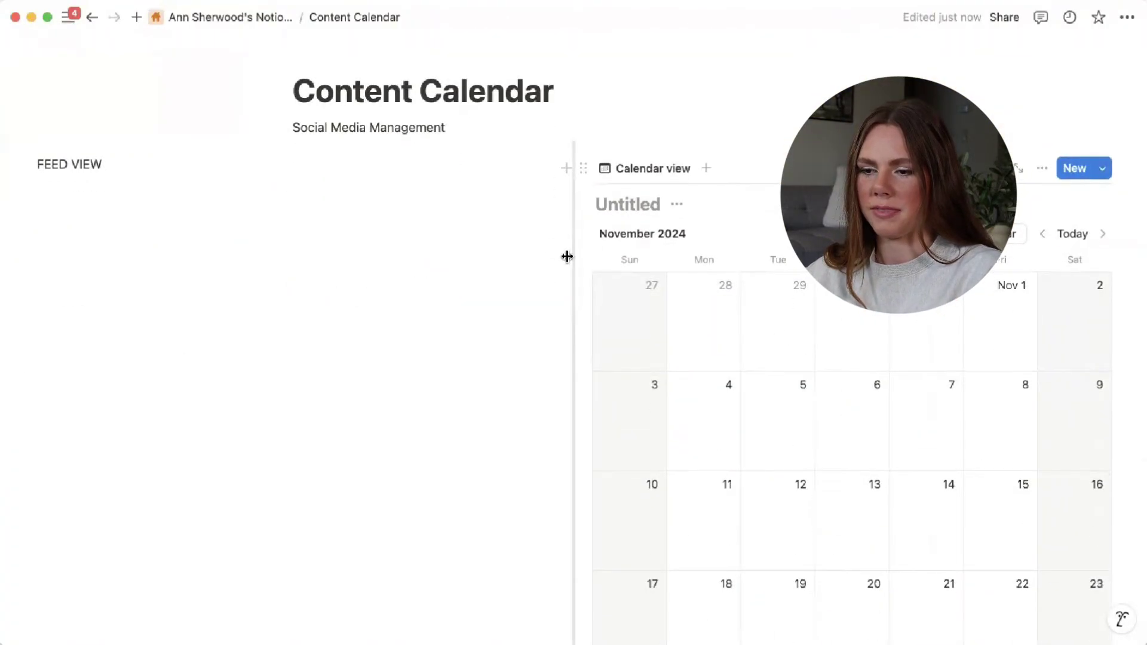
drag(566, 255, 264, 281)
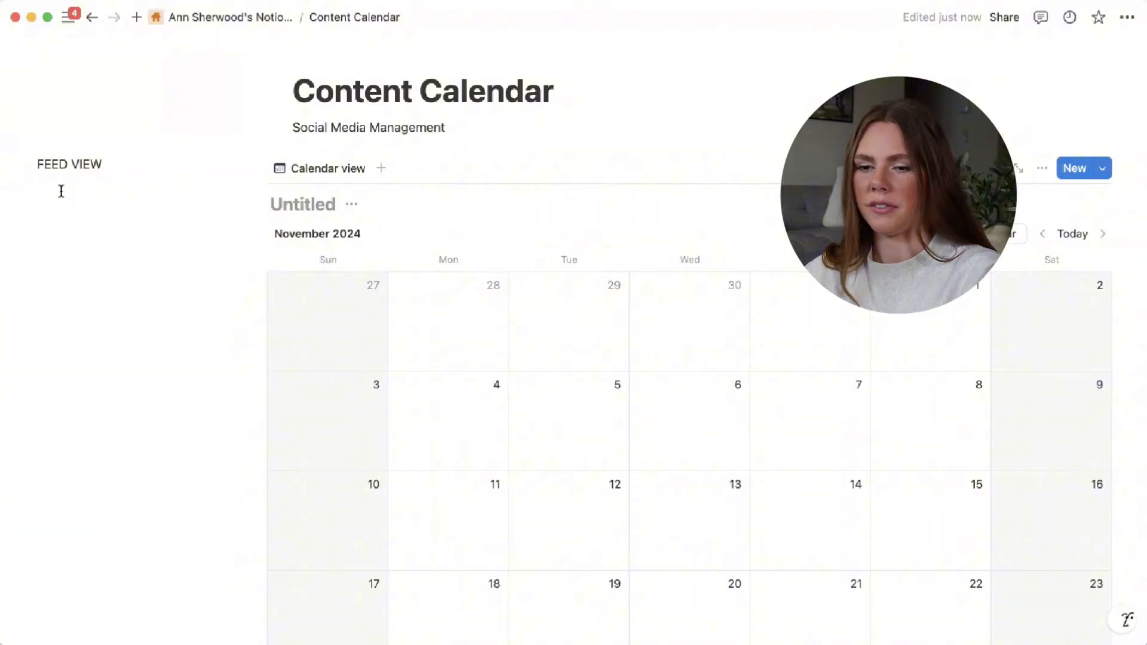
click(299, 211)
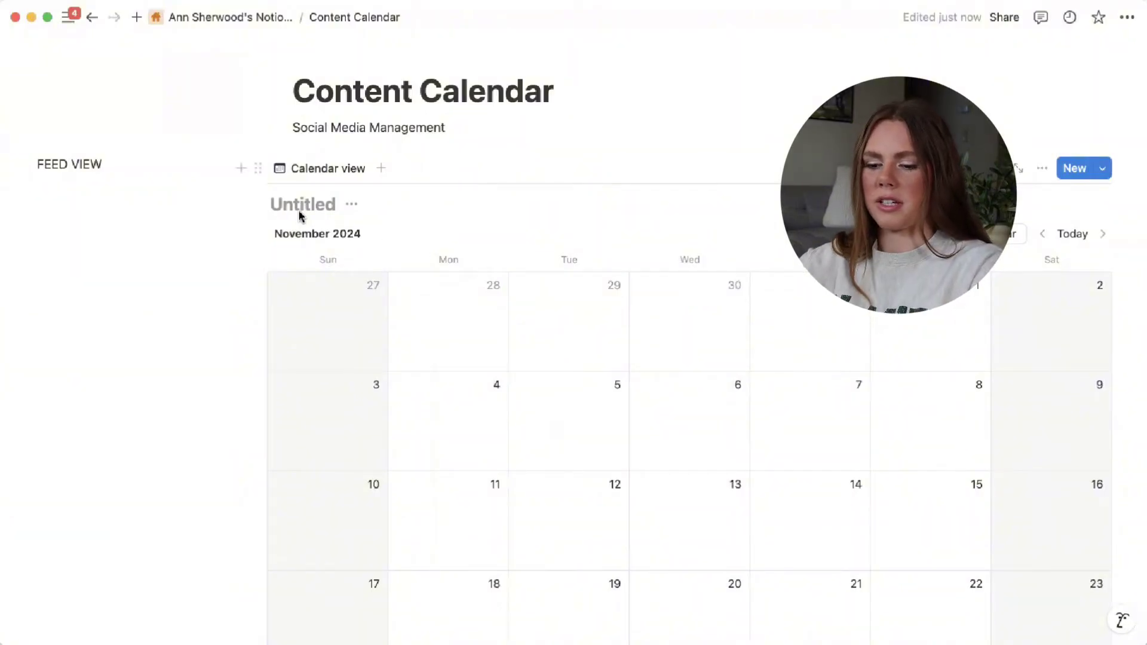
text(Small Business)
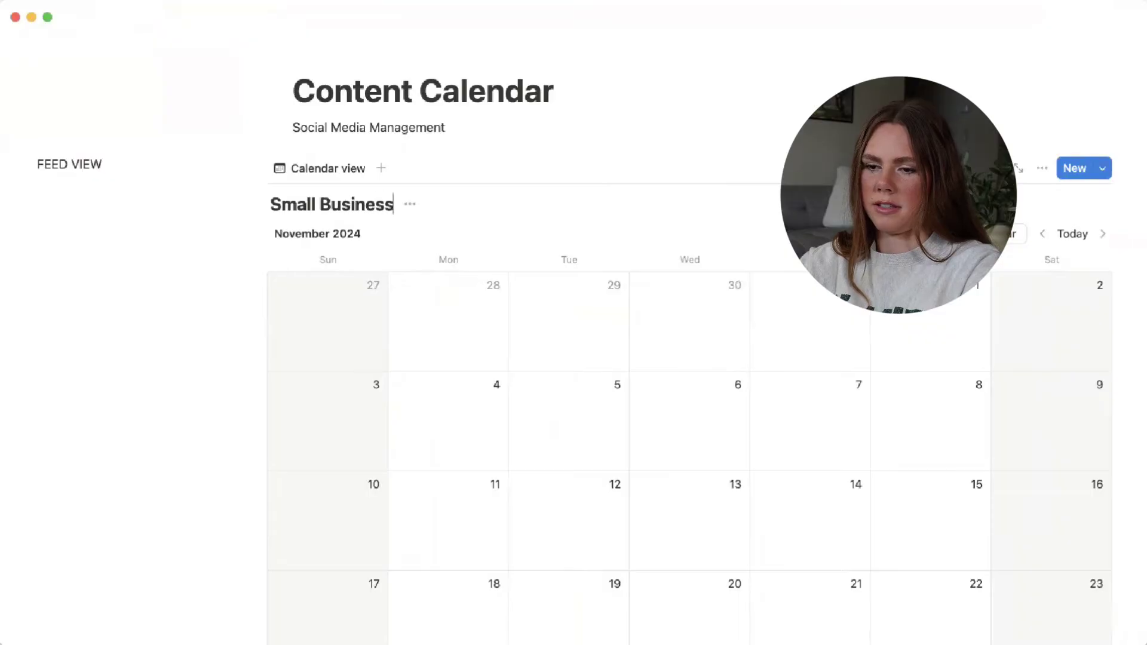
- Add a calendar item on November 4, 2024 titled "Purple Cake" with the body text "Caption: Loving this purple cake!"
scroll(701, 230, down, 3)
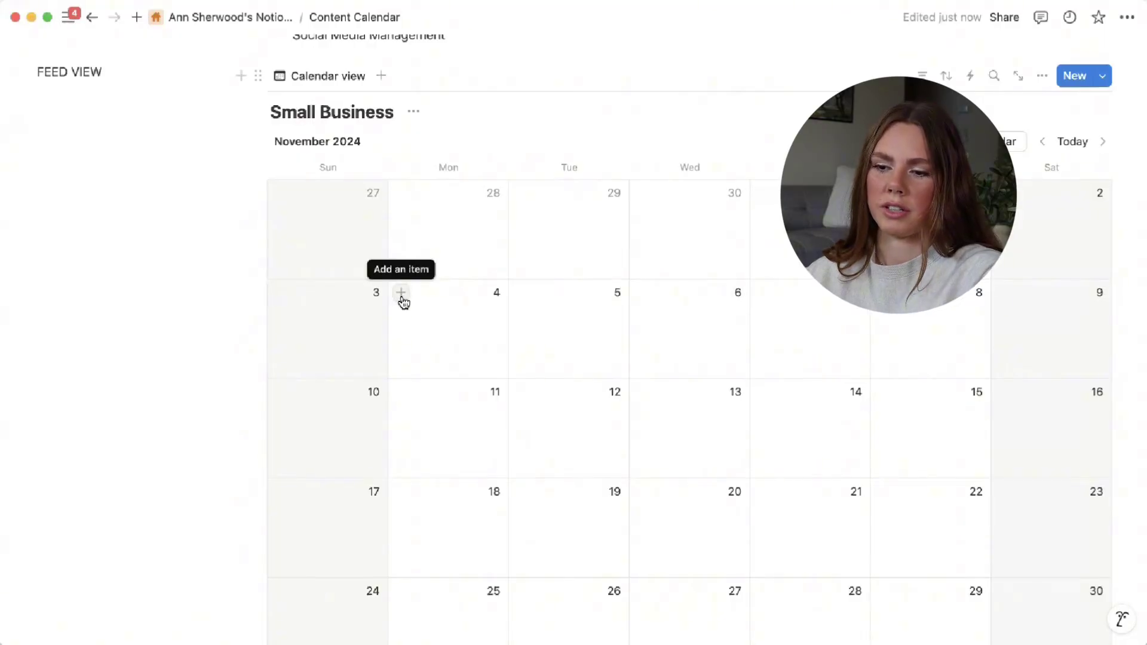
click(402, 295)
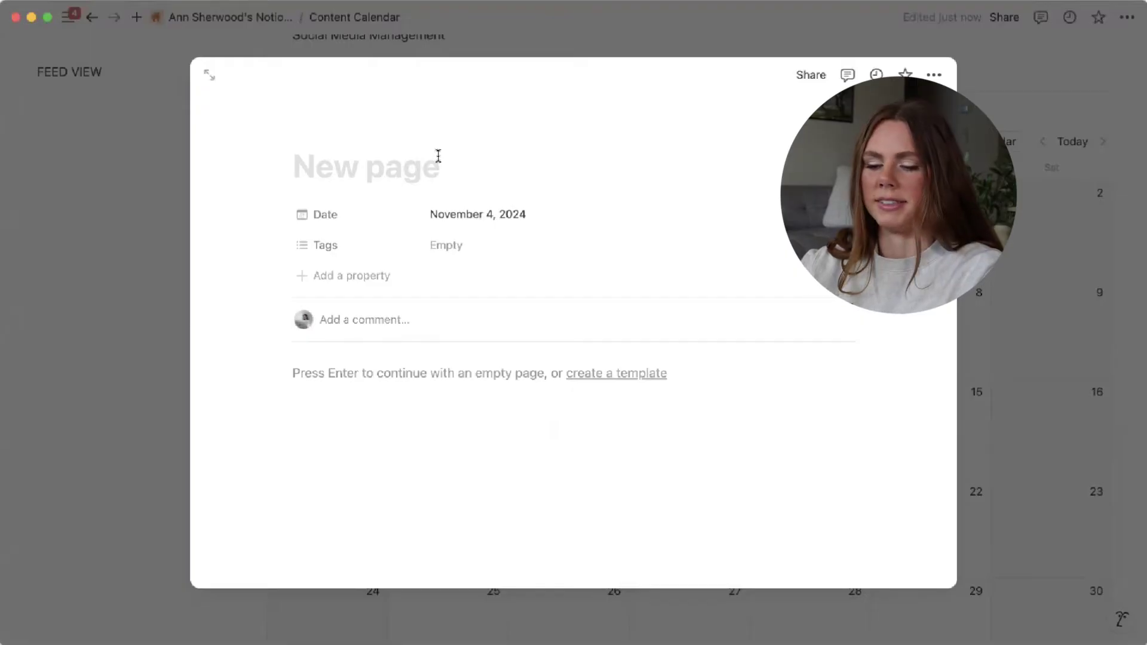
text(Purple Cake)
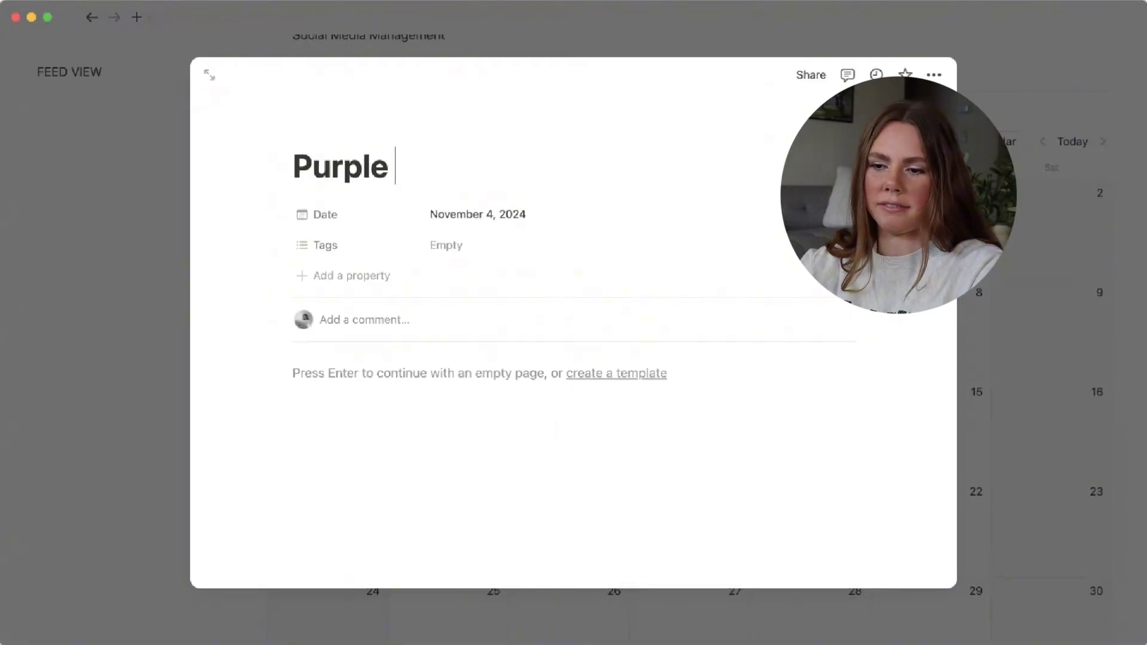
click(409, 375)
text(caption)
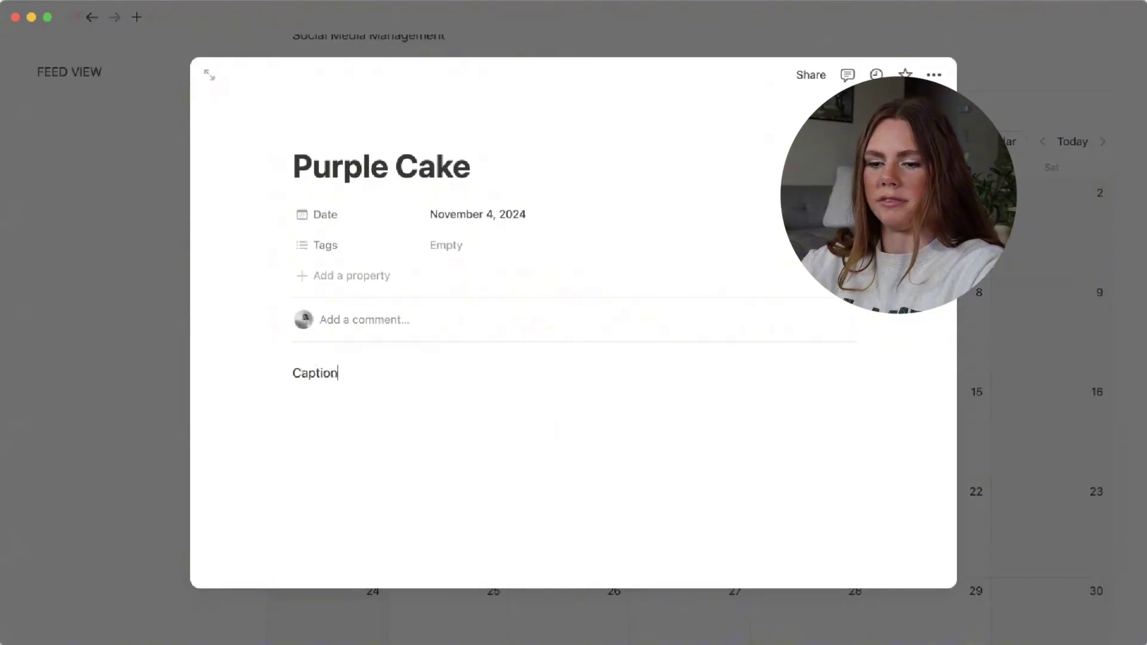
text(: Loving )
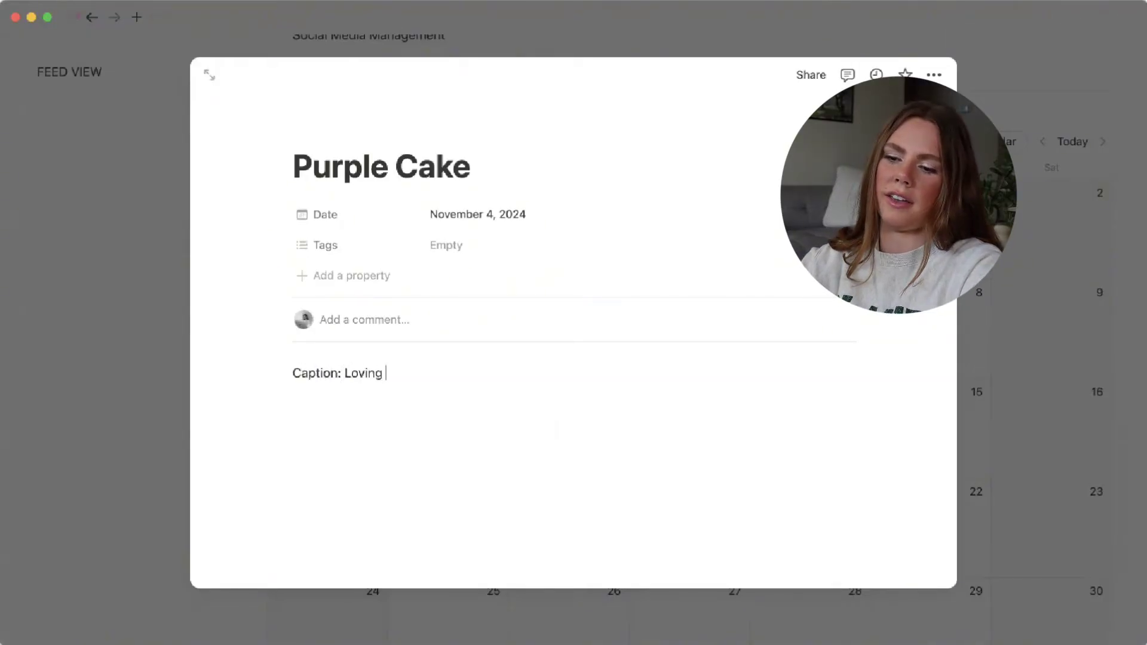
text(this purple cake!)
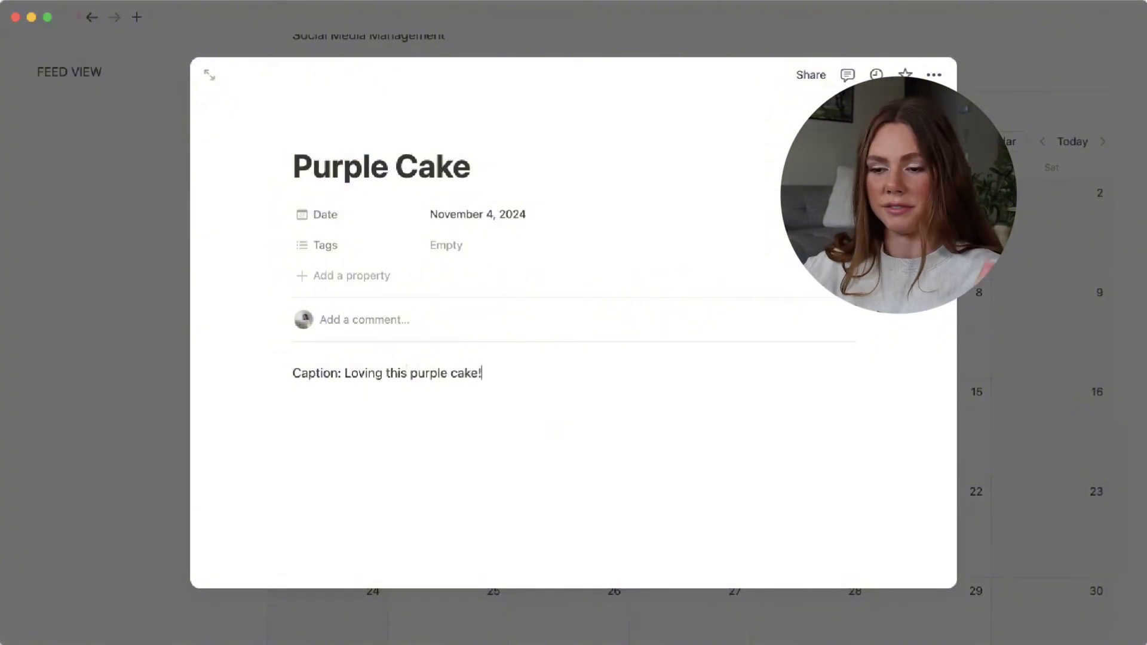
- Put "Caption:" on its own line in bold and add a cake emoji after "Loving this purple cake!"
click(345, 368)
key(Return)
drag(346, 373, 250, 373)
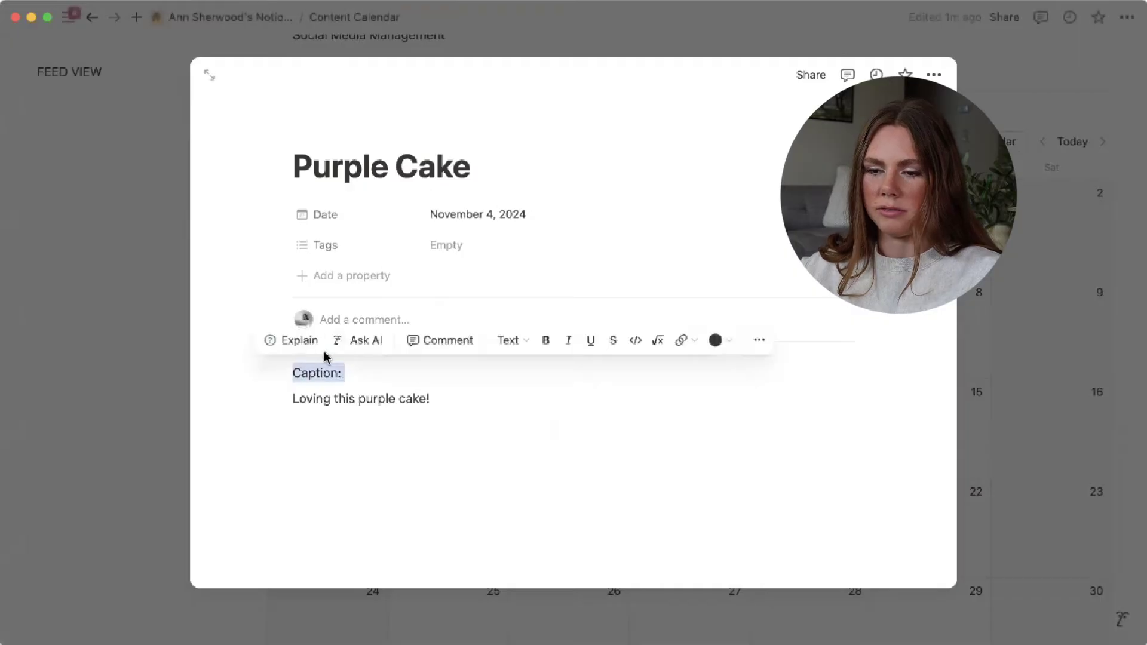
click(545, 340)
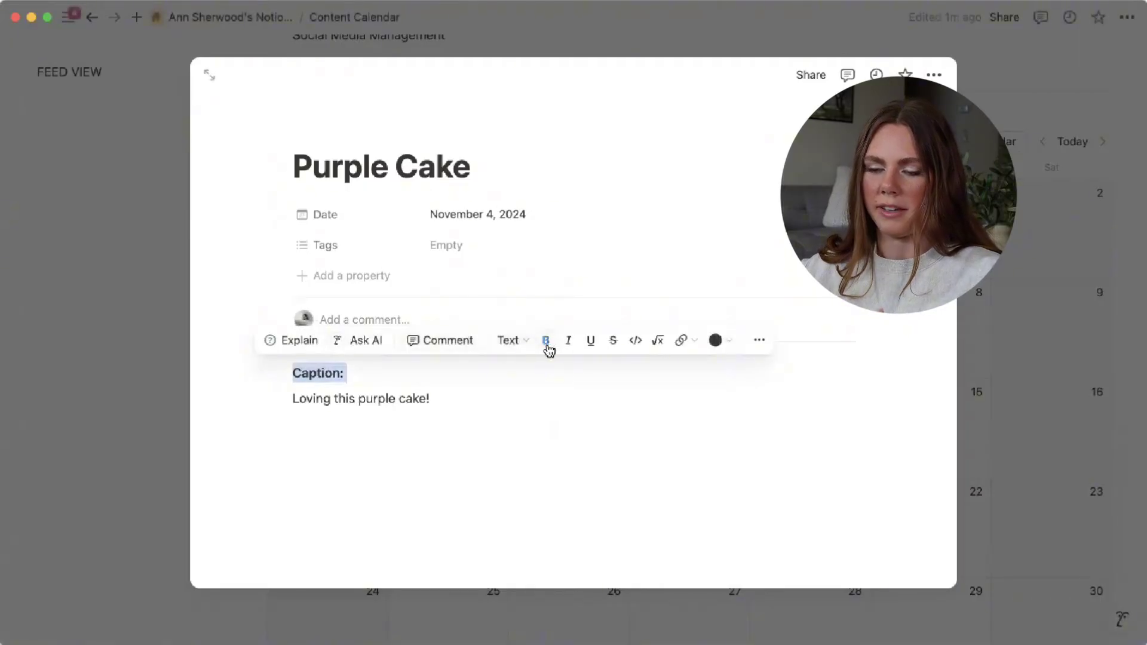
click(371, 373)
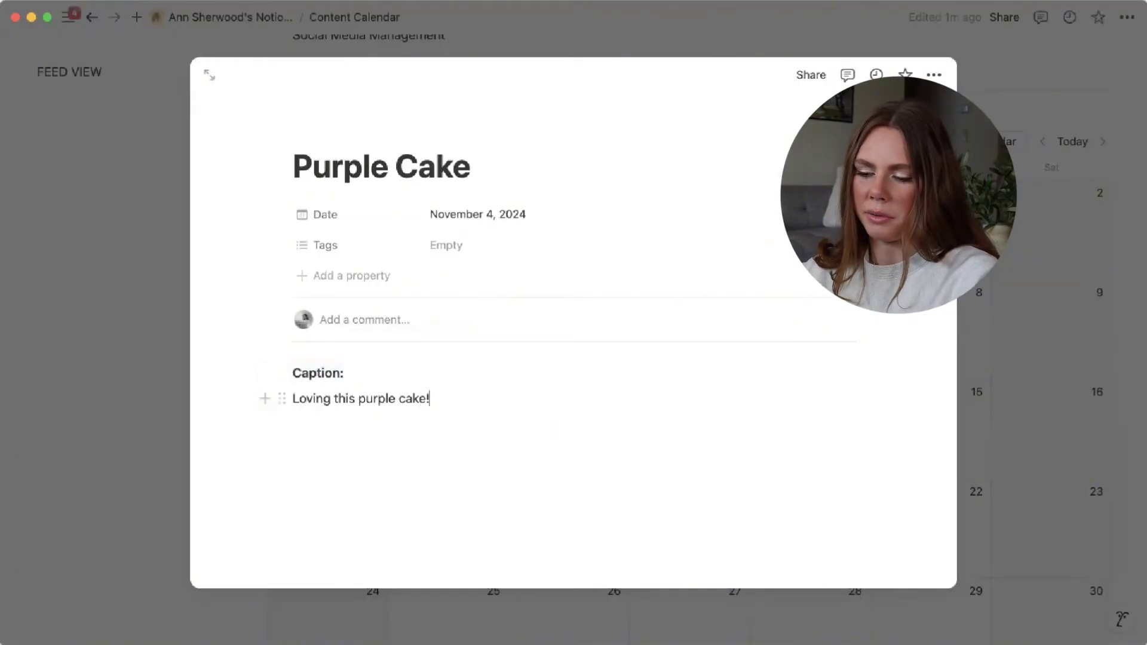
text(🎂)
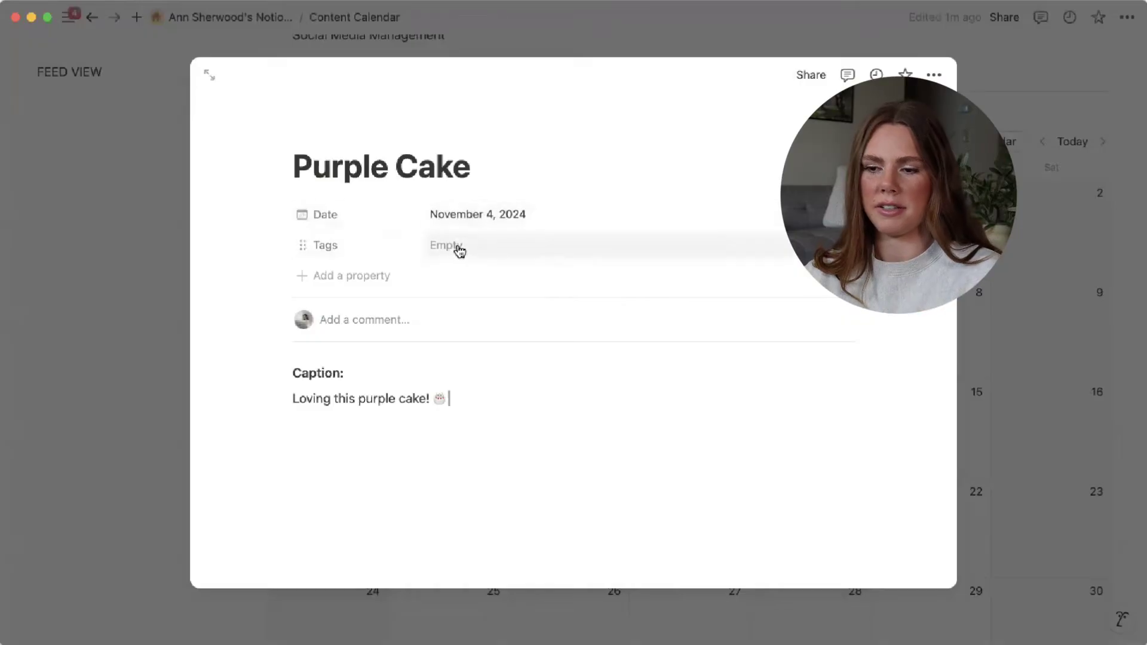
- Rename the Tags property to "Status" and change its type to Select
click(301, 246)
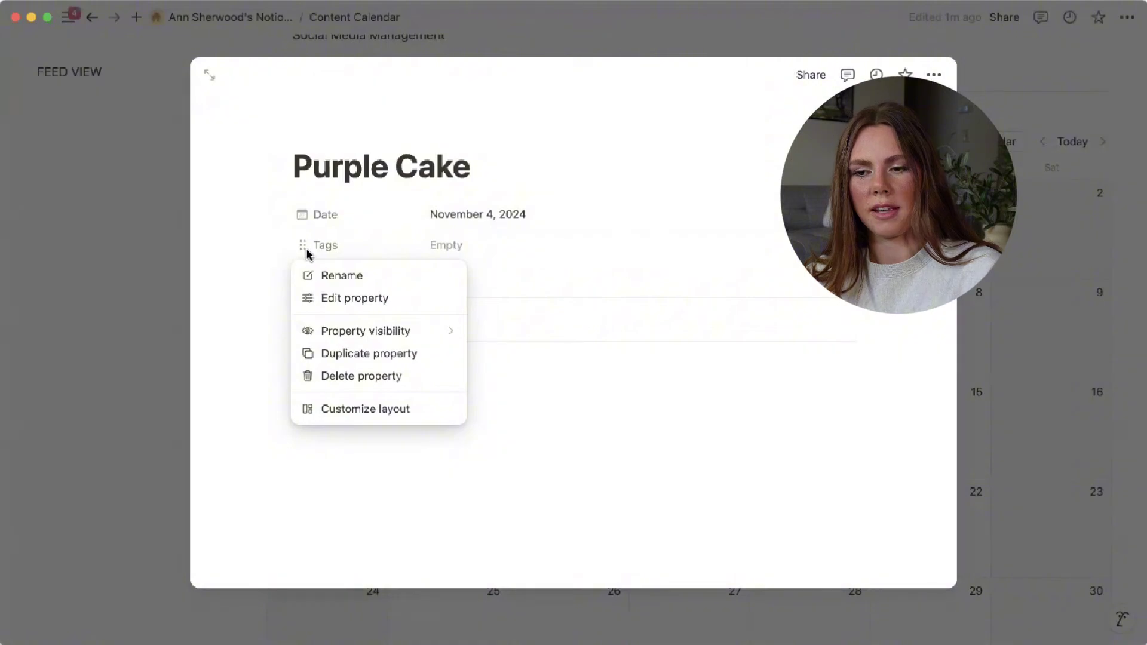
click(330, 300)
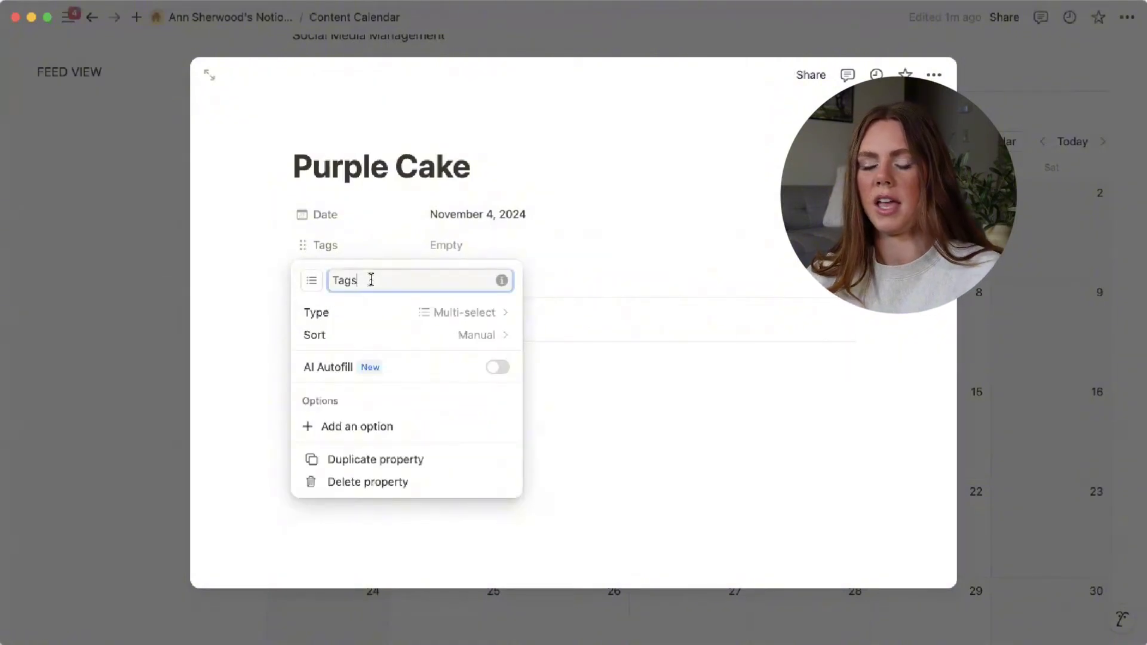
double_click(371, 280)
text(Statu)
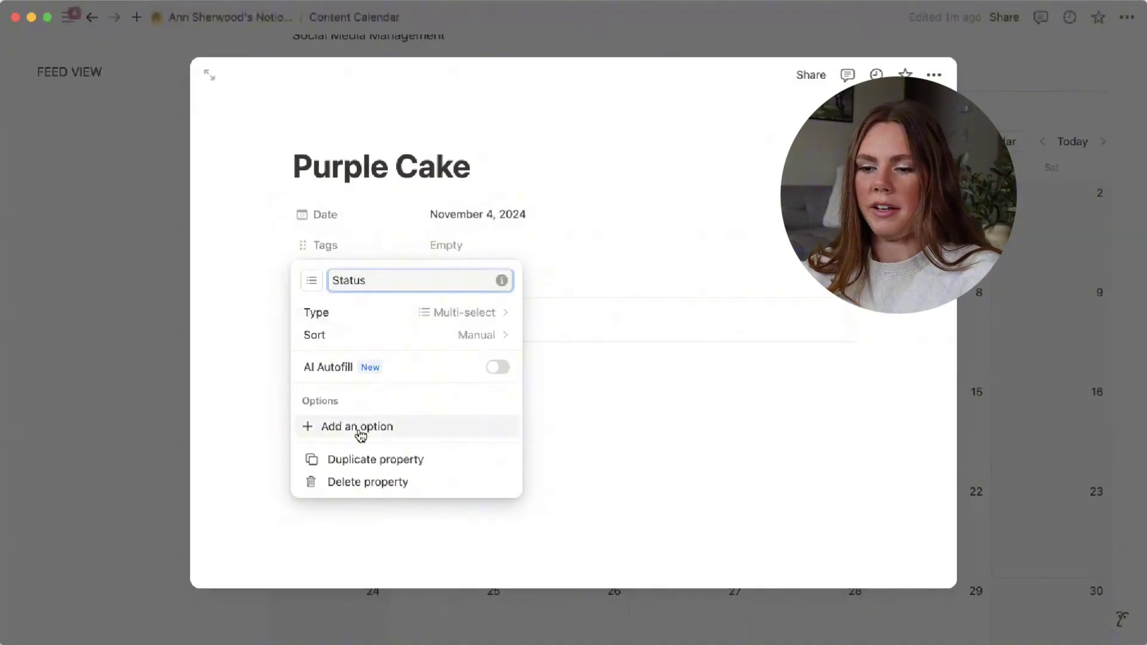
click(482, 318)
click(429, 370)
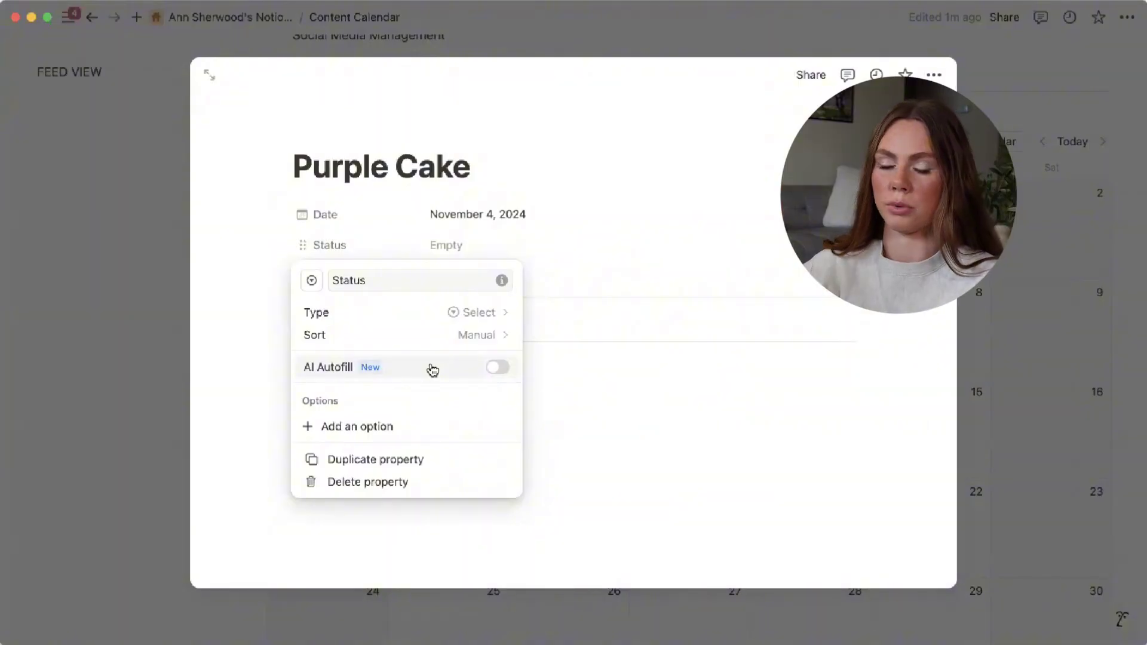
- Add the options "Waiting for Approval", "Approved", "Revision Needed" and "Posted" to the Status property
click(364, 430)
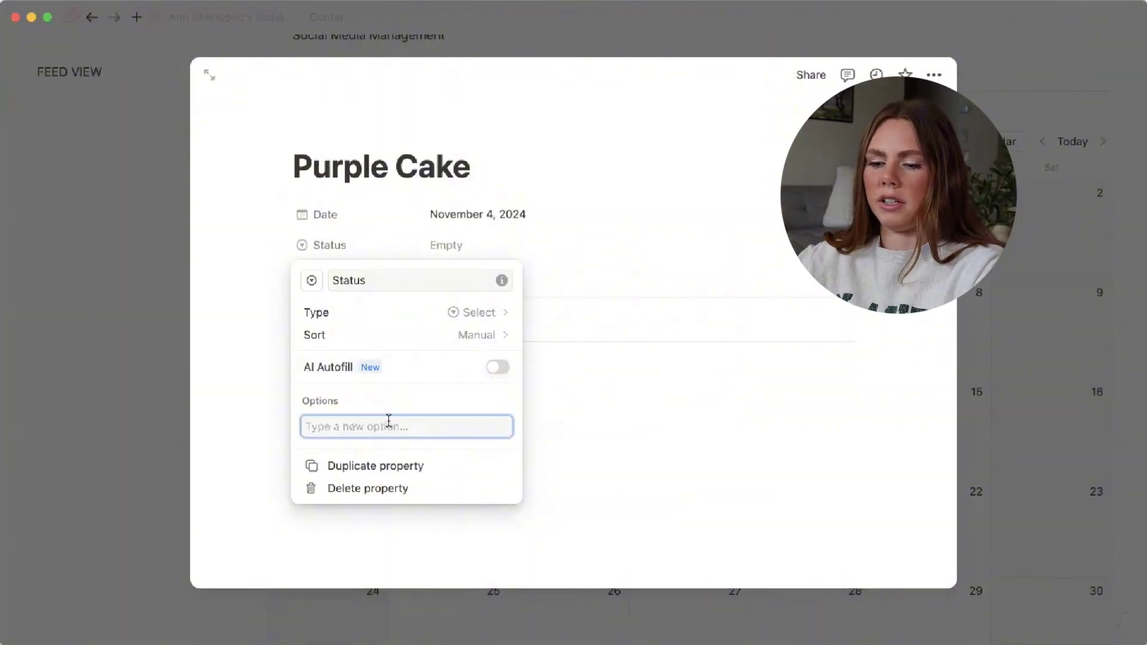
text(Wait)
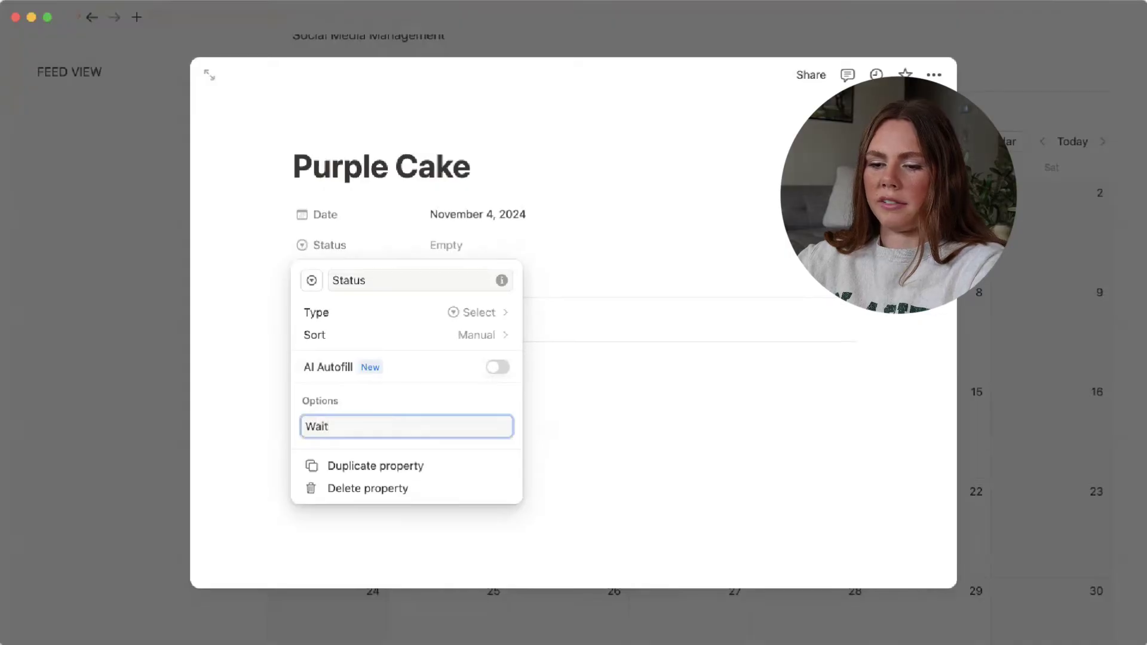
text(ing for Appr)
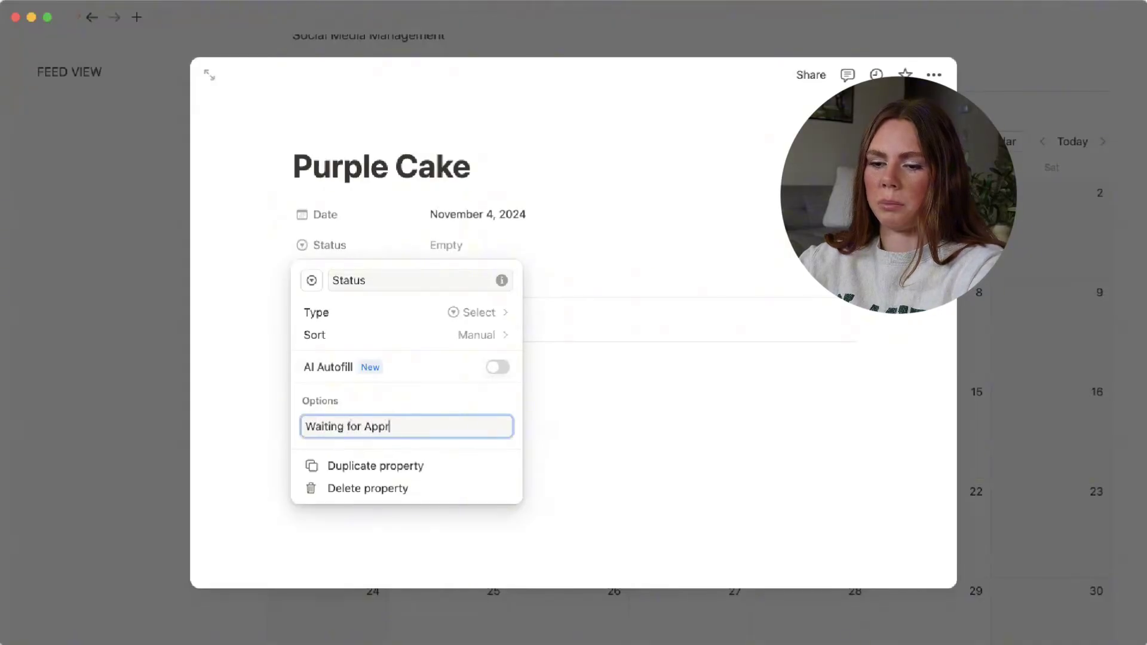
text(oval)
key(Return)
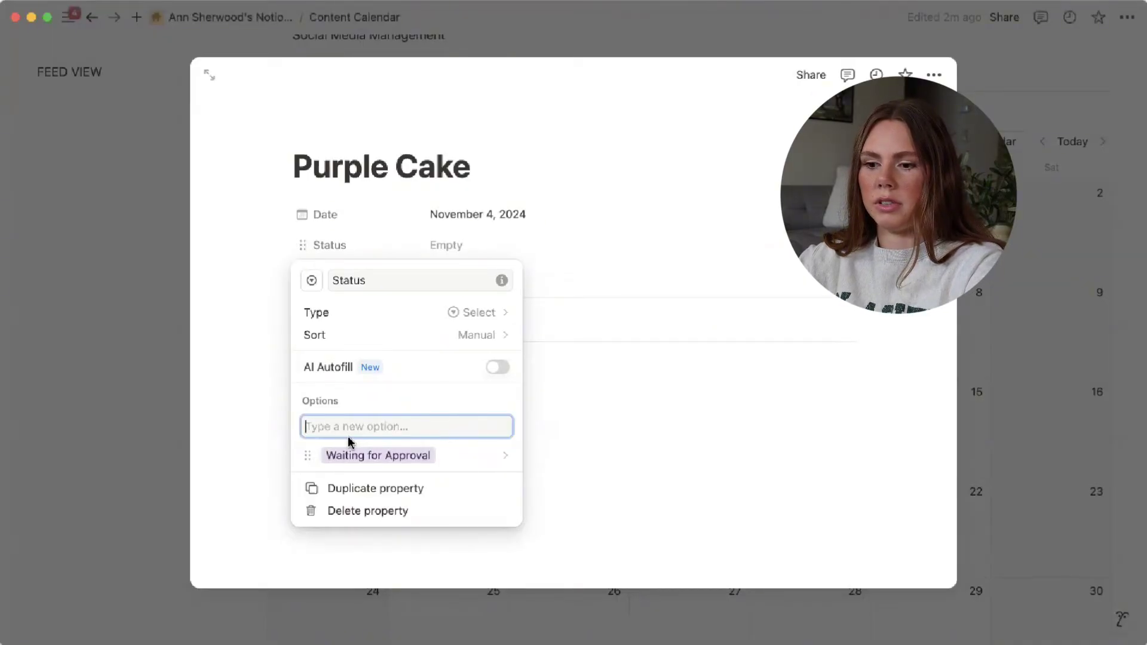
text(Approved)
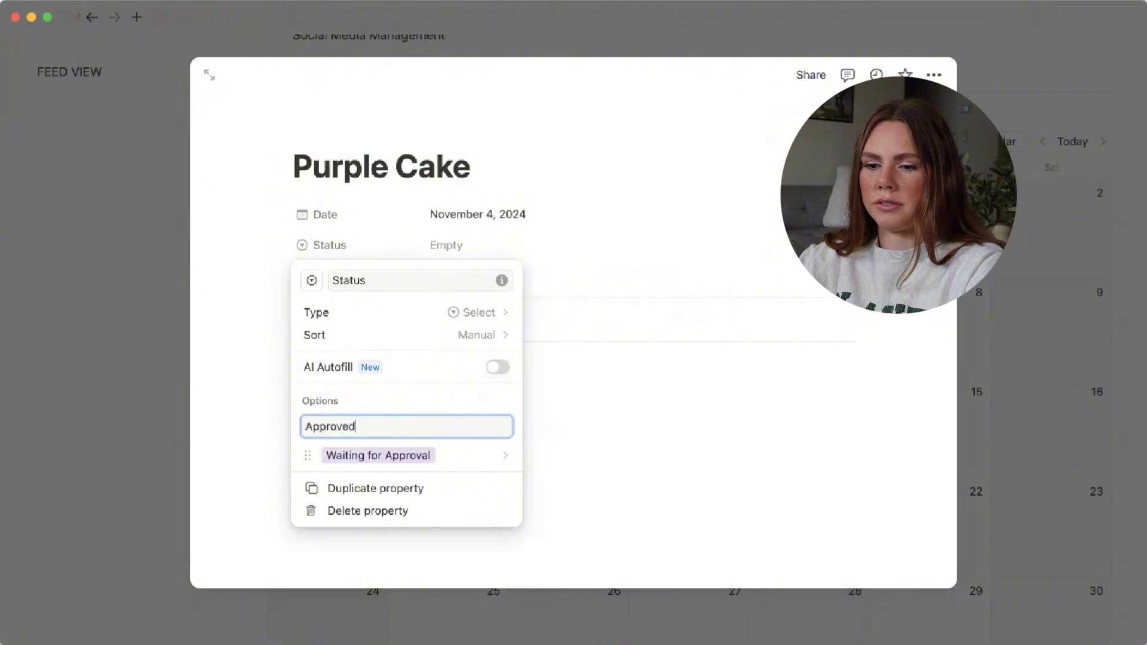
key(Return)
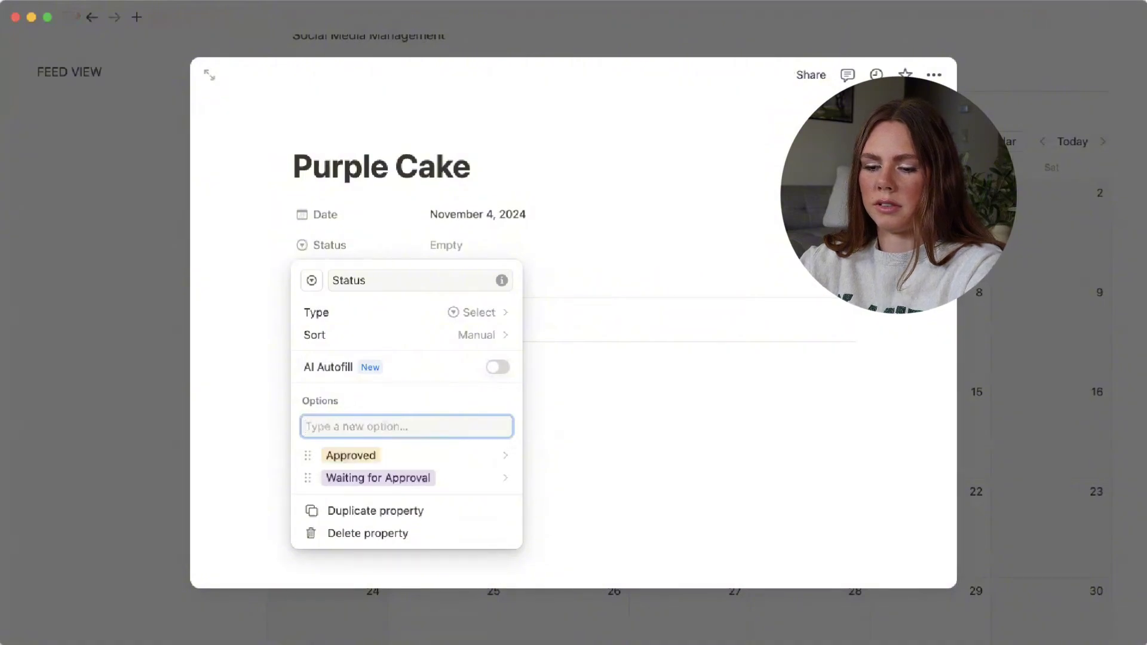
text(Revision Ne)
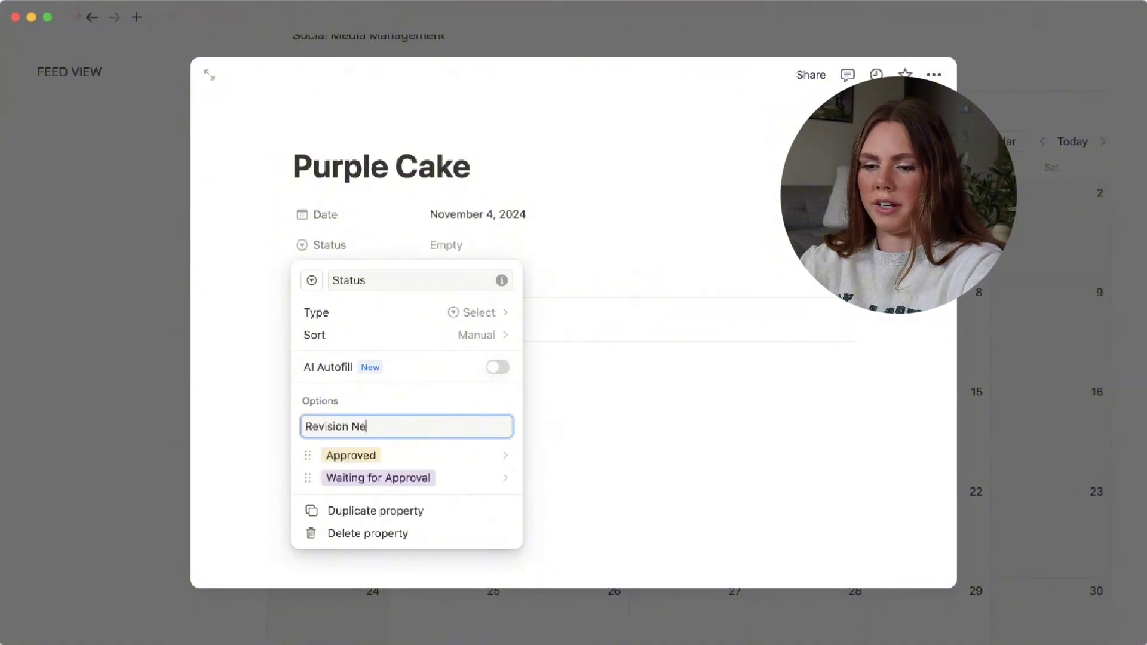
text(eded)
key(Return)
text(Pos)
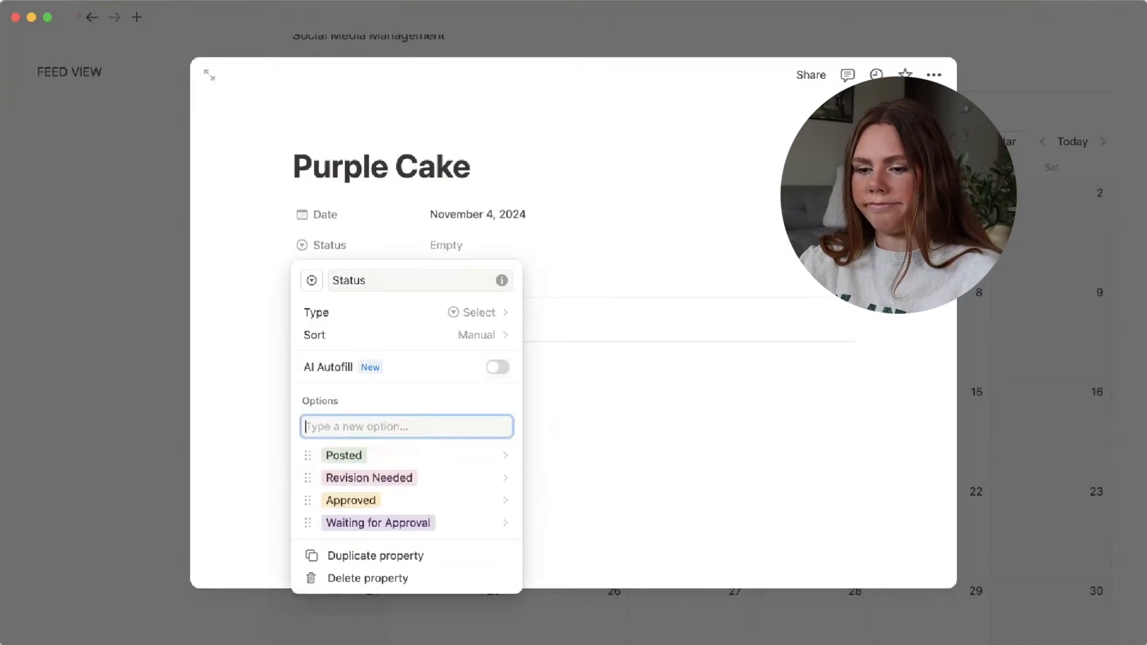
- Reorder the Status options to Waiting for Approval, Approved, Revision Needed, Posted
drag(308, 521, 310, 454)
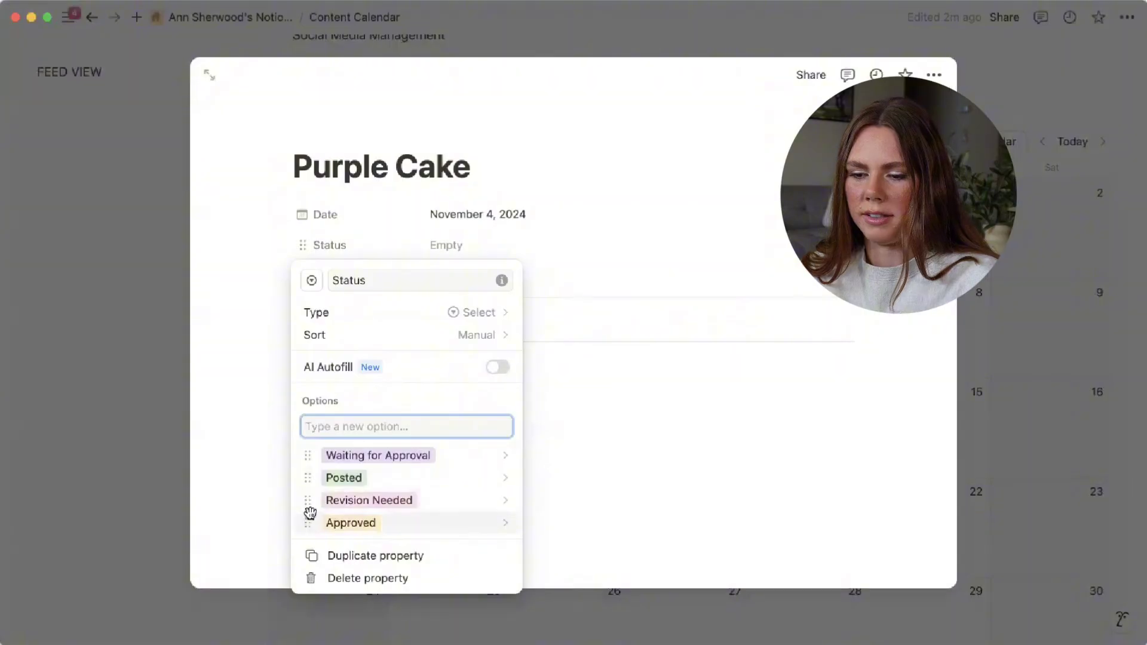
drag(308, 515, 307, 481)
drag(310, 530, 310, 506)
- Color the Status options: green for Approved, blue for Posted and red for Revision Needed
click(310, 476)
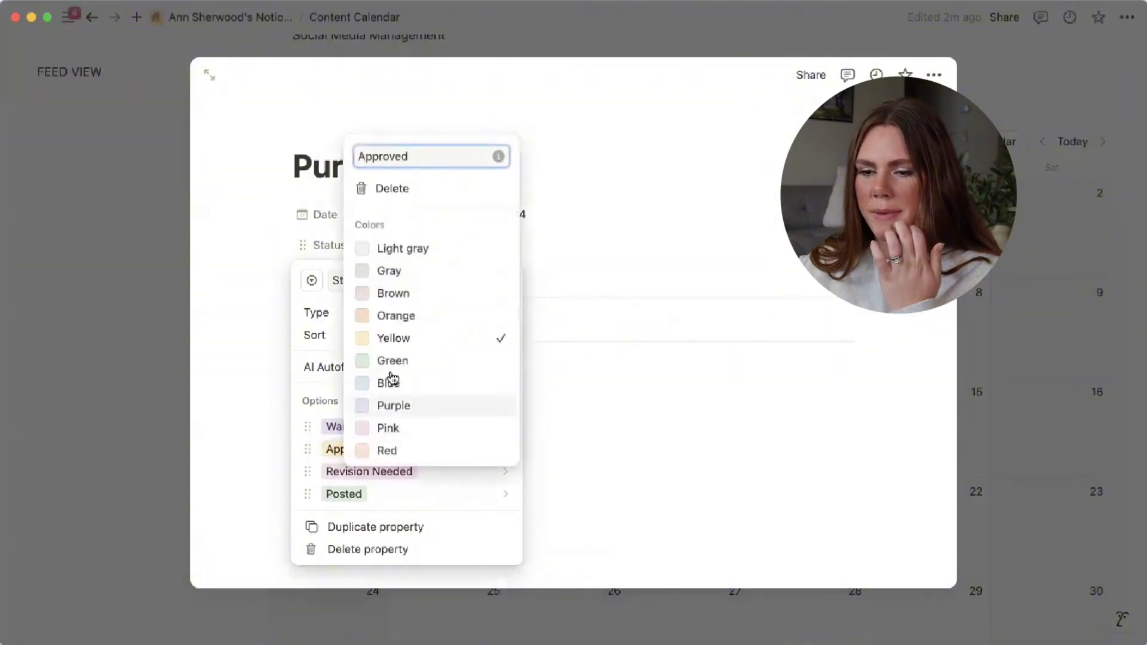
click(400, 361)
click(308, 496)
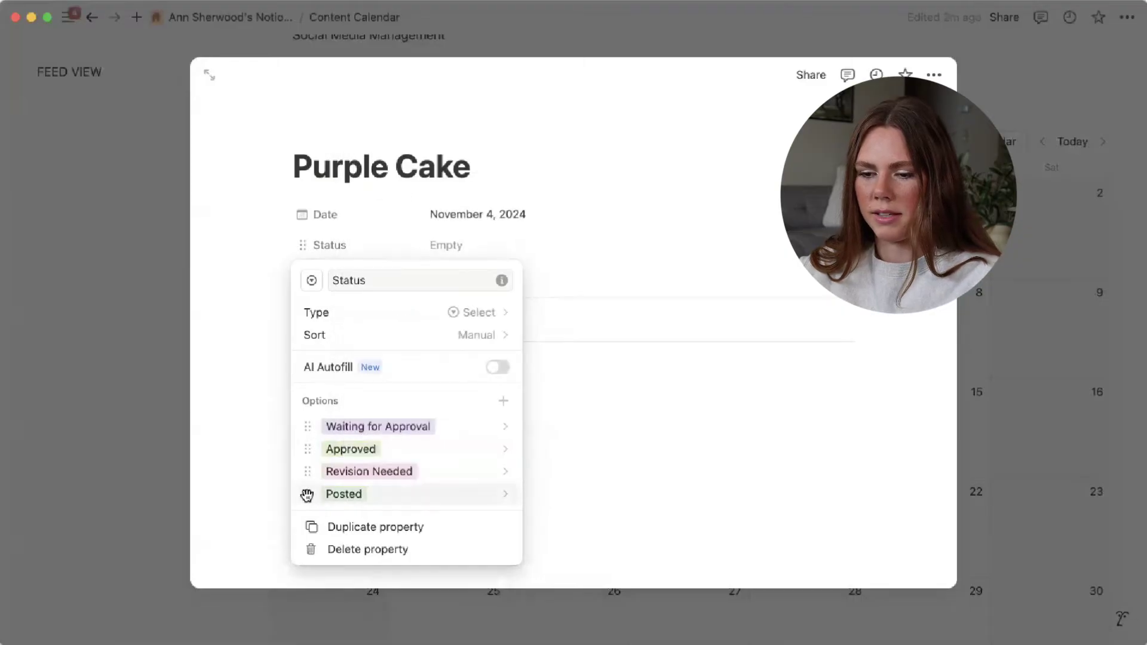
click(308, 494)
click(409, 399)
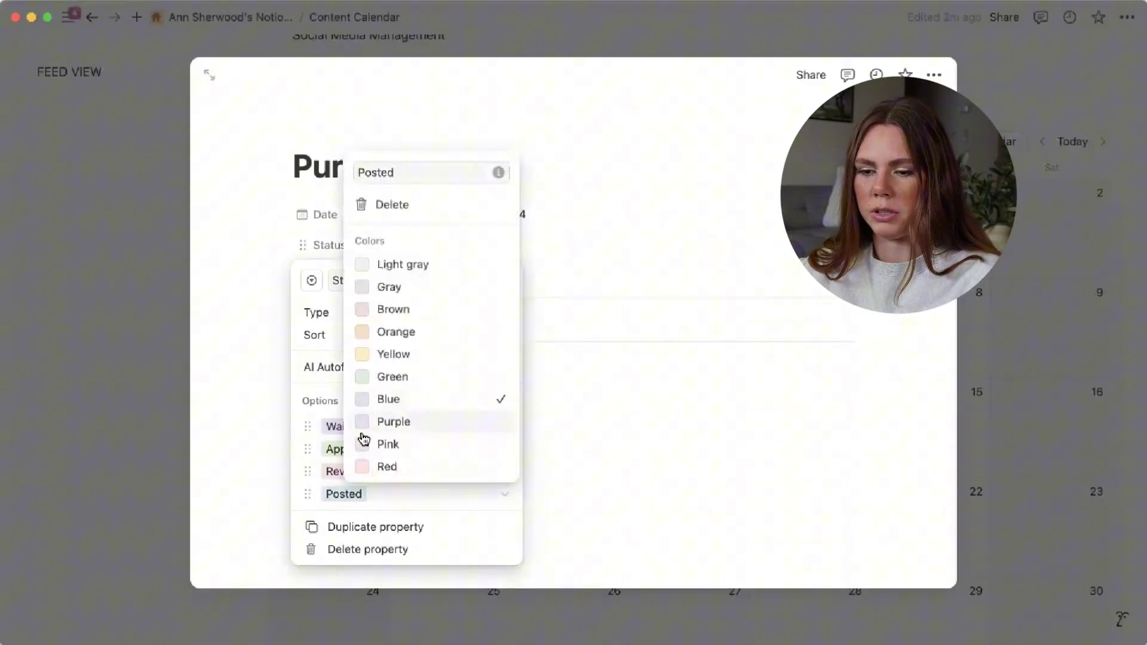
click(305, 471)
click(307, 472)
click(307, 473)
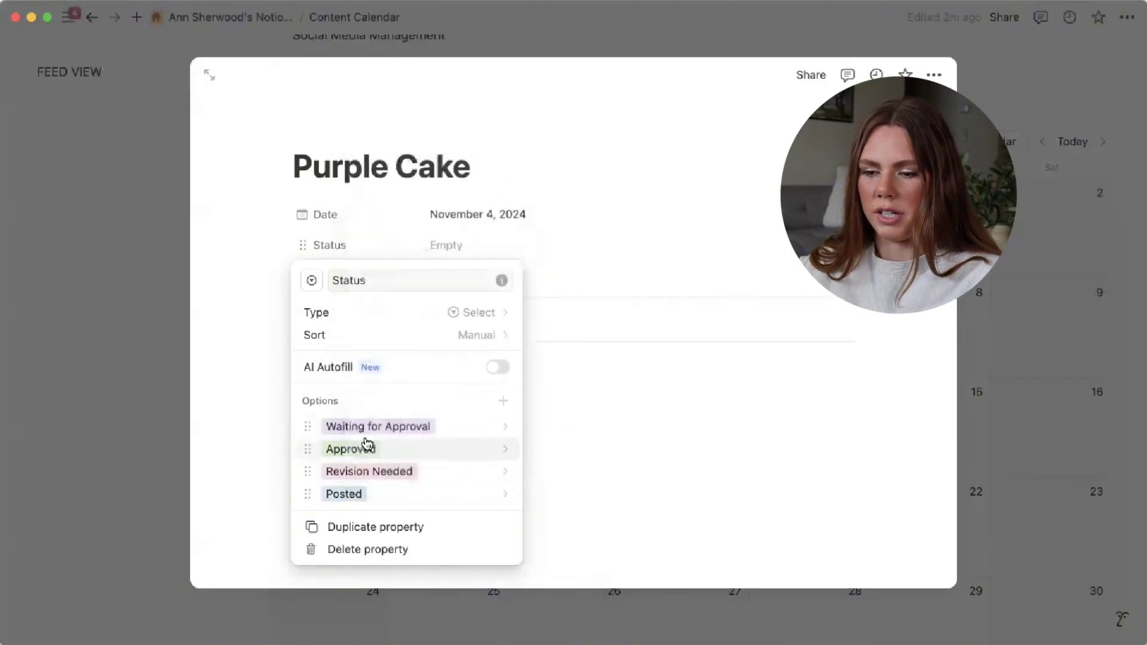
click(307, 470)
click(385, 444)
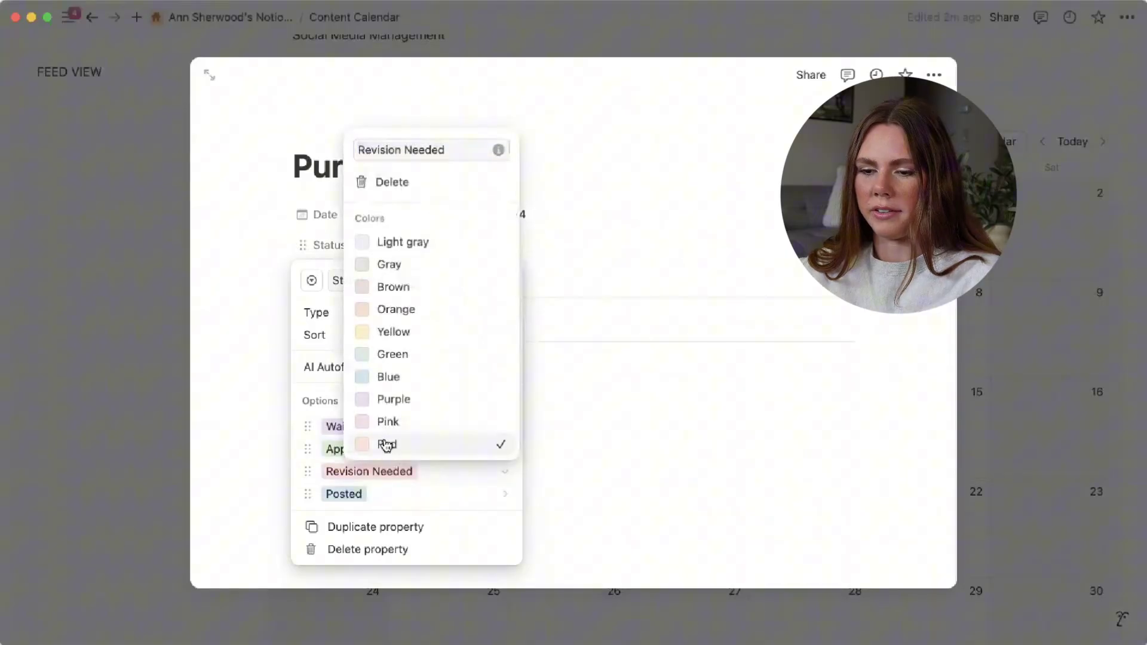
click(305, 437)
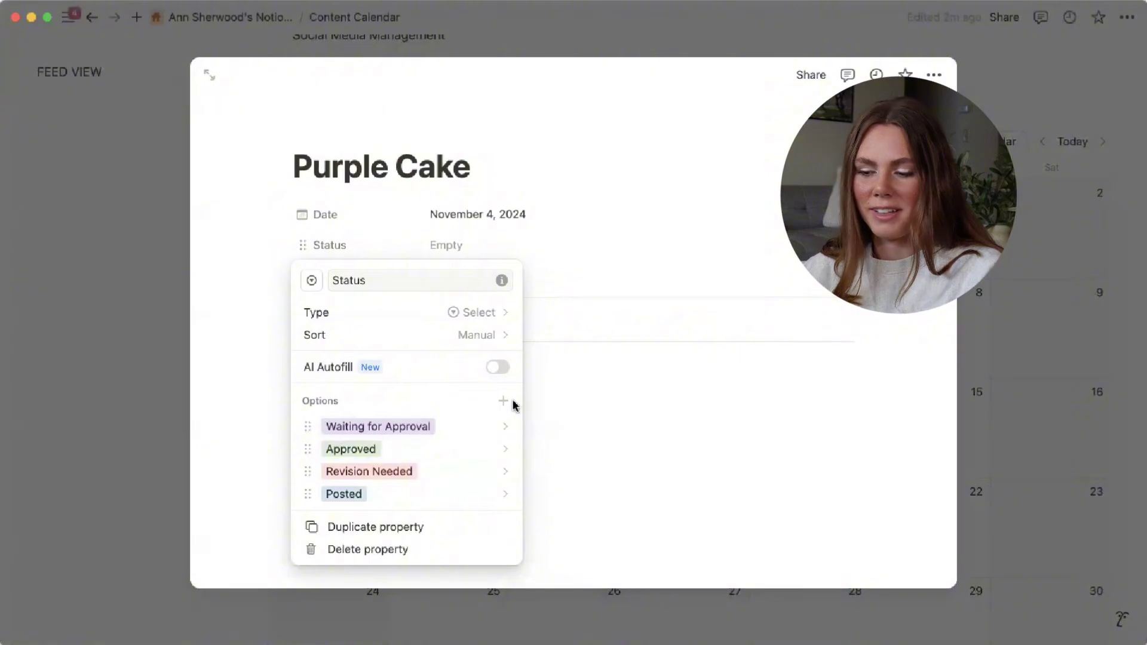
- Set the Purple Cake item's Status to Waiting for Approval
click(494, 246)
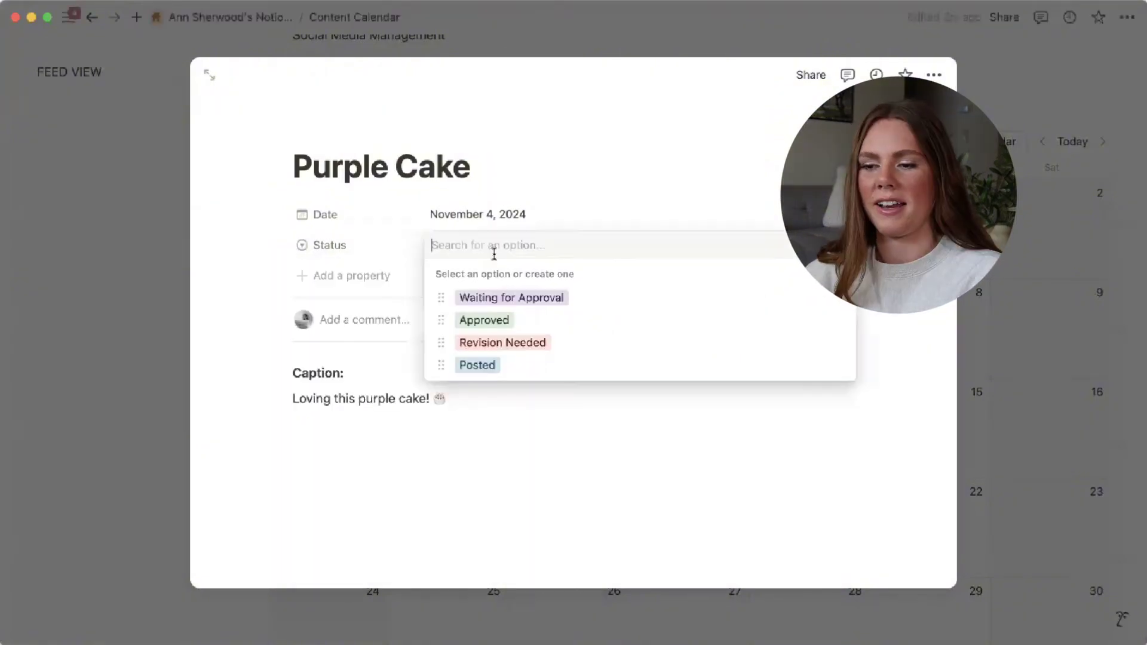
click(530, 298)
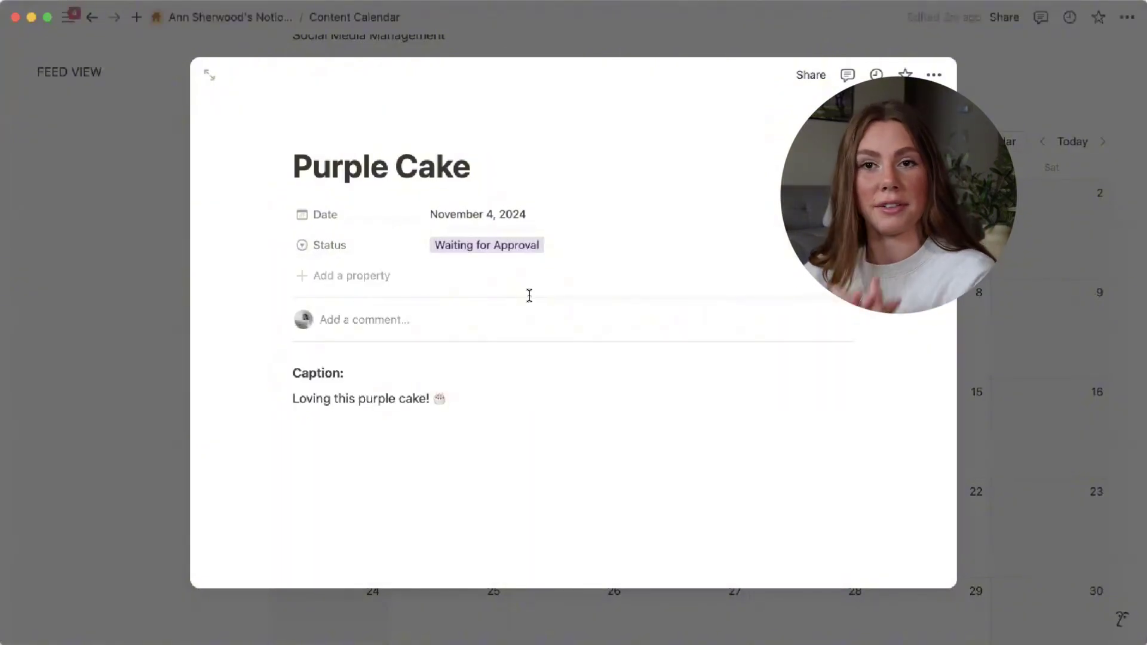
click(526, 258)
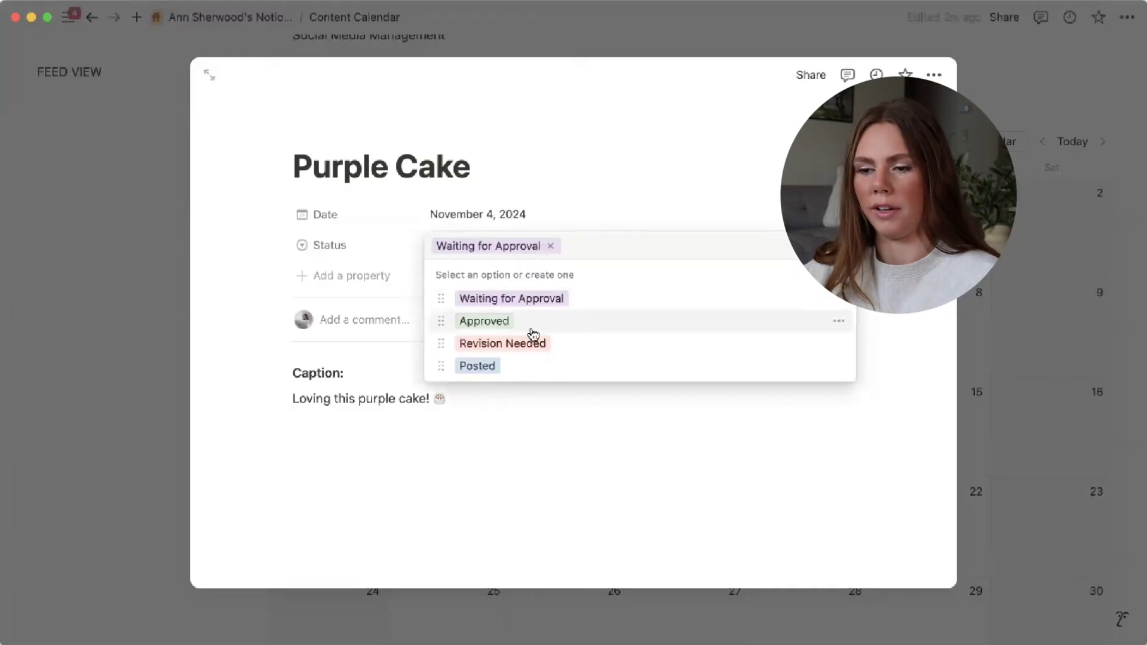
click(482, 489)
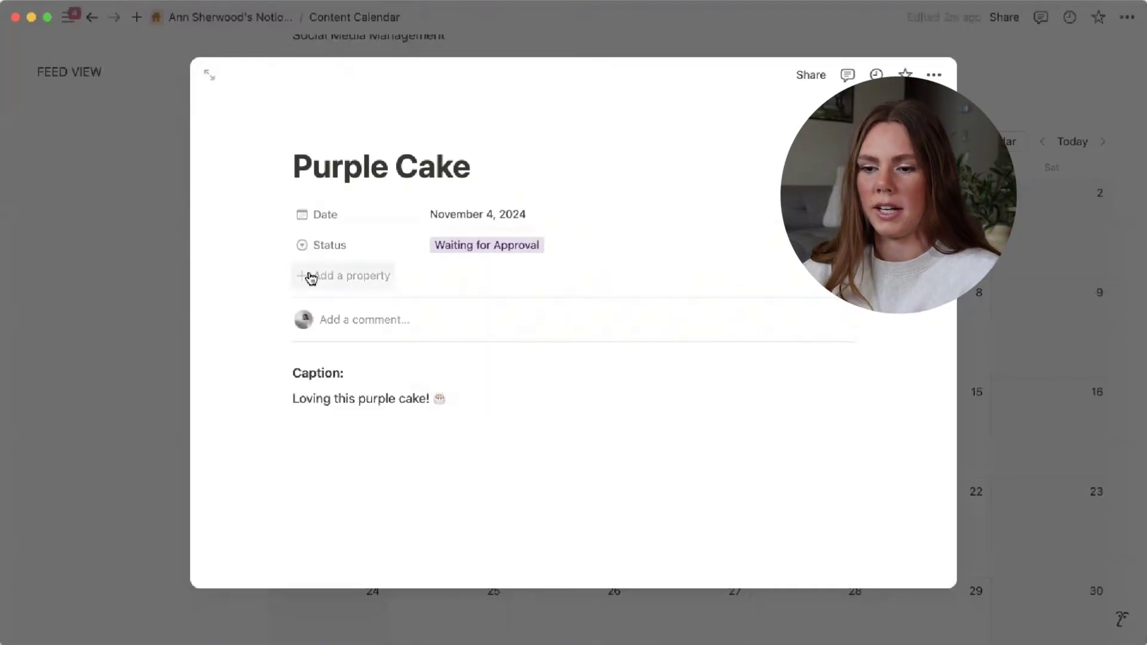
- Add a Files & media property to the Purple Cake item, keeping its default name
click(314, 276)
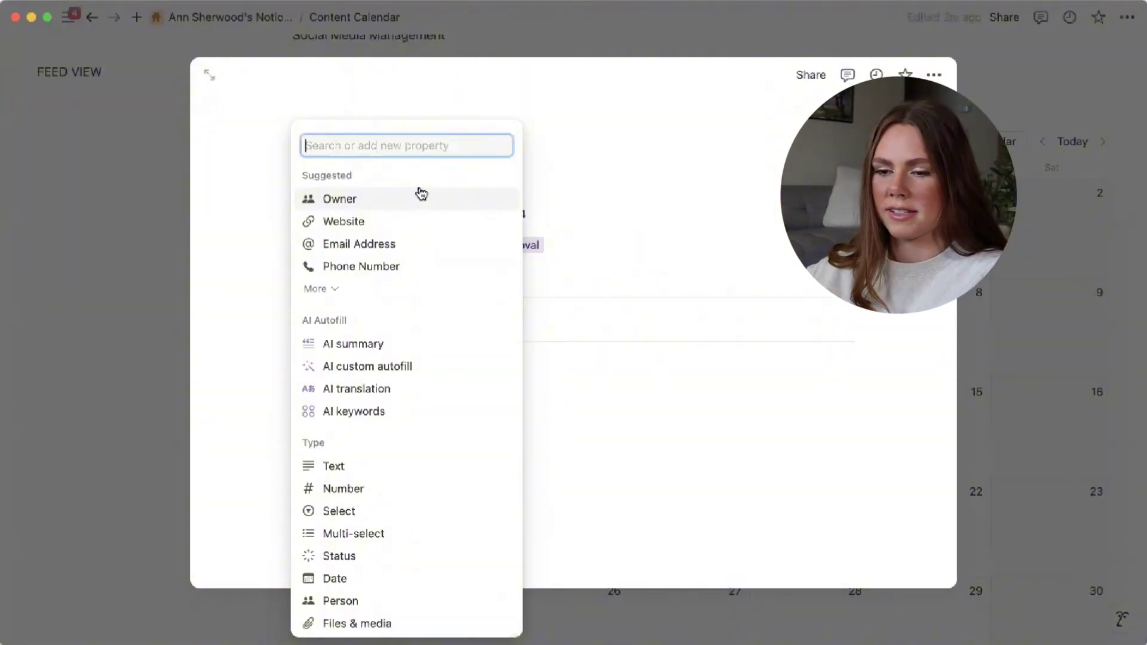
scroll(441, 342, down, 5)
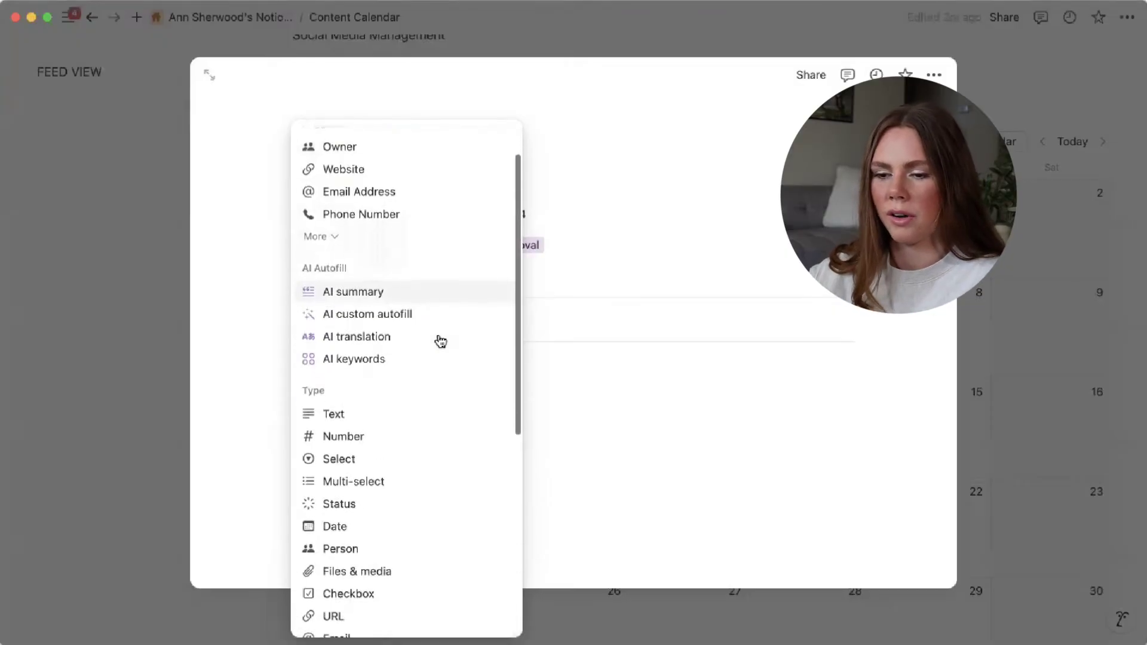
scroll(440, 342, down, 3)
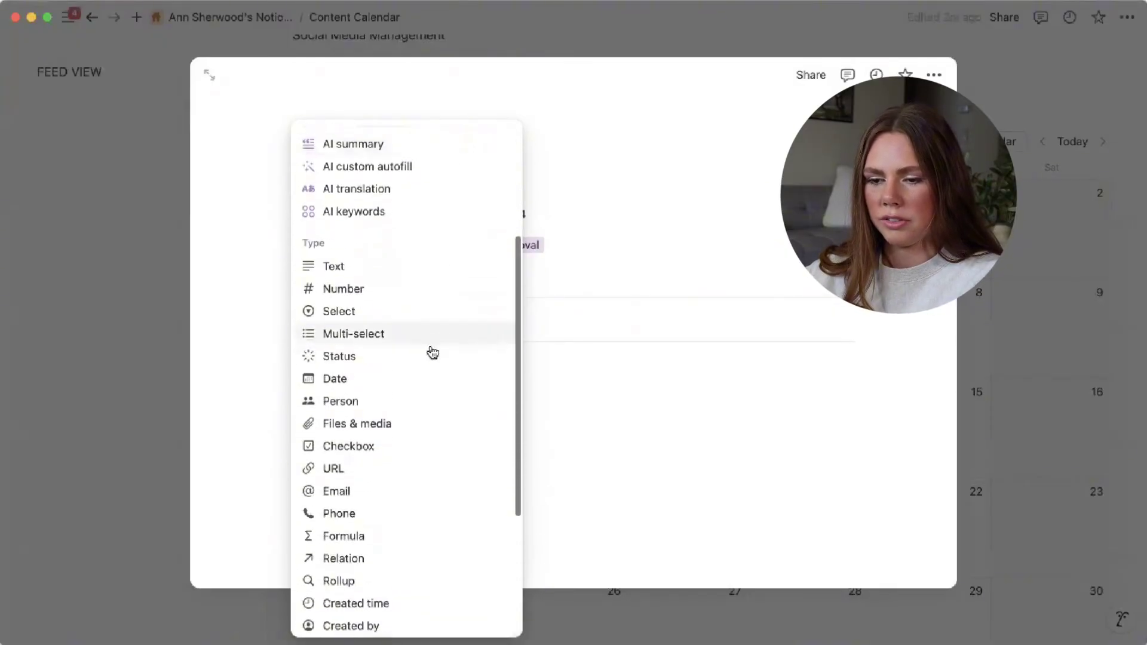
click(399, 428)
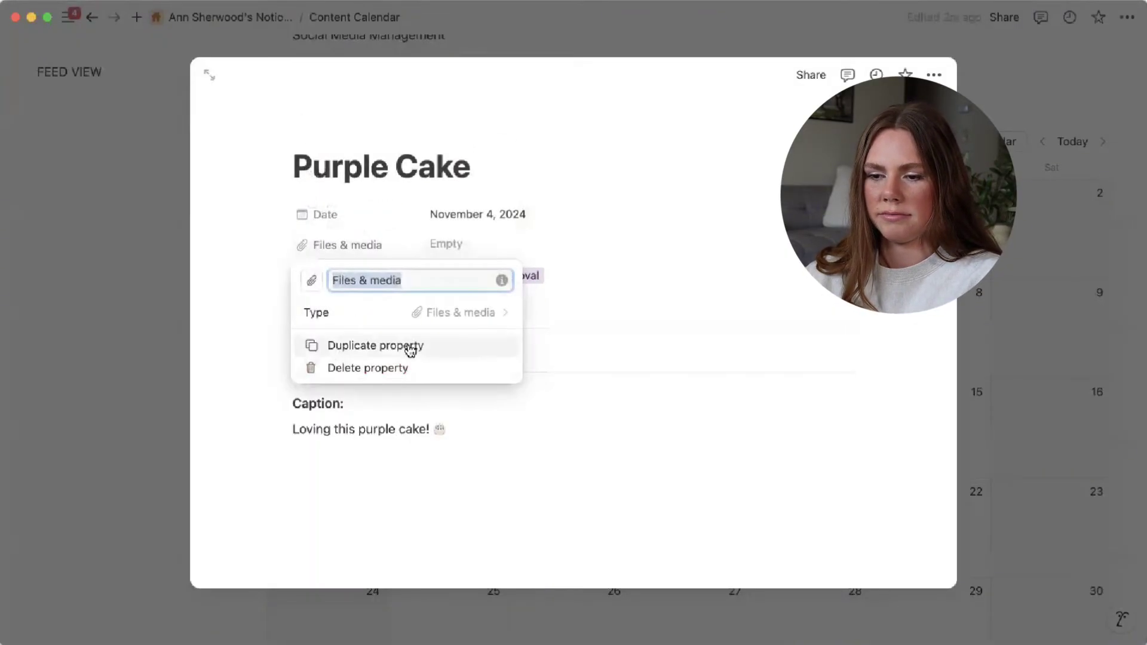
click(687, 288)
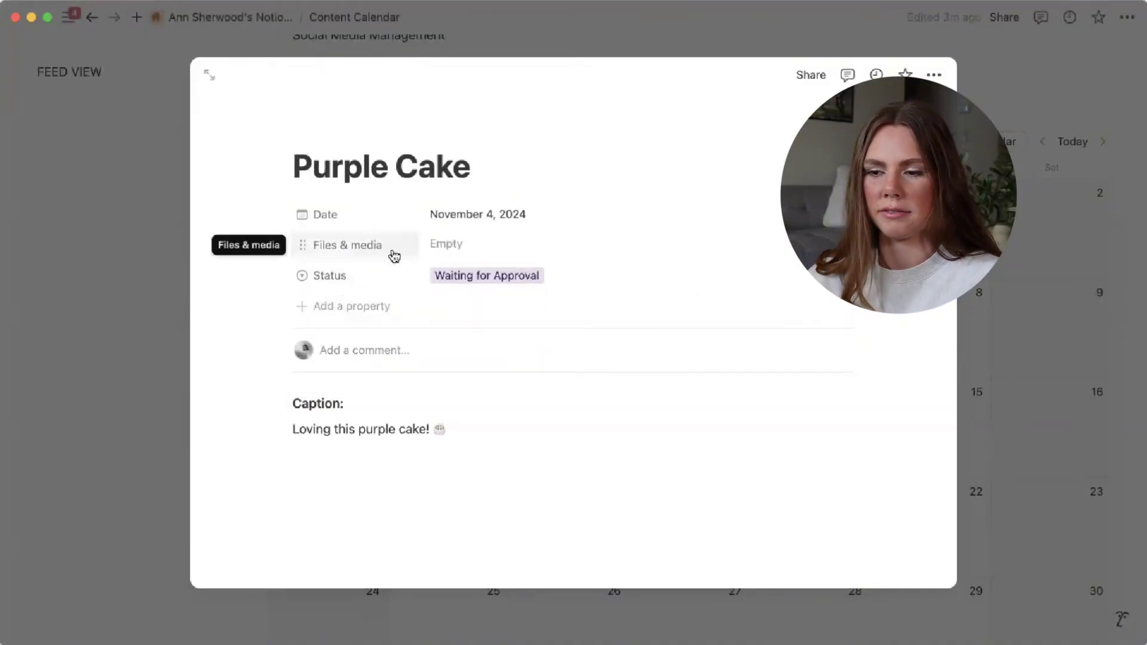
click(496, 245)
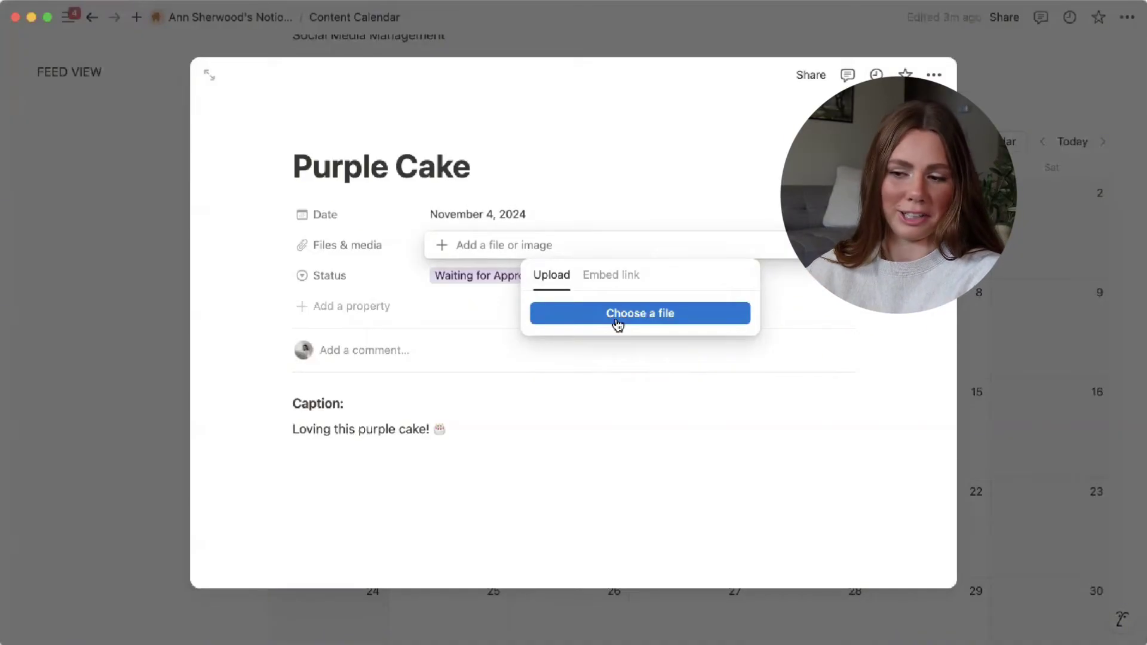
click(615, 279)
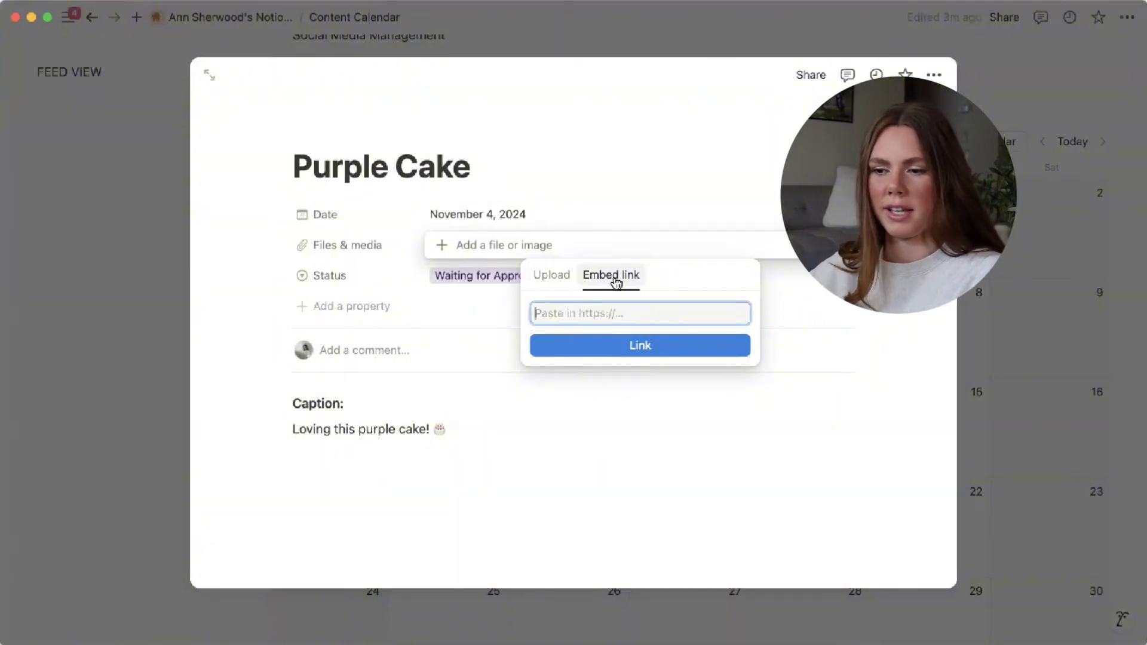
click(551, 275)
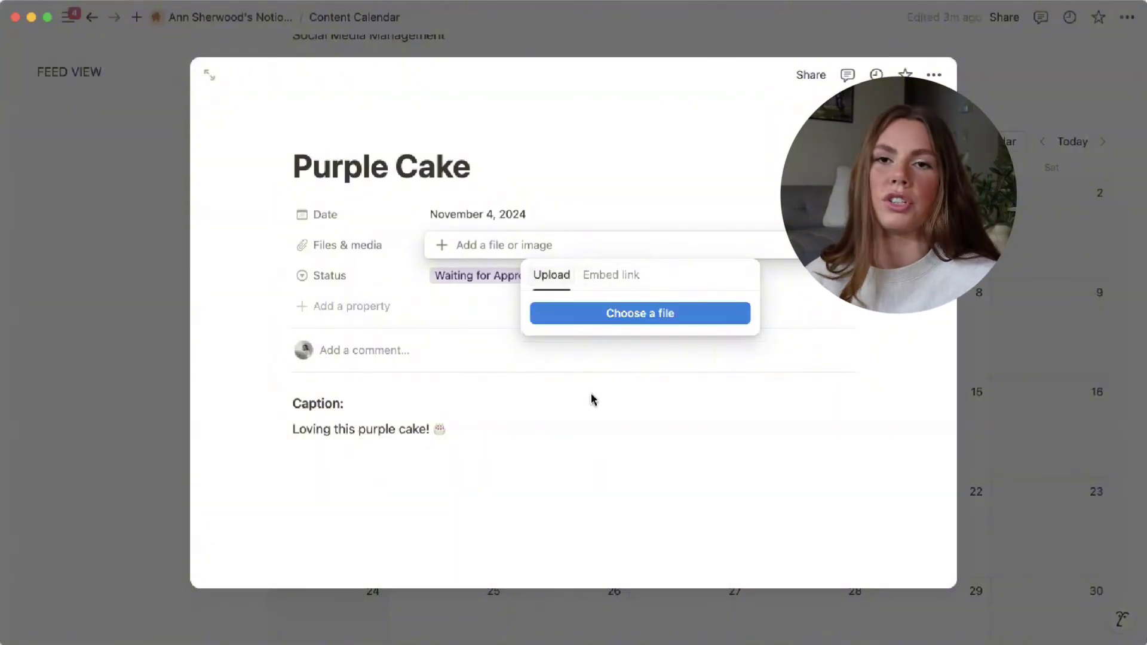
click(558, 386)
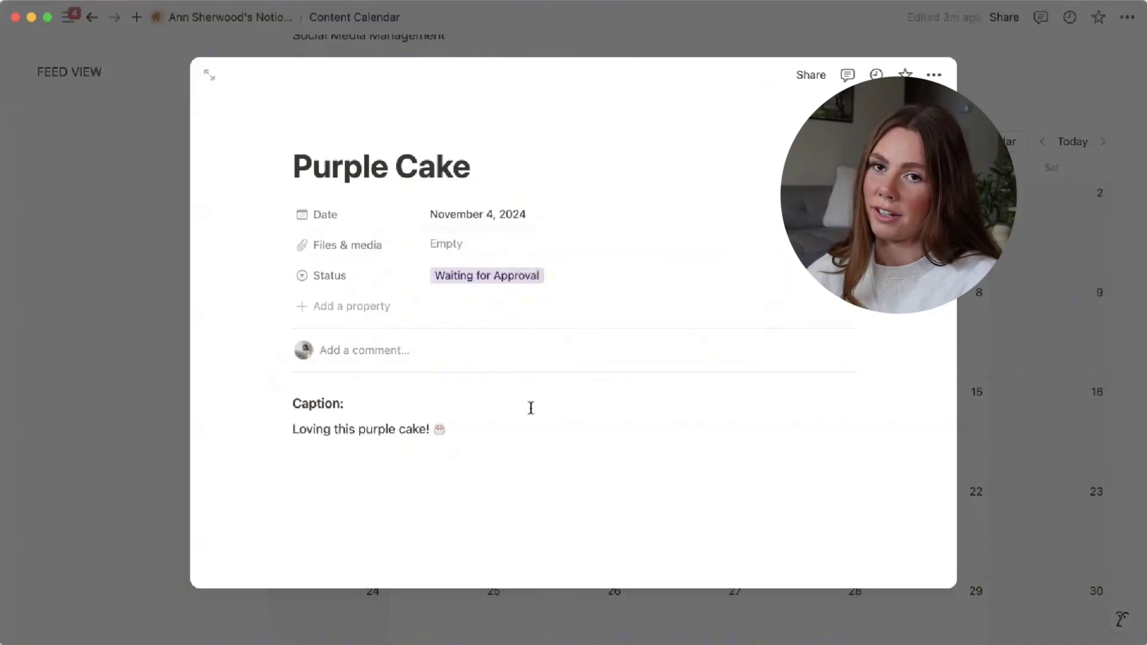
- Upload the skeleton-print tote bag image to the Purple Cake item's Files & media property
click(489, 247)
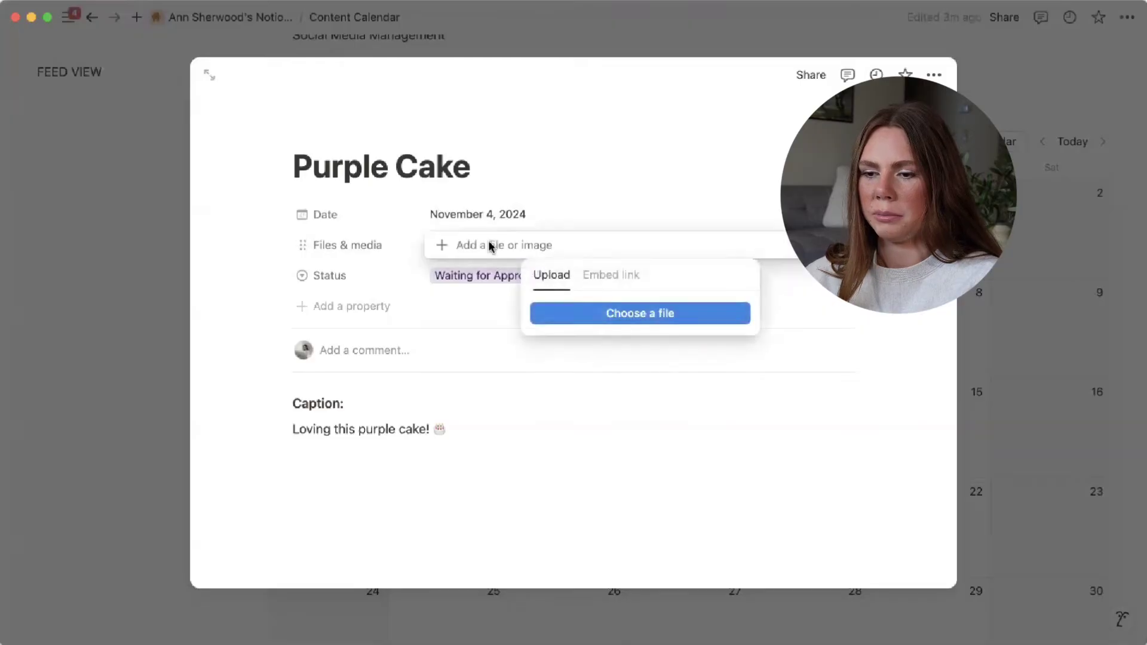
click(612, 316)
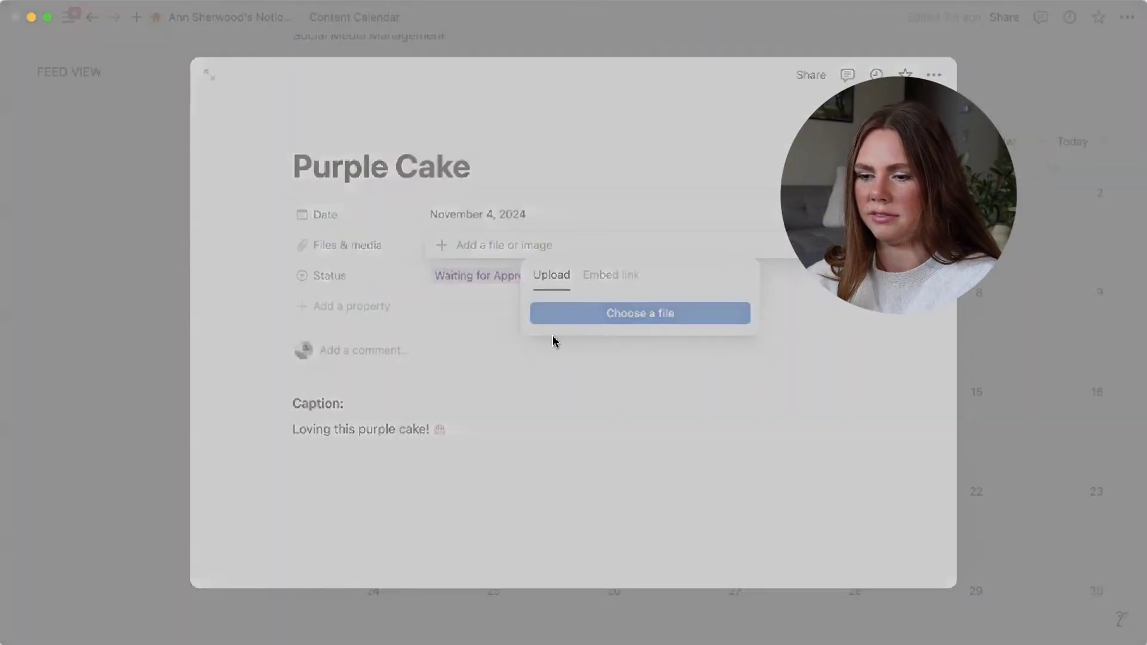
key(Return)
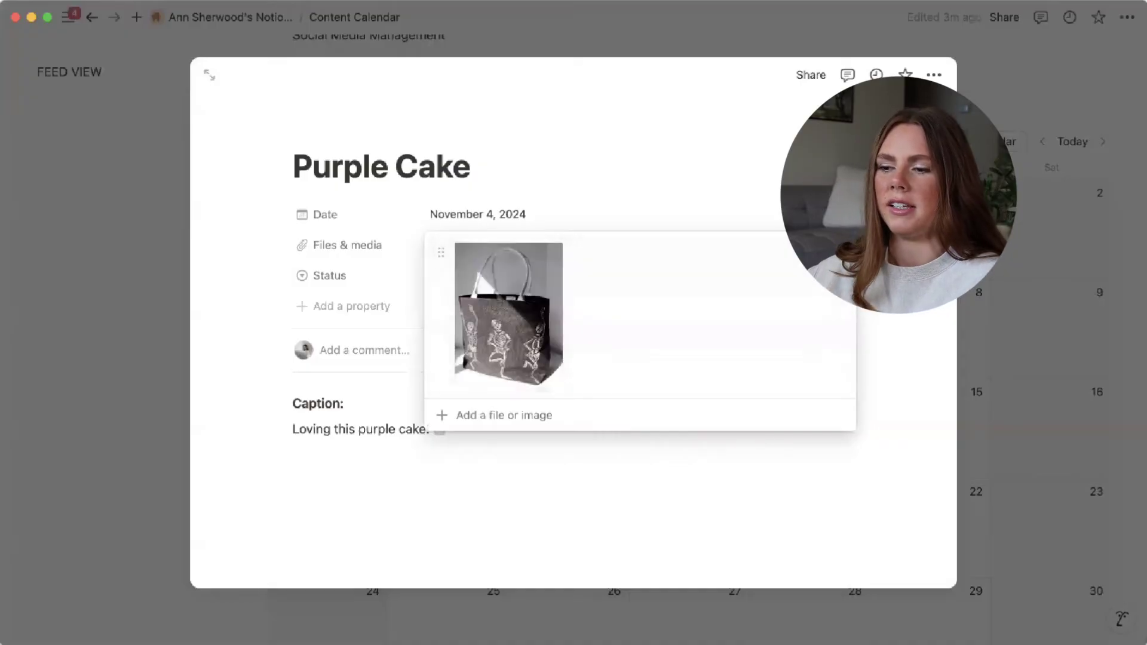
click(833, 254)
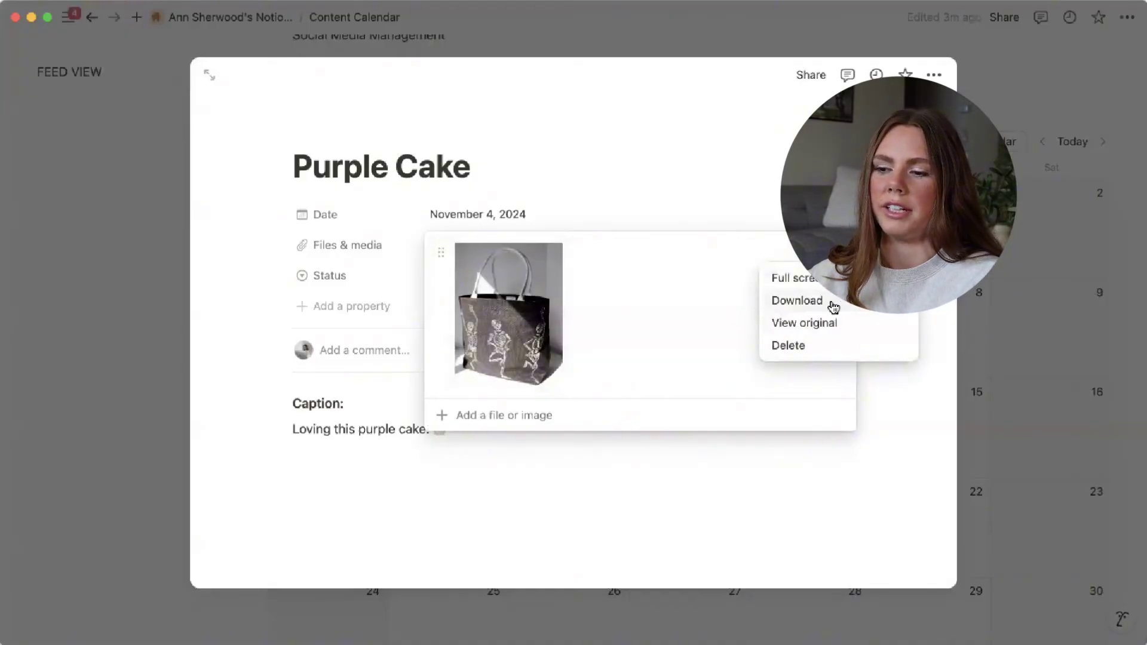
click(633, 493)
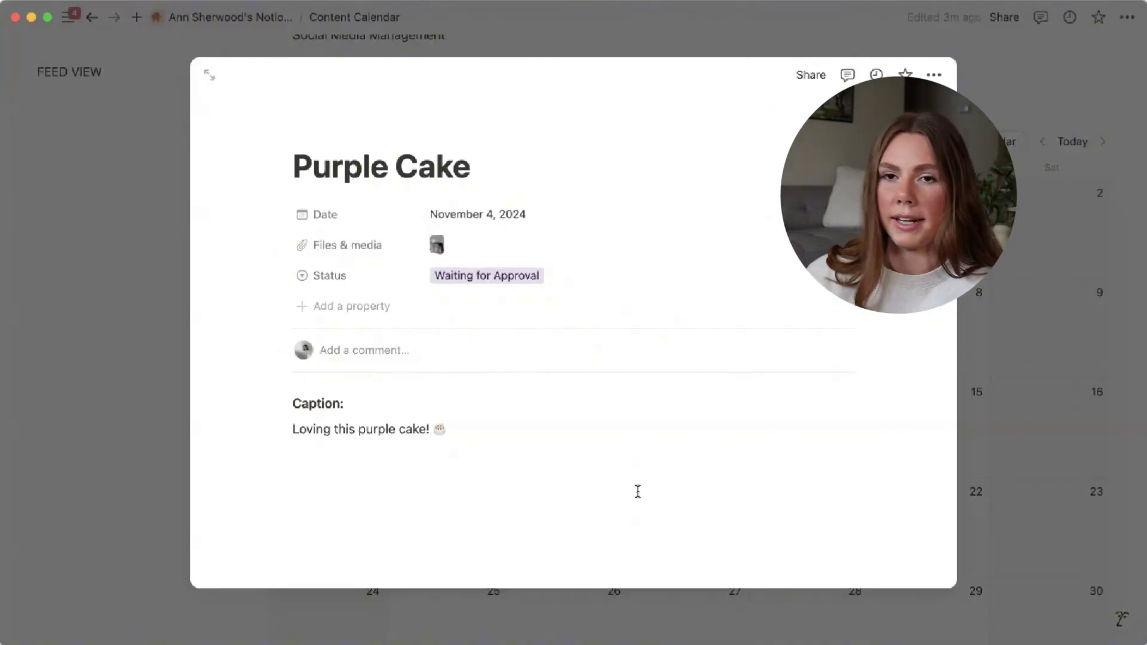
- Add a Select property named Content Type to the Purple Cake item
click(382, 306)
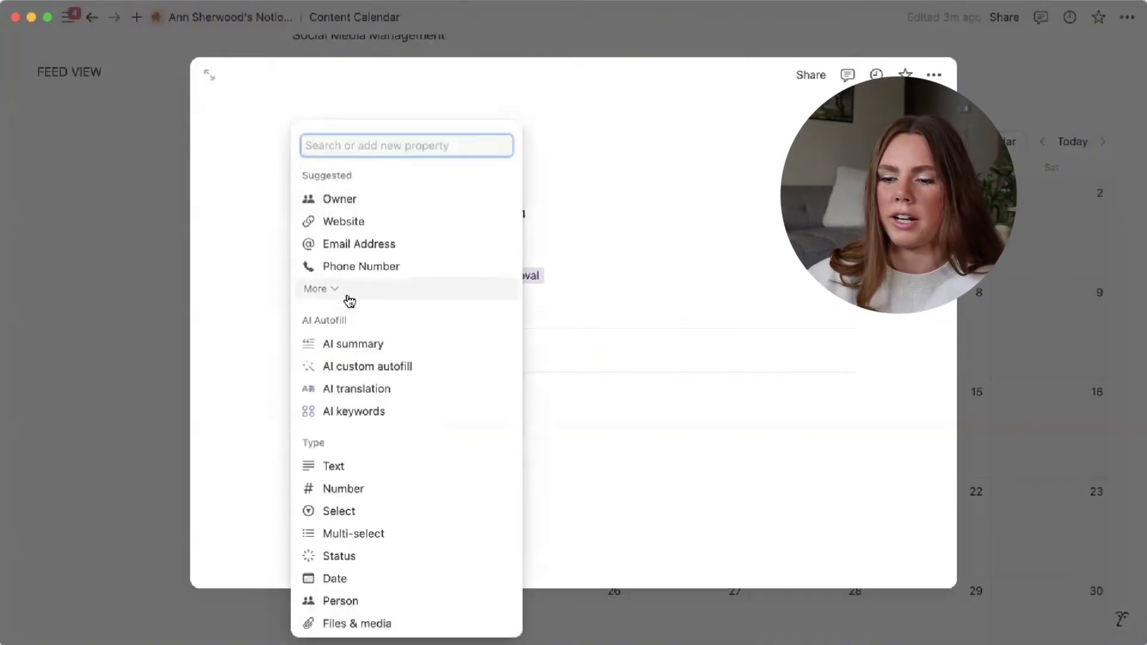
click(382, 517)
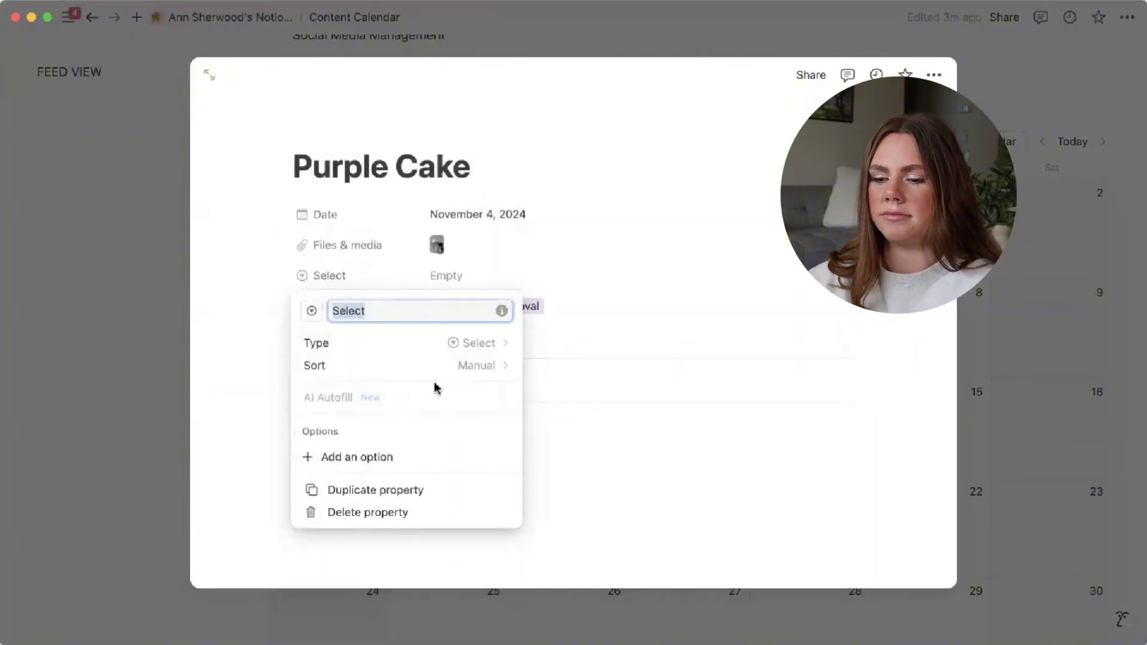
text(Content T)
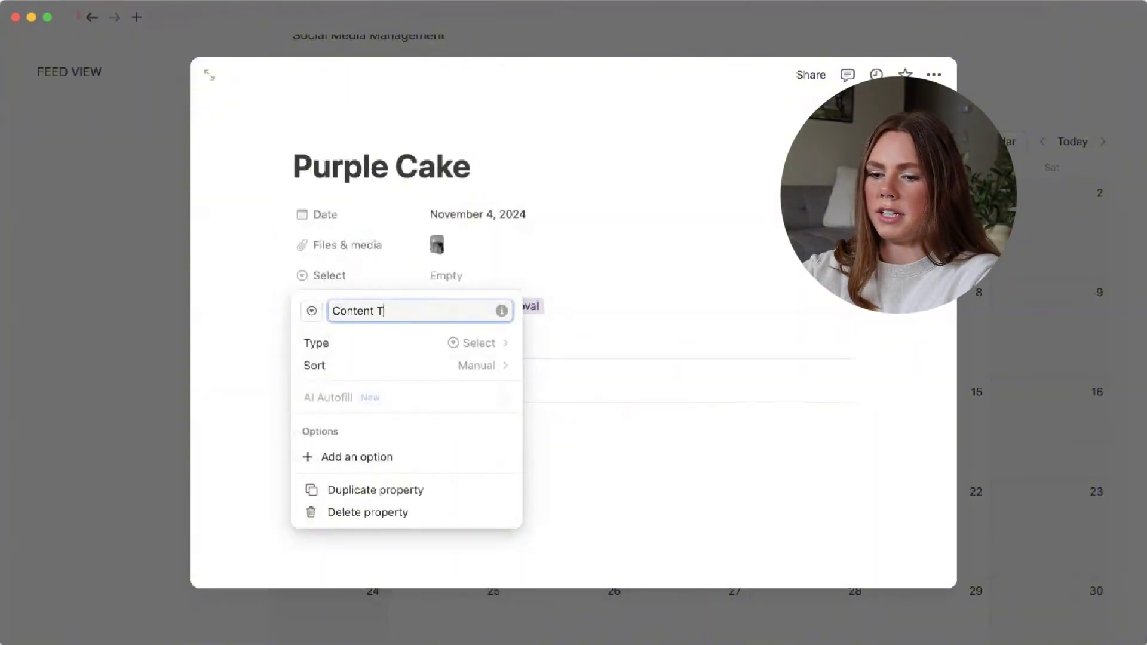
text(ype)
- Add the options Reel, Carousel and Story to Content Type, and move the property below Status
click(412, 457)
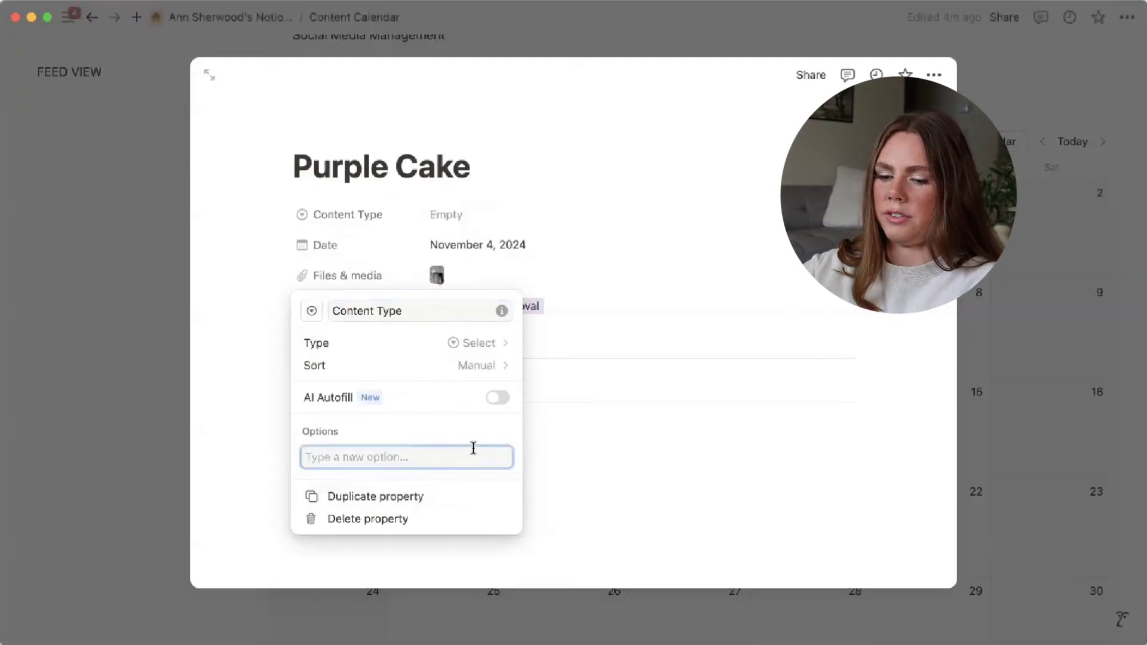
text(Reel)
key(Return)
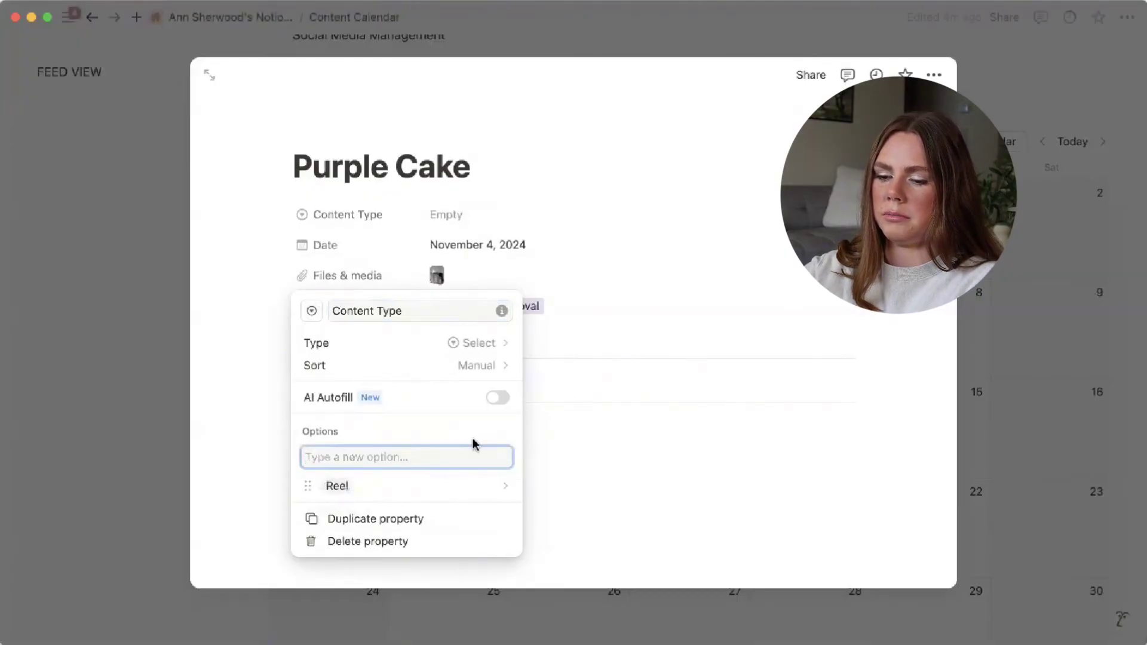
text(Carousel)
key(Return)
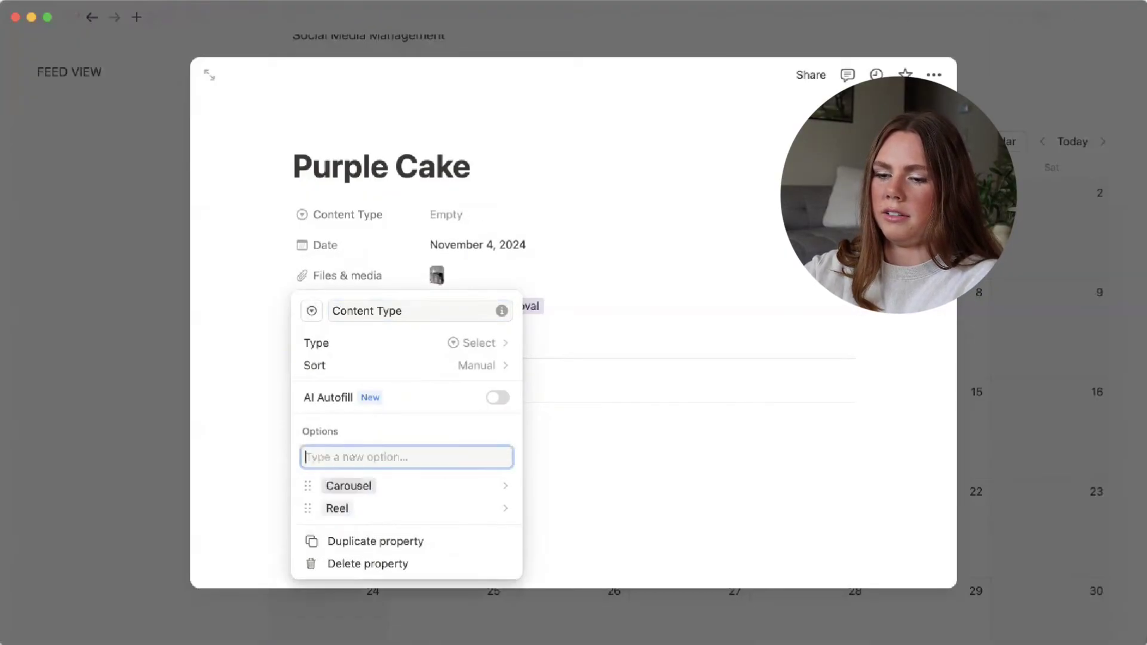
text(Story)
key(Return)
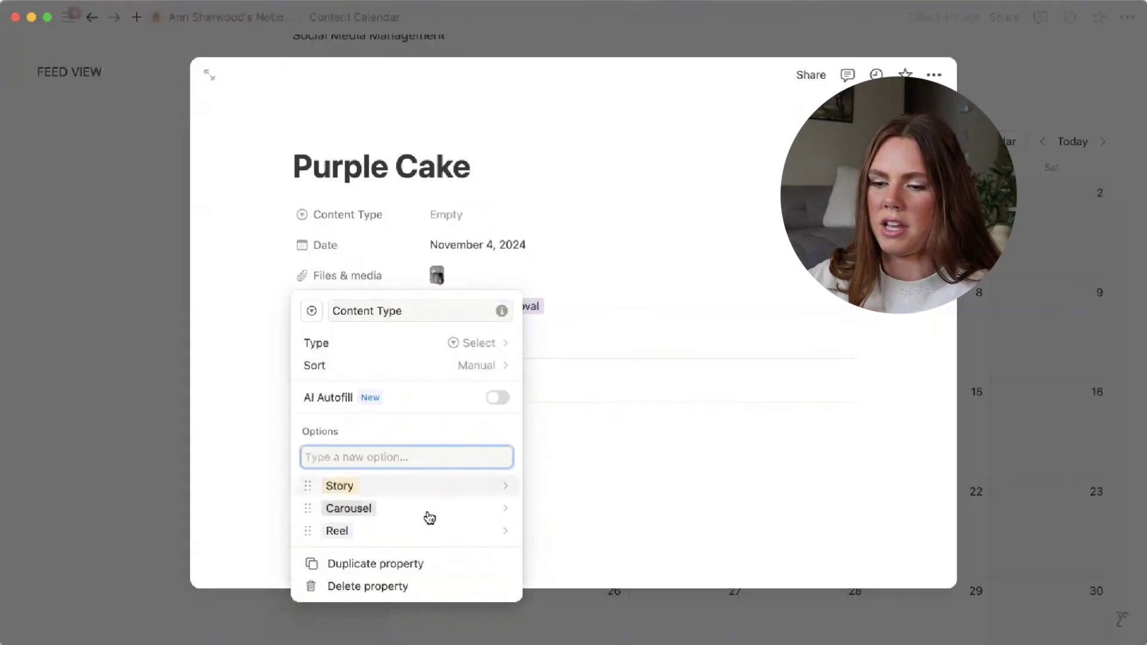
click(664, 432)
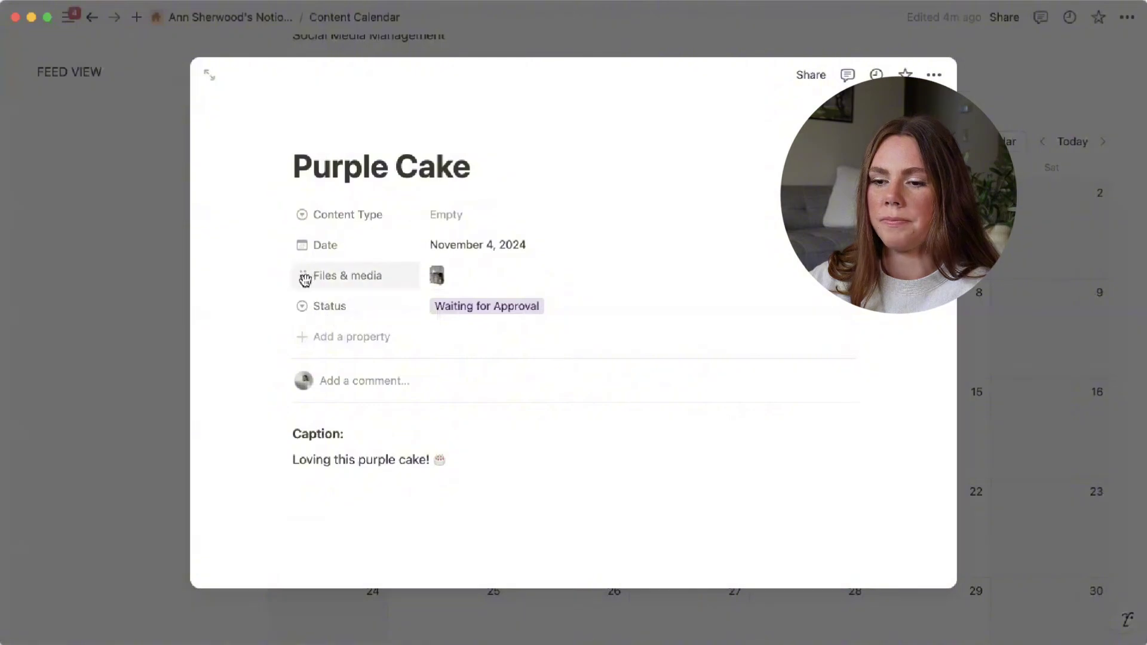
drag(301, 215, 302, 312)
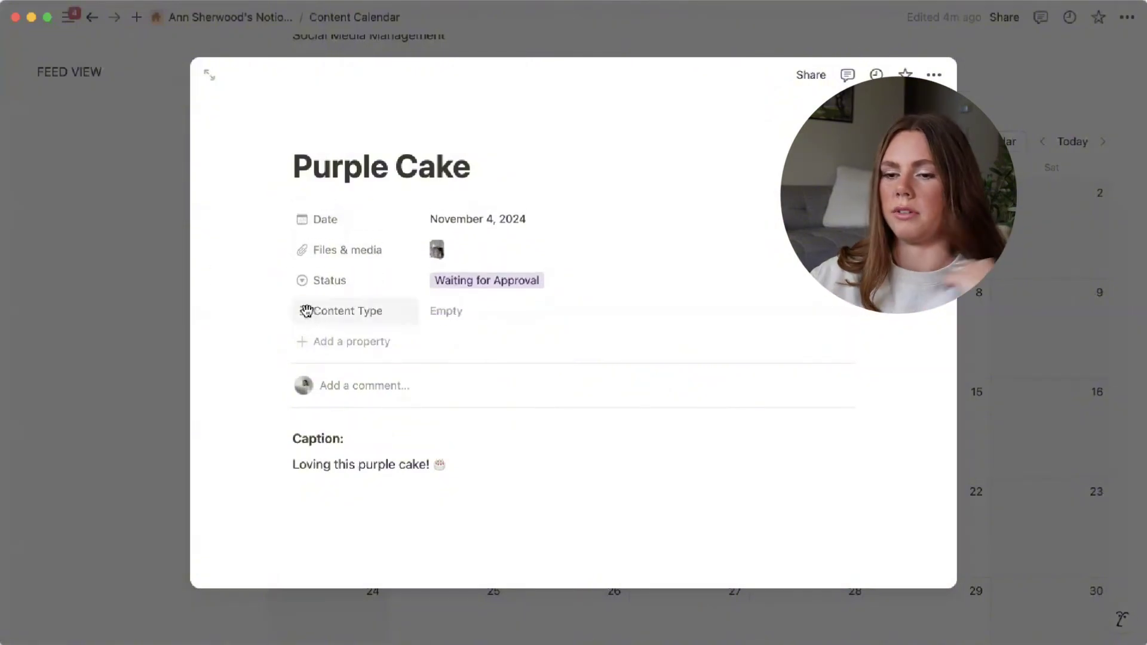
click(305, 310)
click(395, 517)
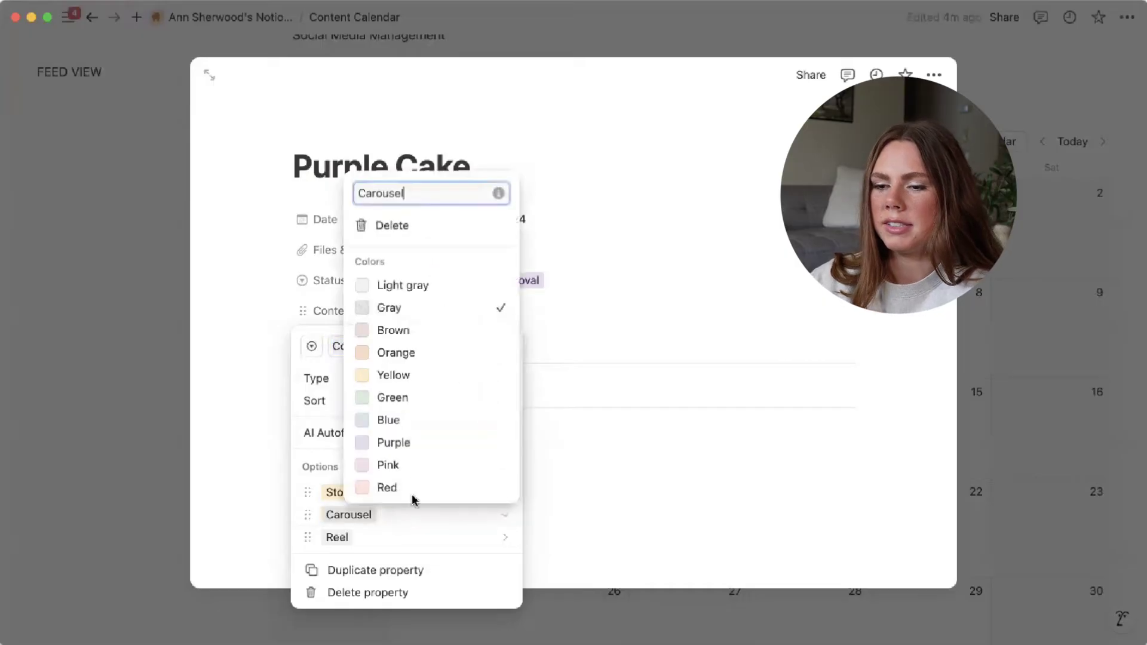
click(612, 399)
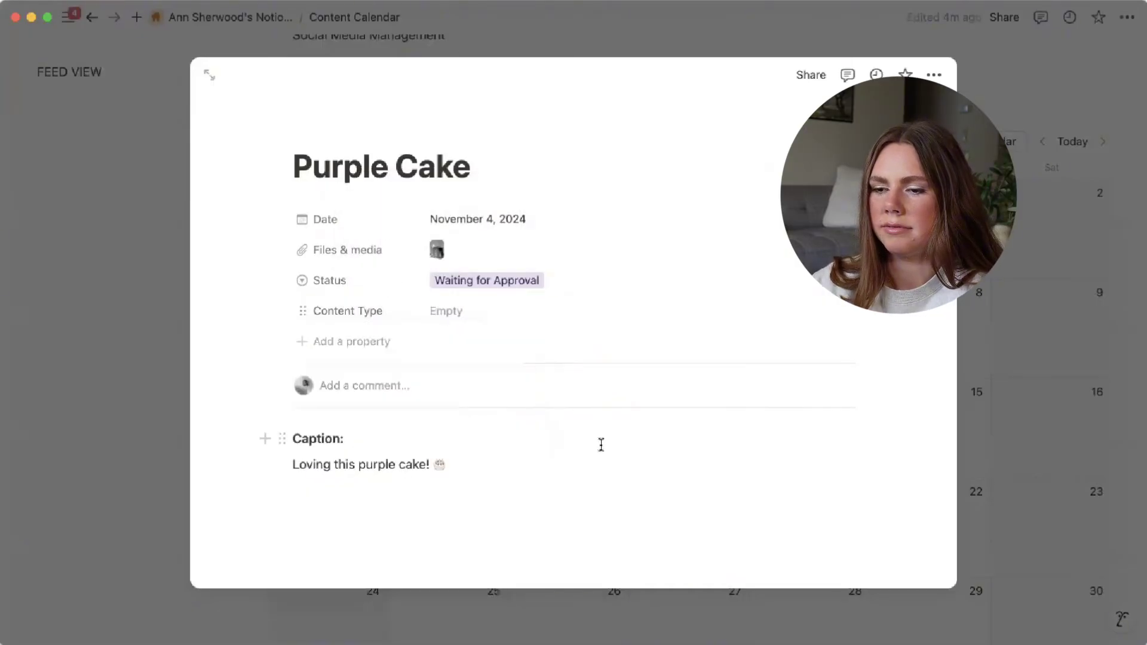
- Set the Purple Cake item's Content Type to Carousel
click(506, 306)
click(510, 387)
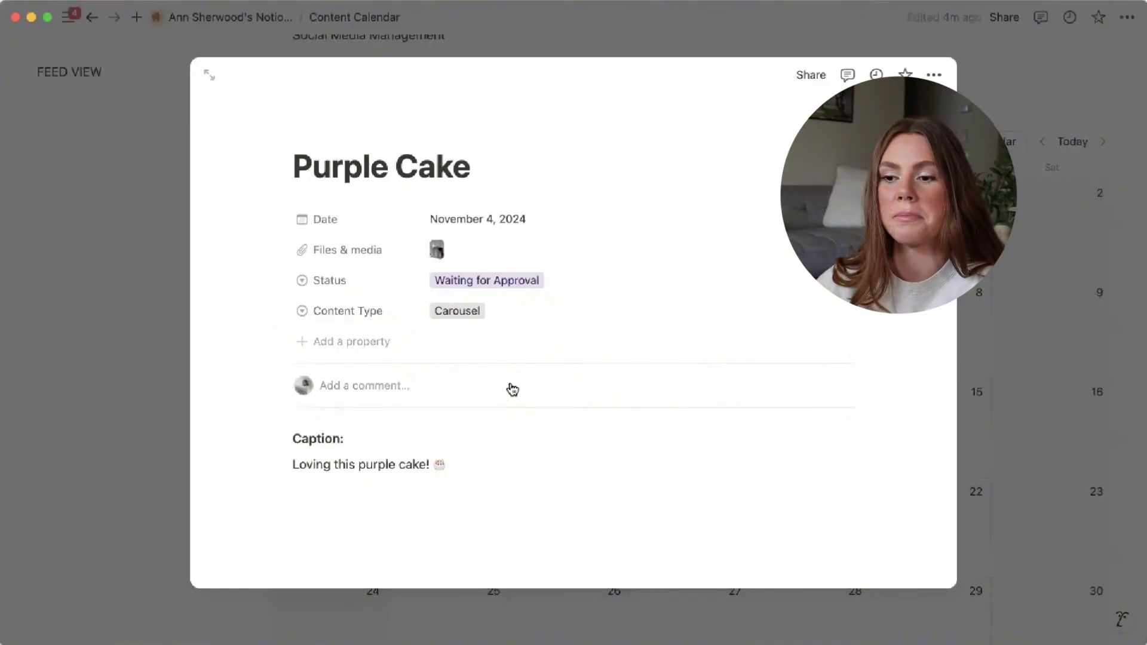
- Post the comment "Fix this!" on the Purple Cake item and return to the calendar
click(397, 385)
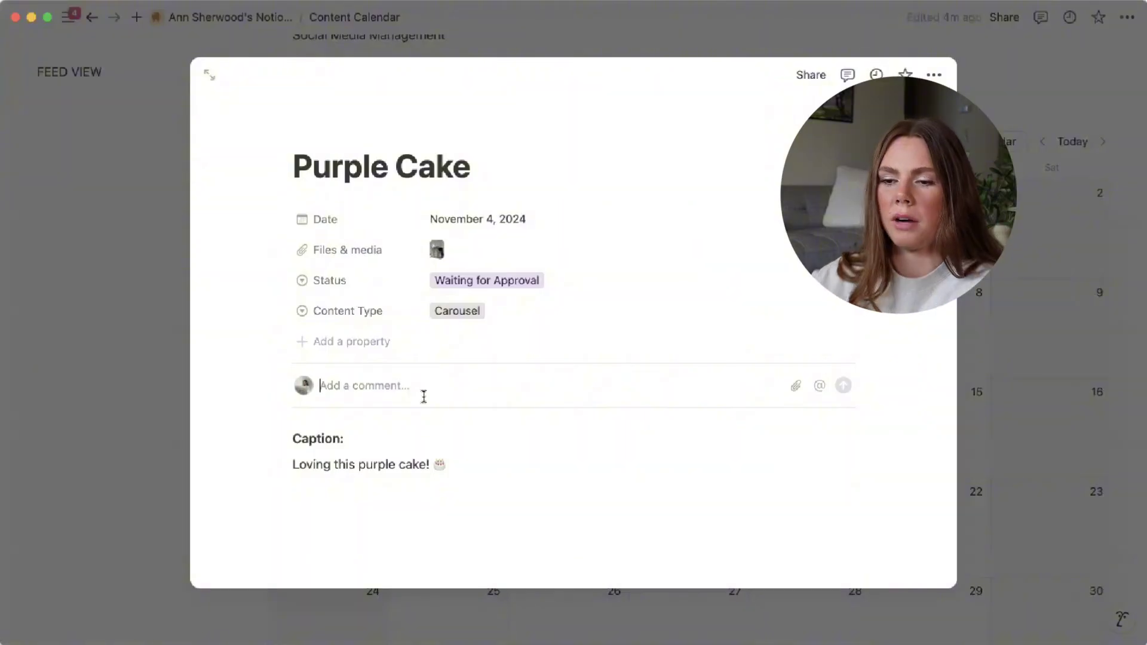
text(Fi)
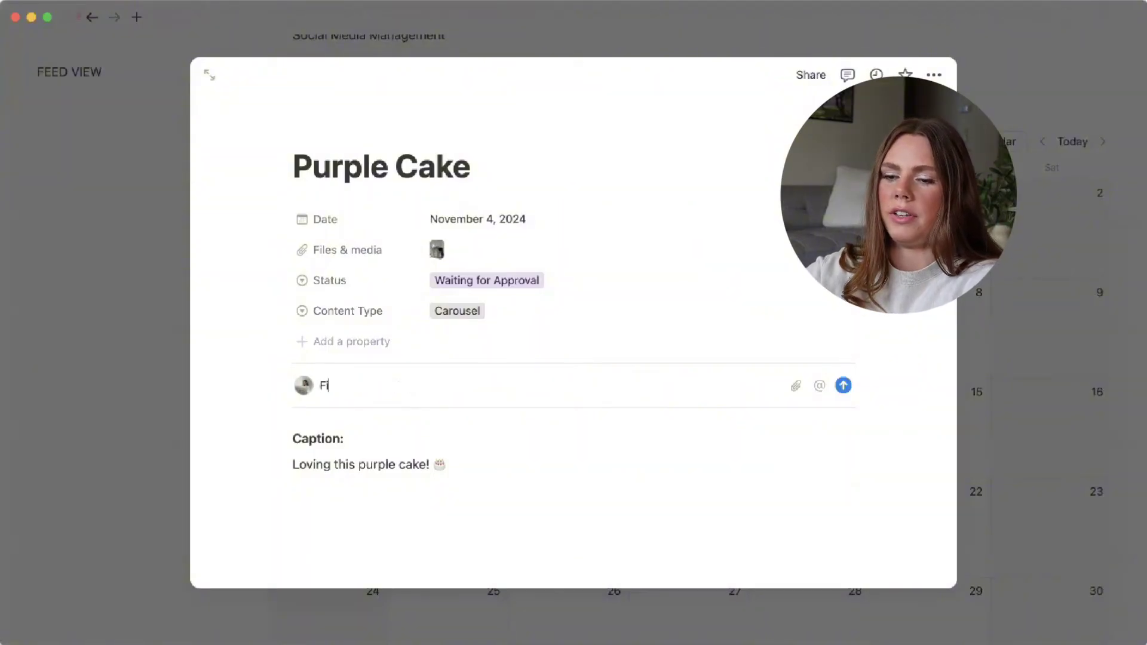
text(x this!)
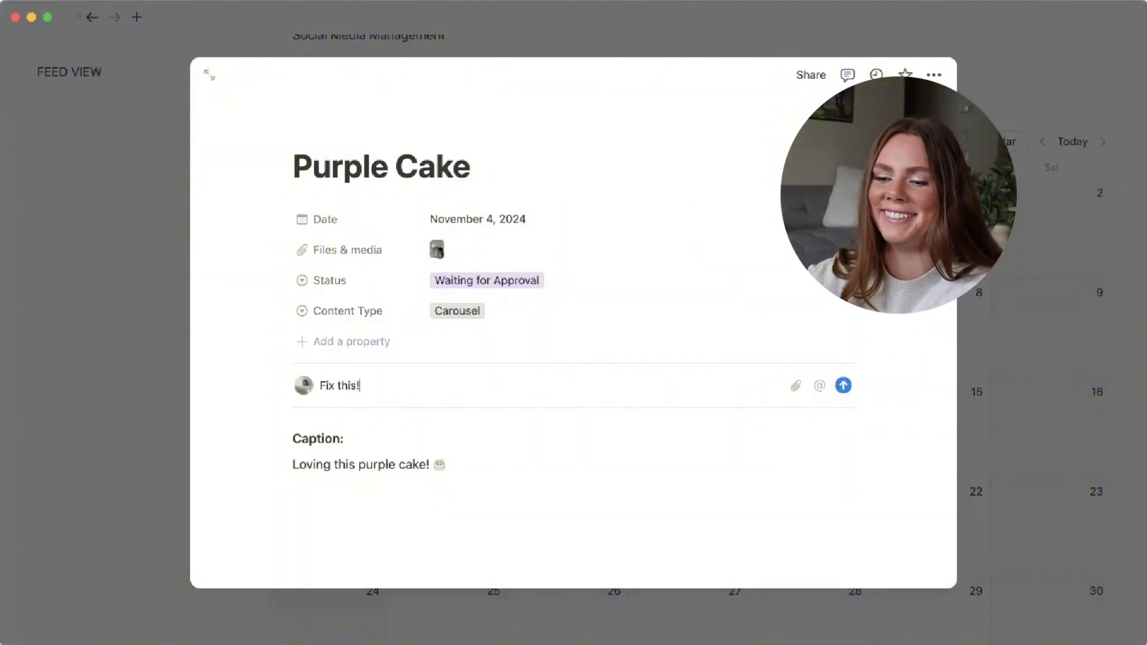
key(Return)
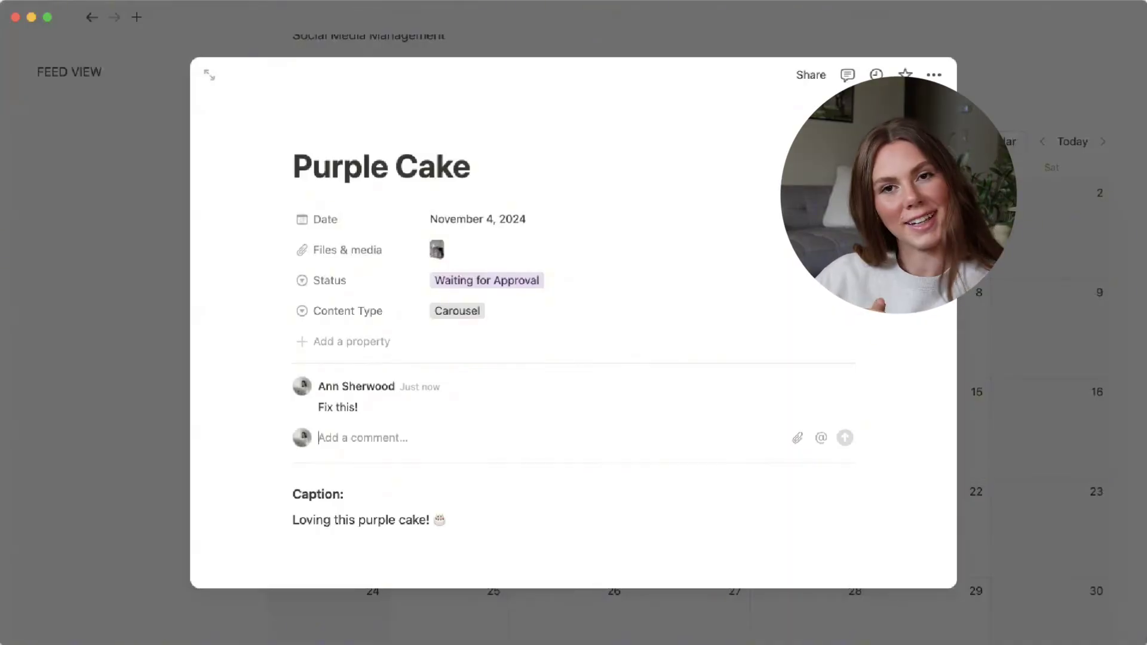
click(1038, 232)
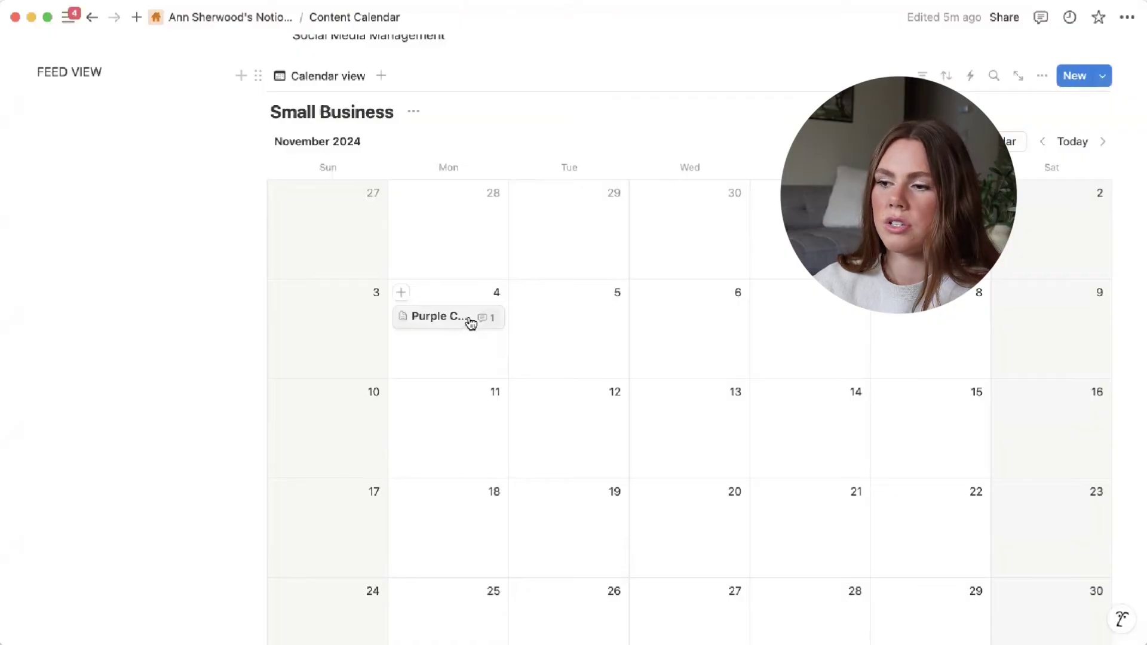
- Try showing Content Type, Date and Files & media on the calendar cards, and keep only Status shown with the name
scroll(921, 312, up, 2)
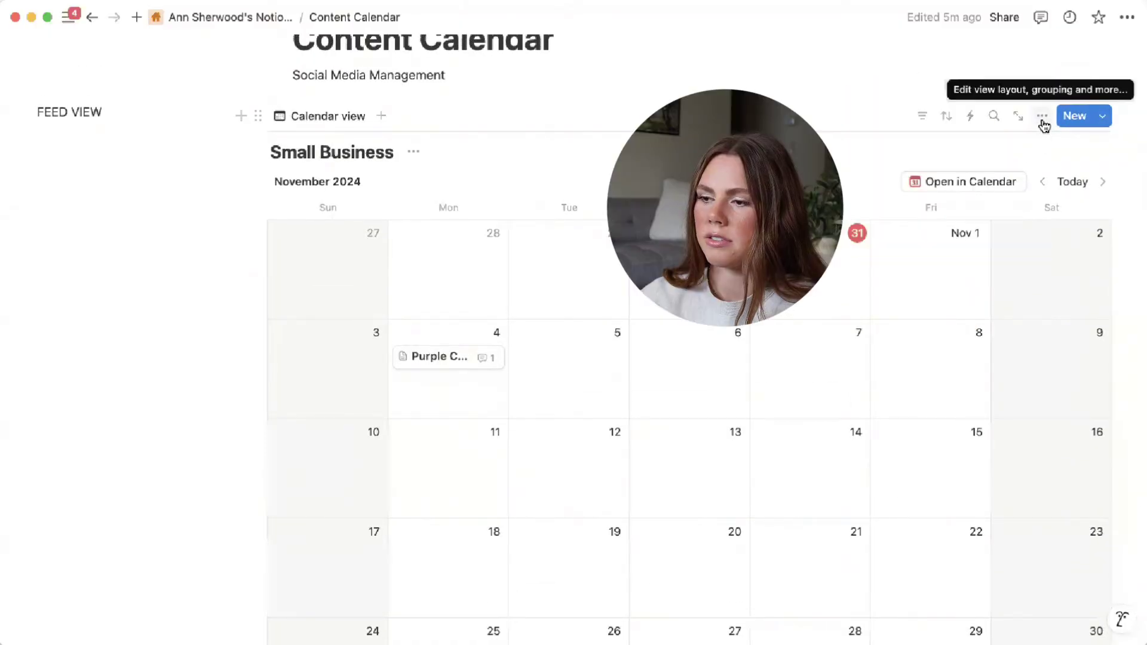
click(1042, 118)
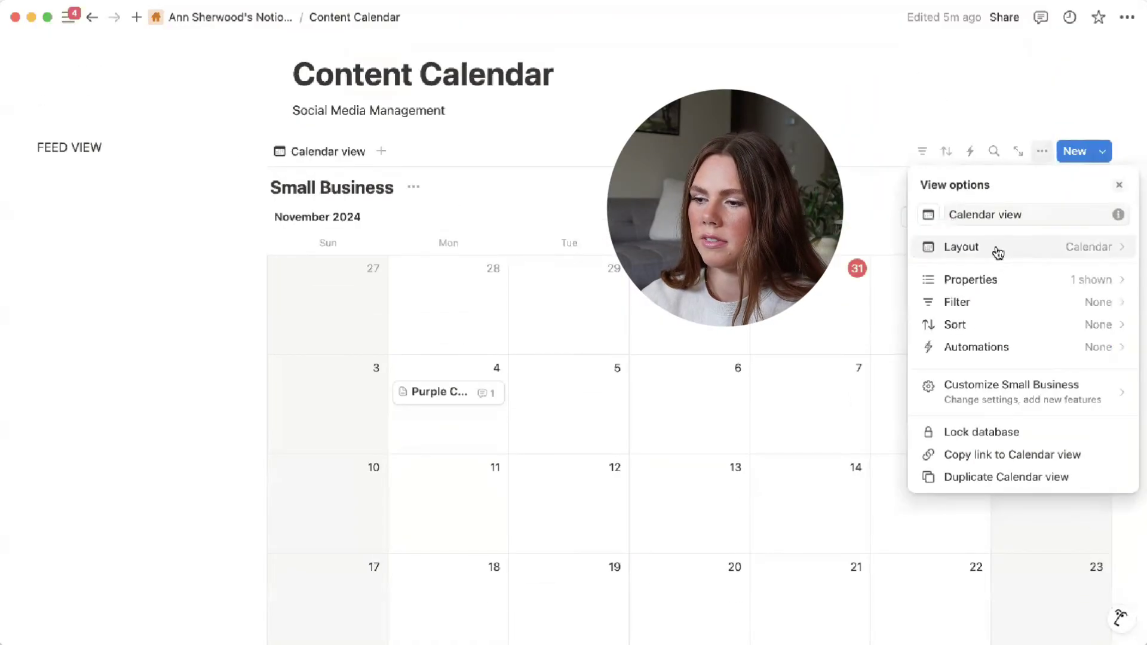
click(1013, 287)
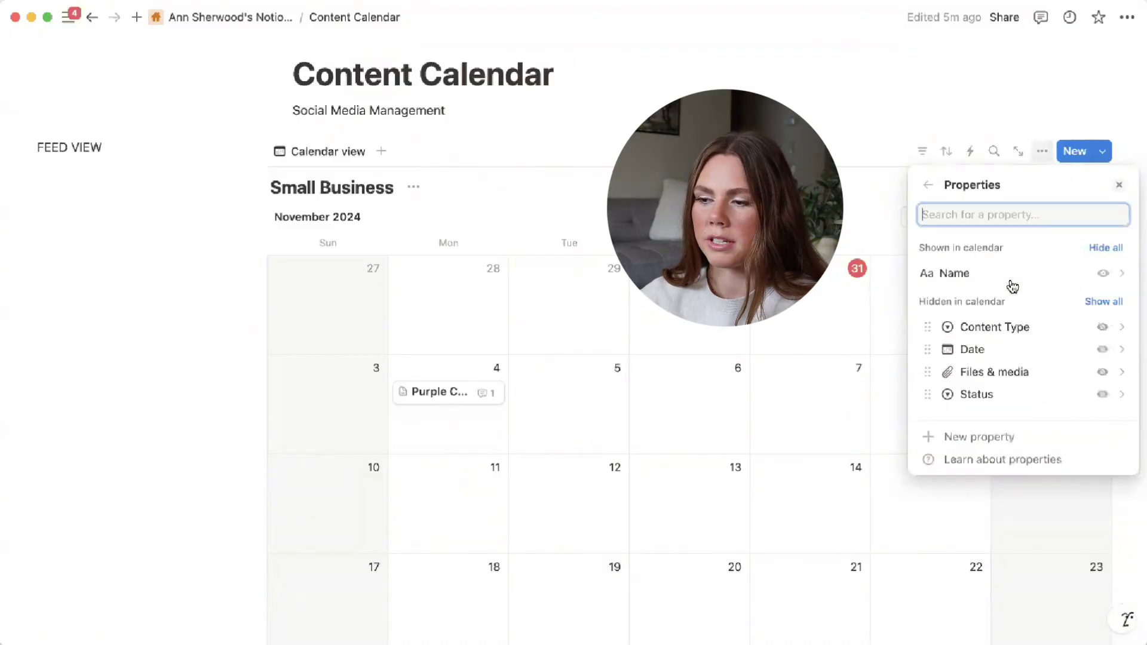
click(1102, 329)
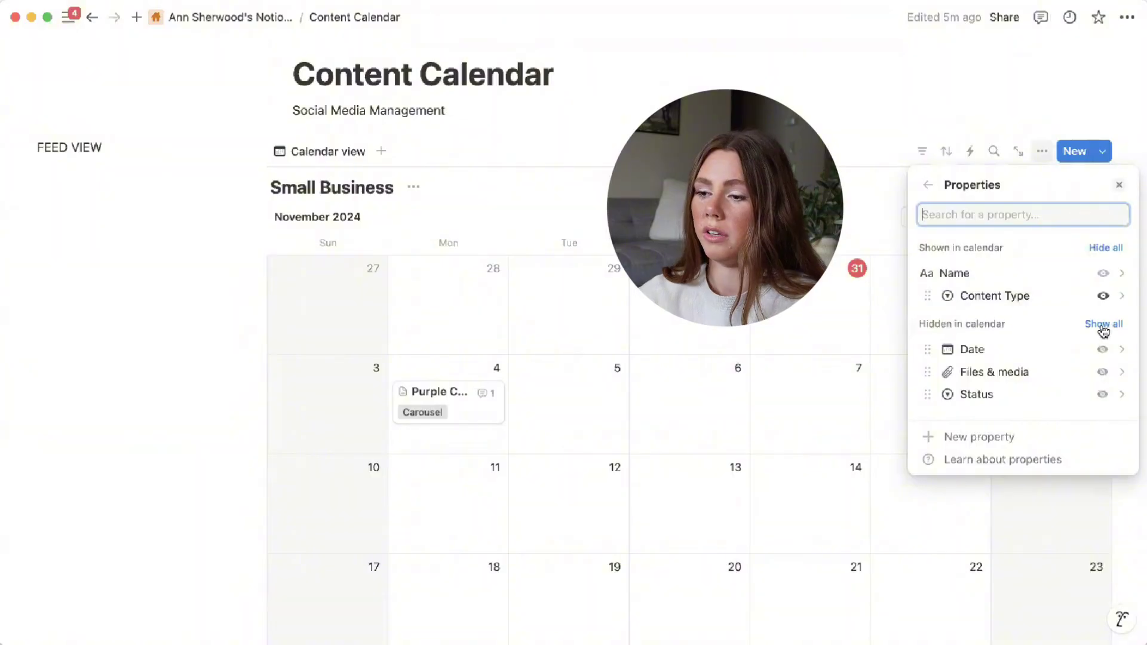
click(1102, 349)
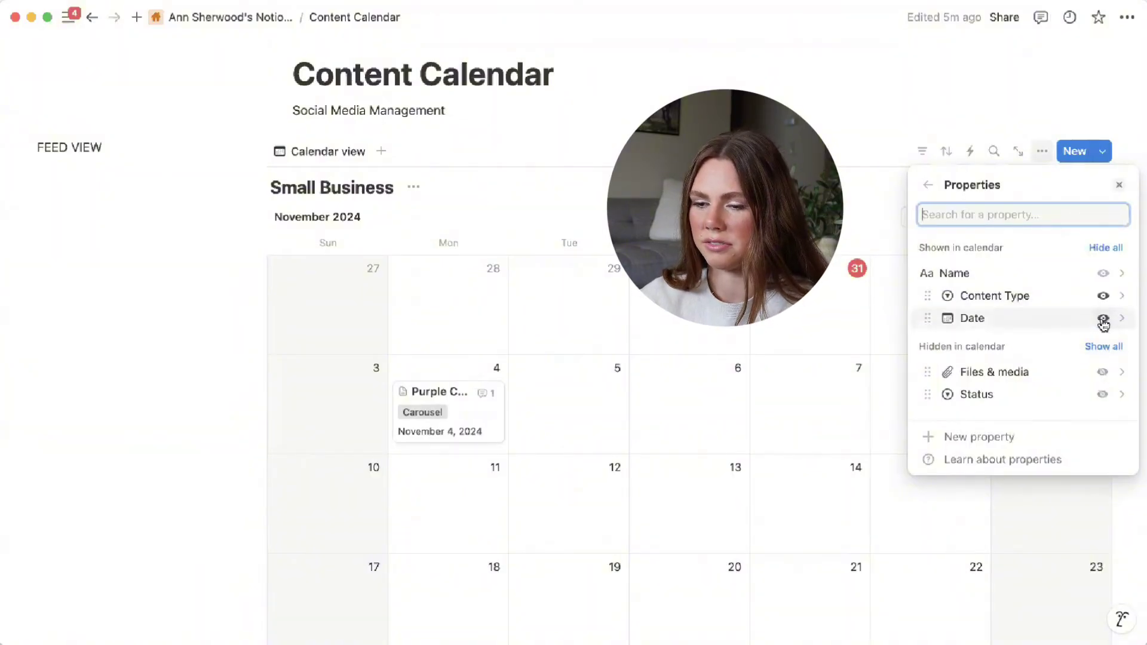
click(1102, 321)
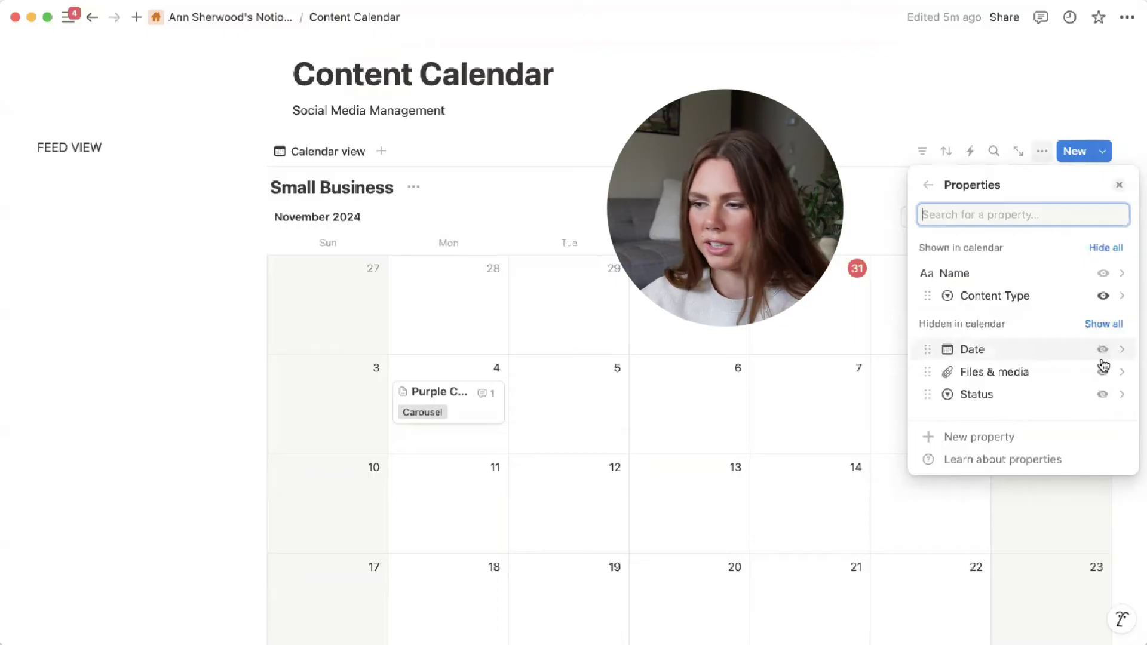
click(1102, 371)
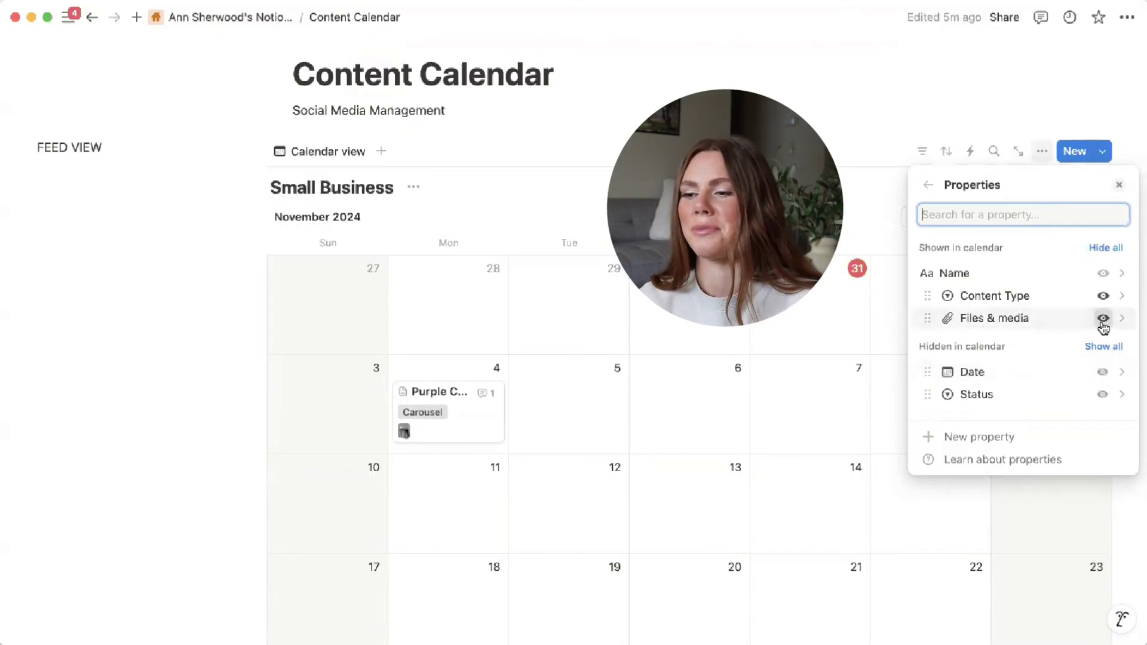
click(1102, 318)
click(1102, 394)
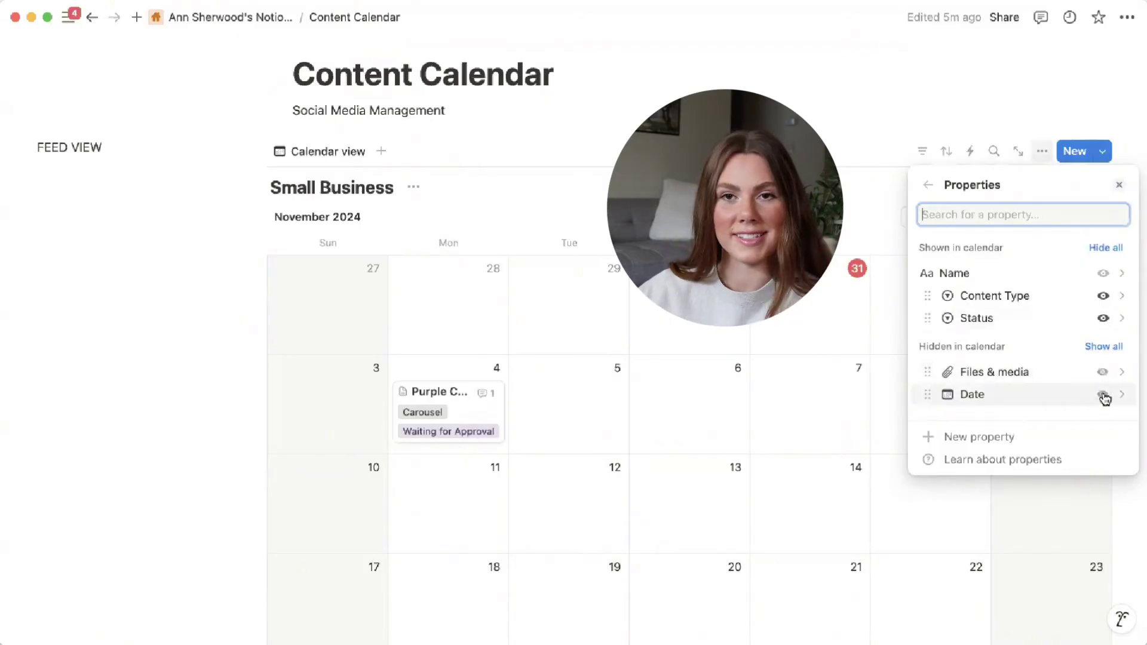
click(1102, 296)
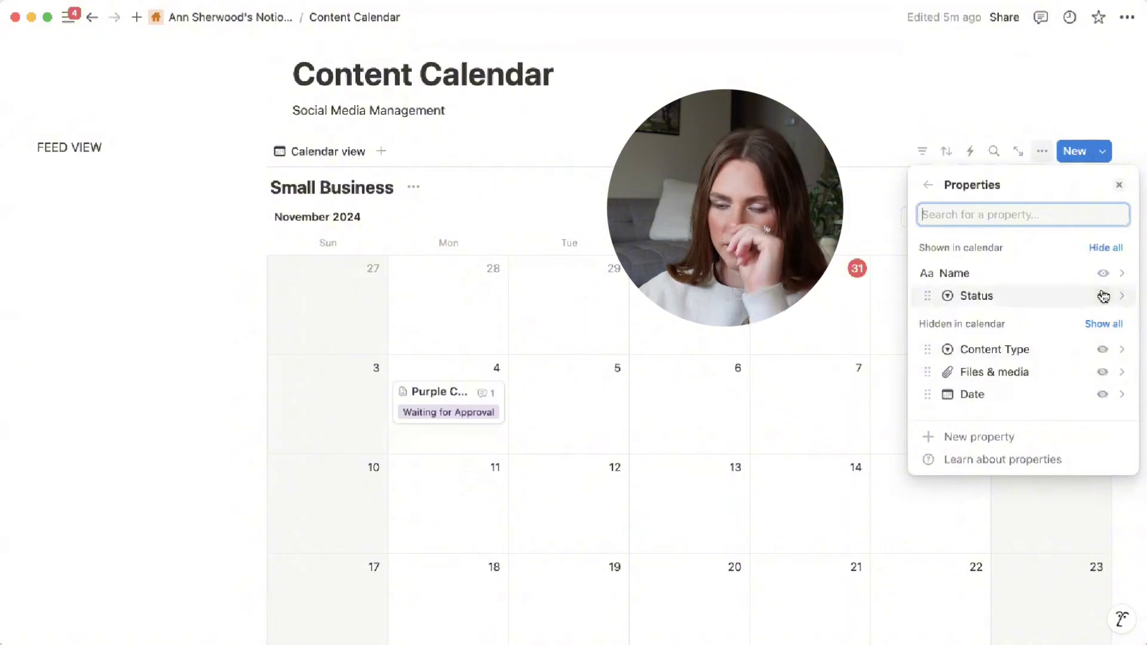
- Add a multi-select property named Platforms to the Purple Cake item
click(452, 459)
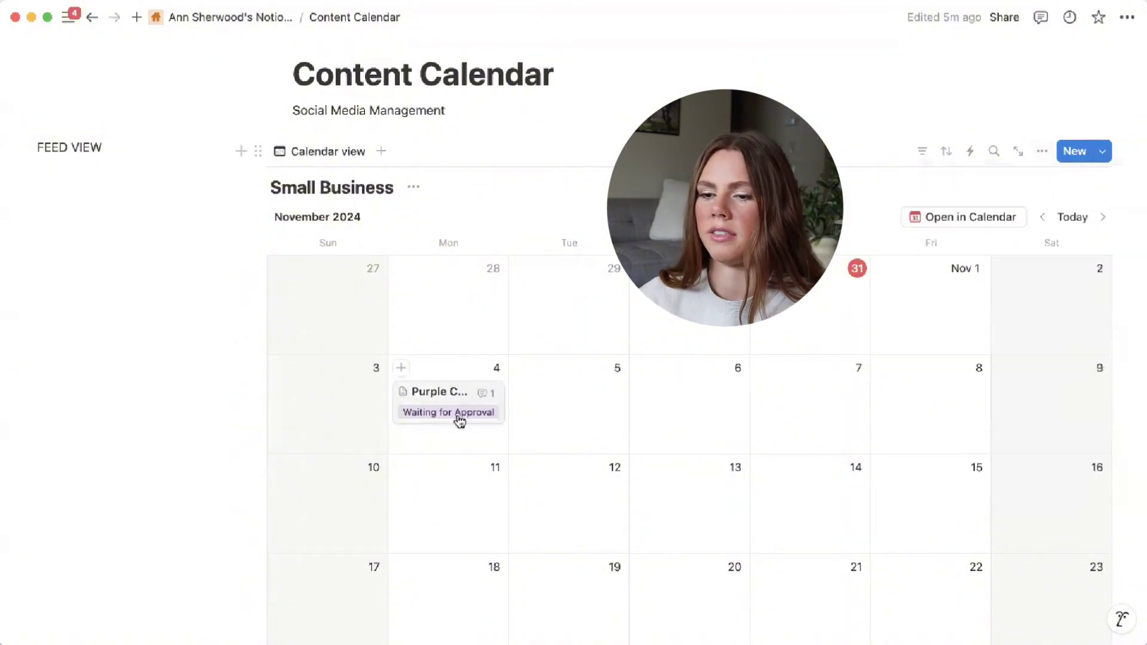
click(459, 415)
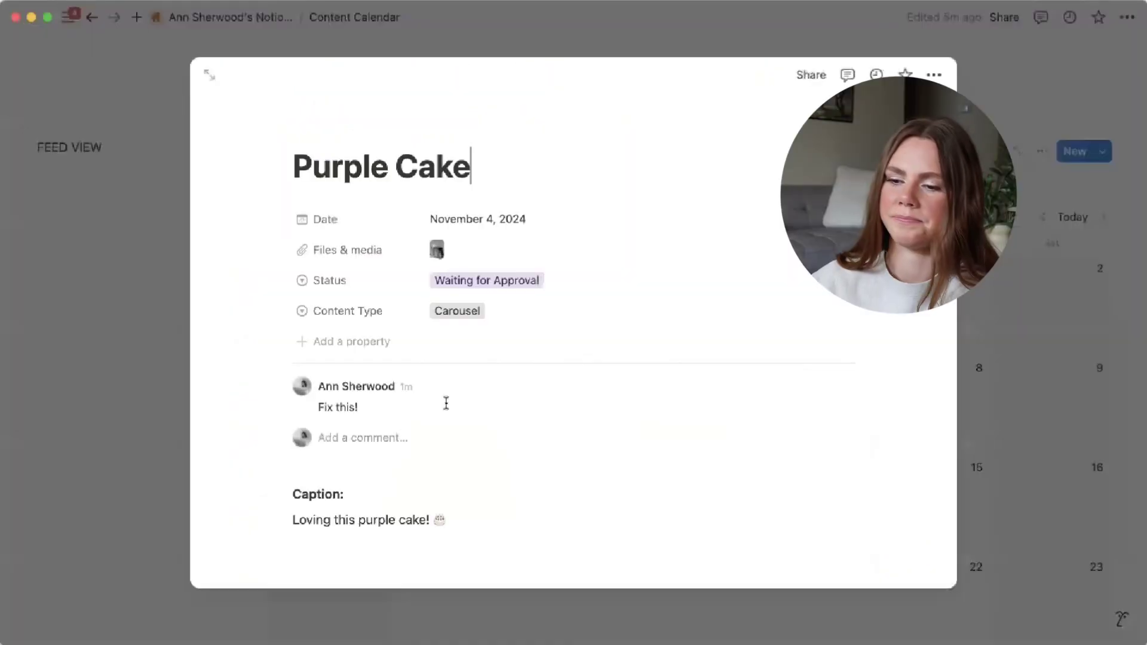
click(339, 351)
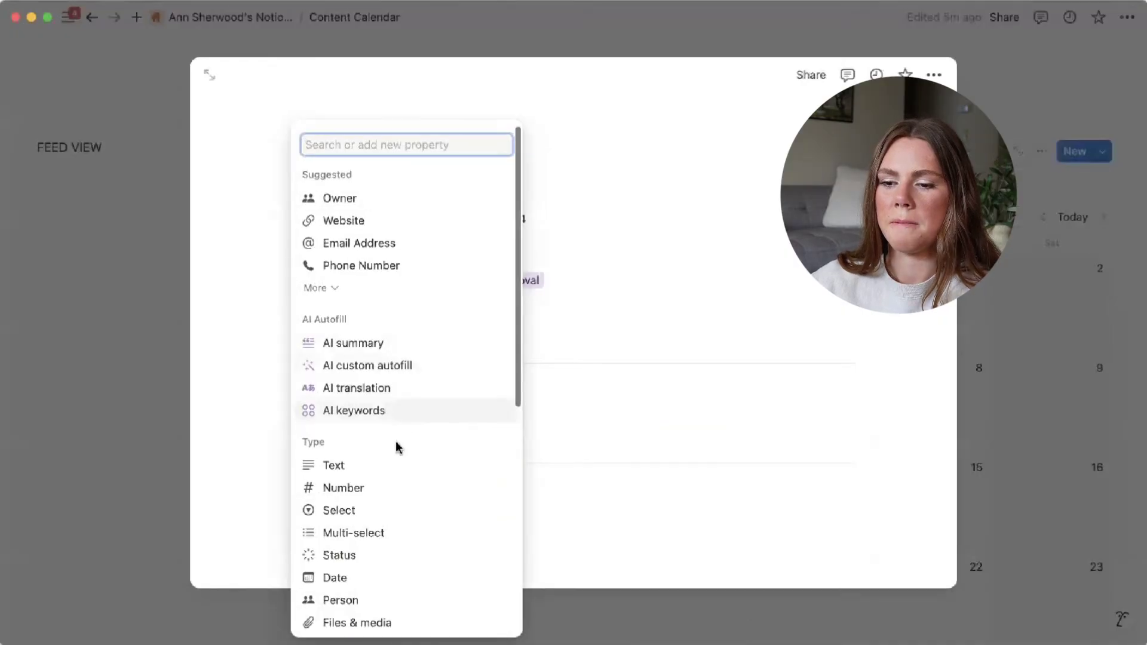
scroll(397, 460, down, 1)
click(397, 476)
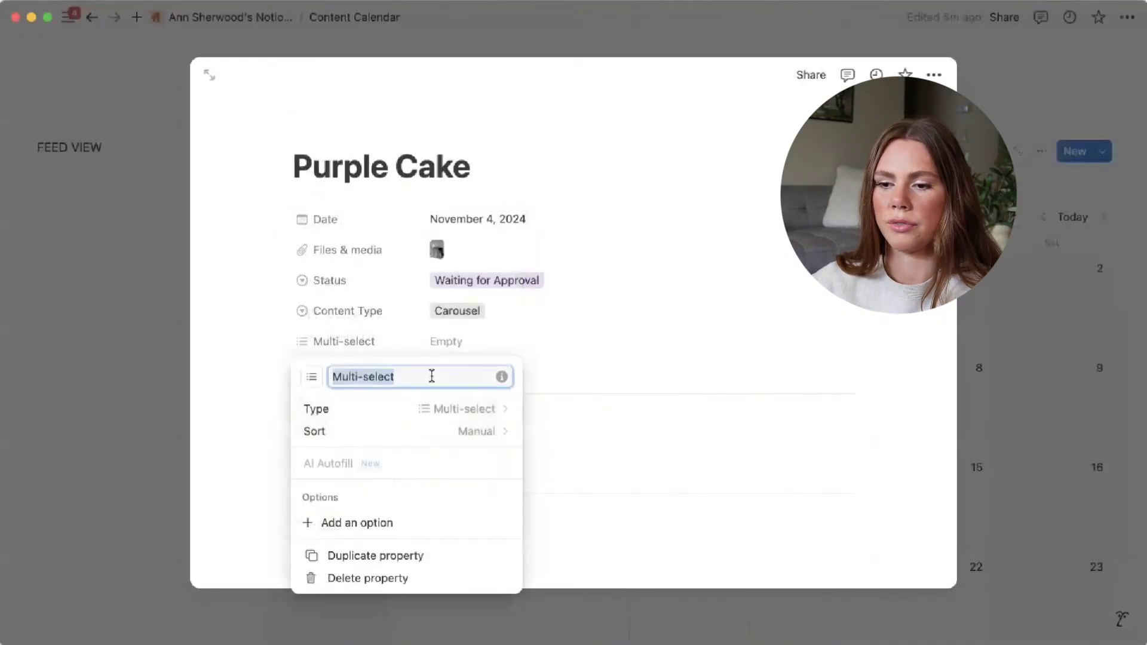
text(Pla)
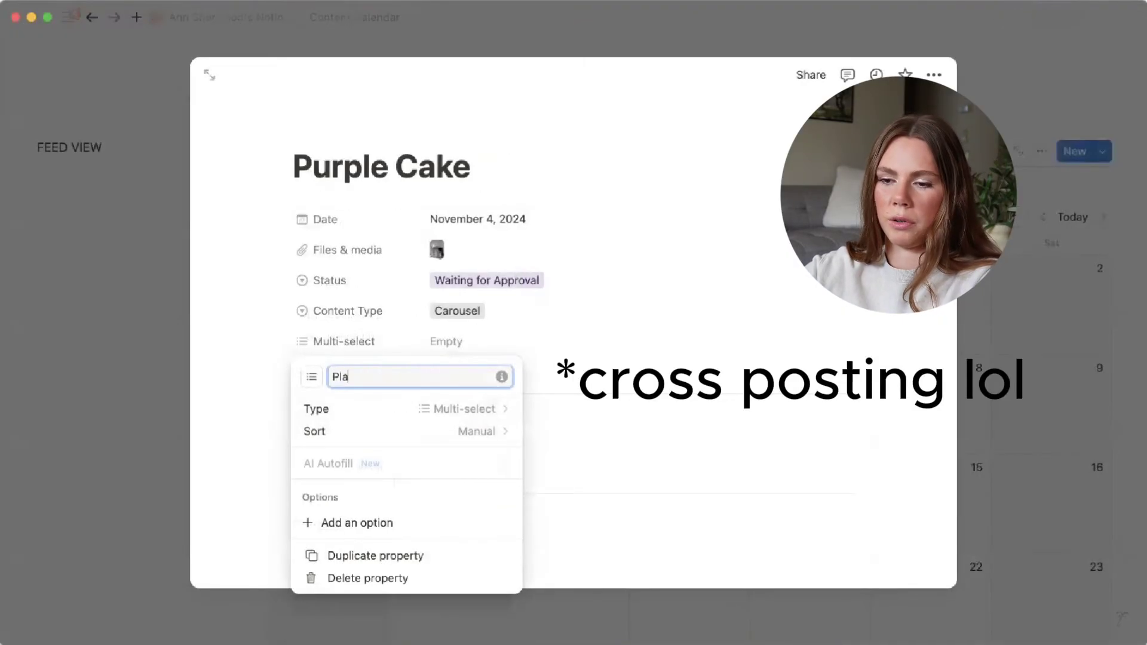
text(tforms)
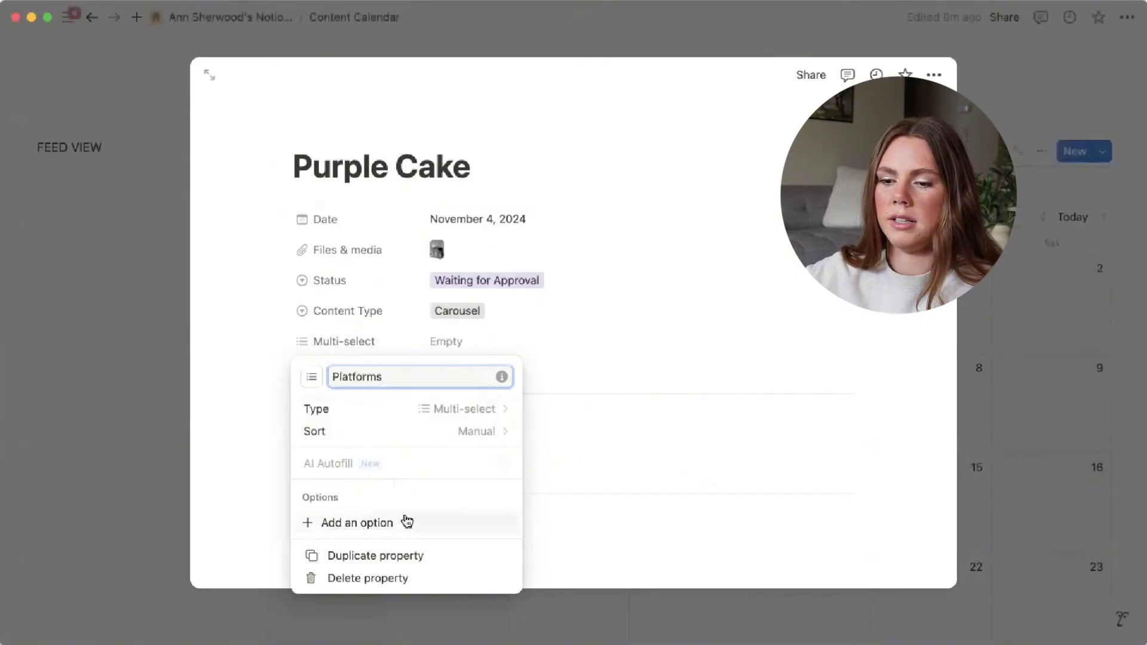
- Add the options TikTok, Instagram and Pinterst to the Platforms property
click(404, 522)
text(TikTok)
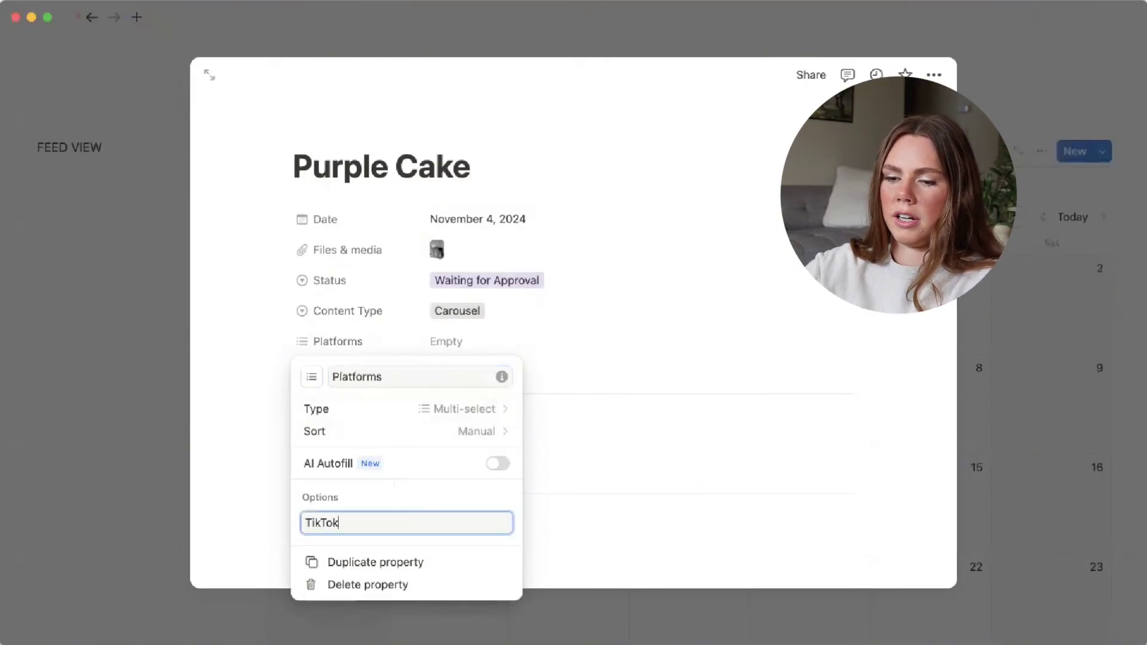
key(Return)
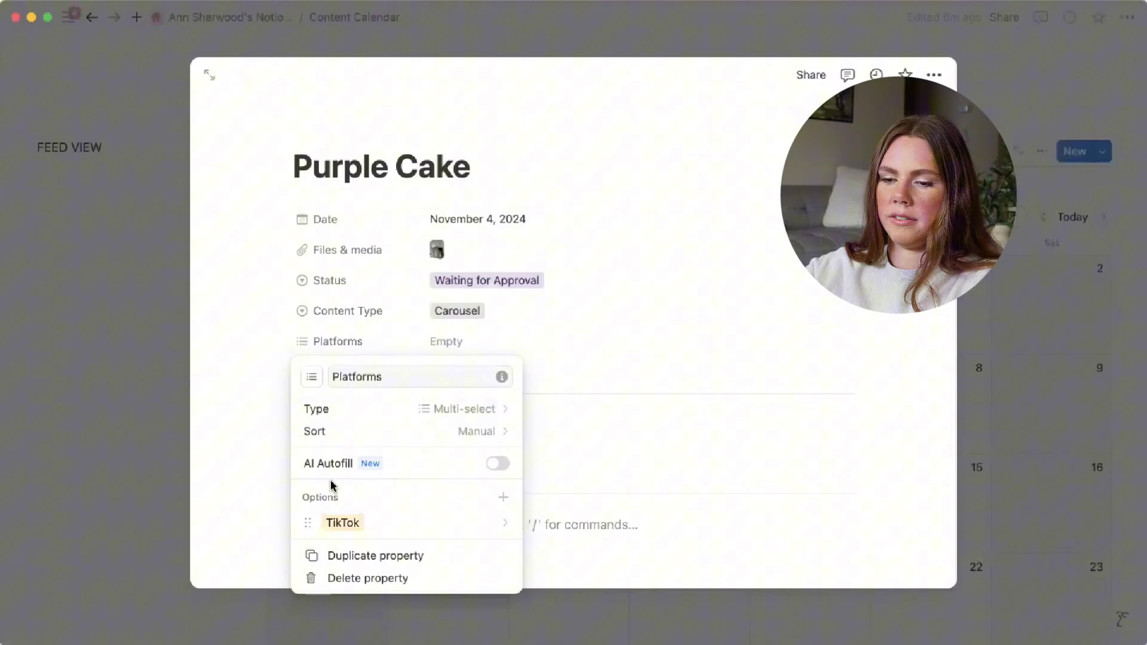
click(503, 498)
text(Instag)
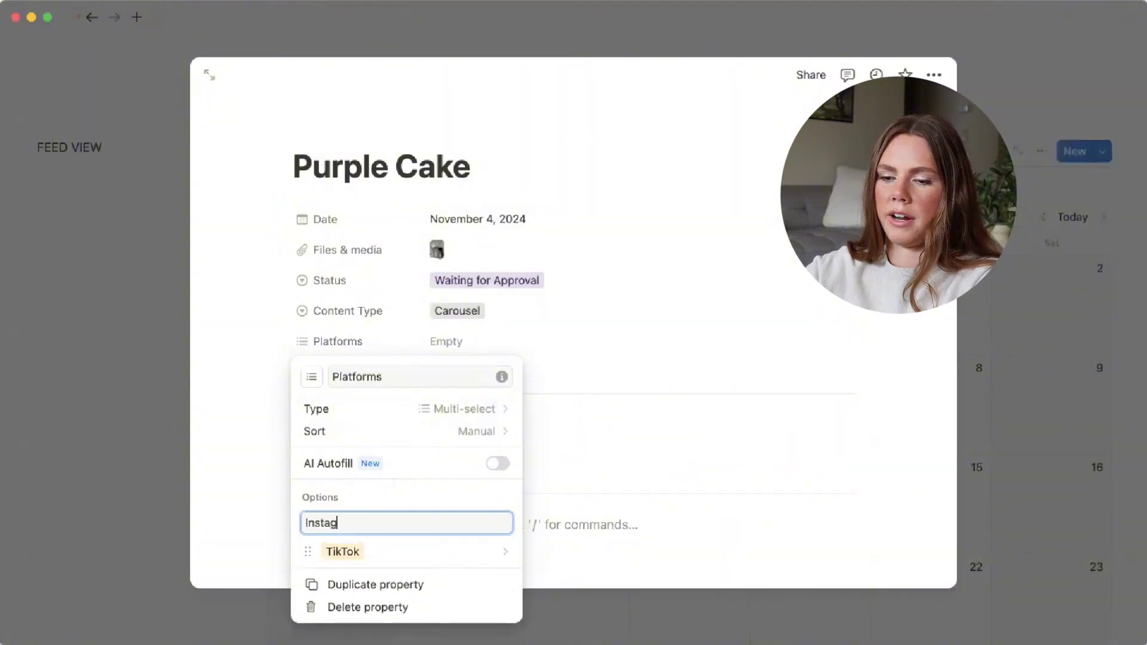
text(ram)
key(Return)
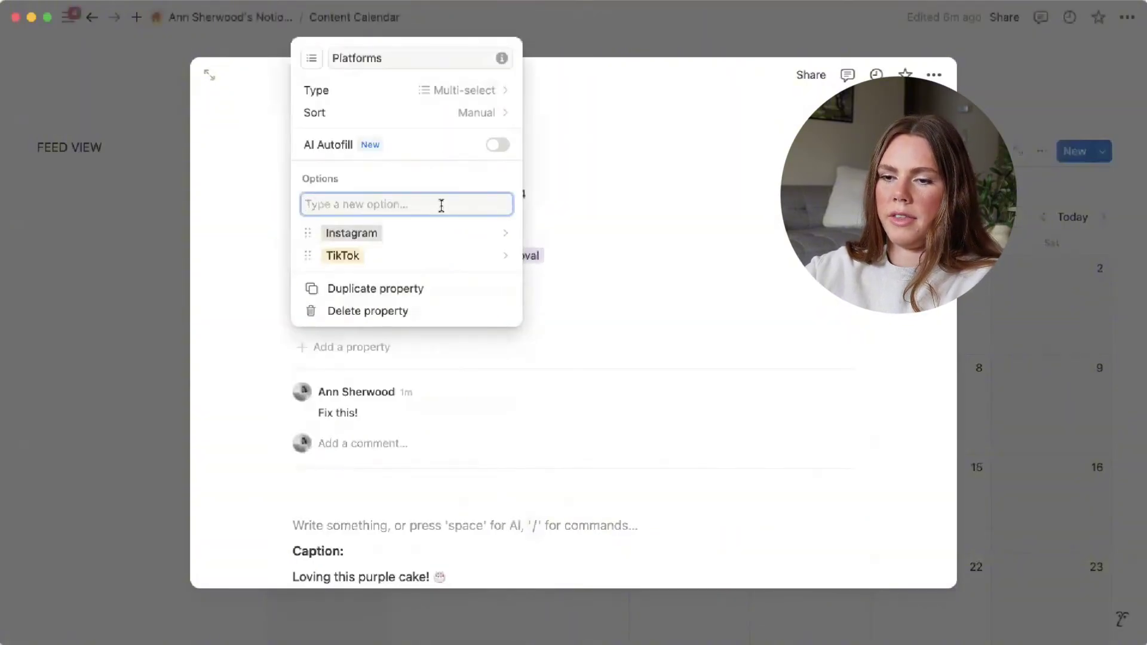
text(Pinterst)
key(Return)
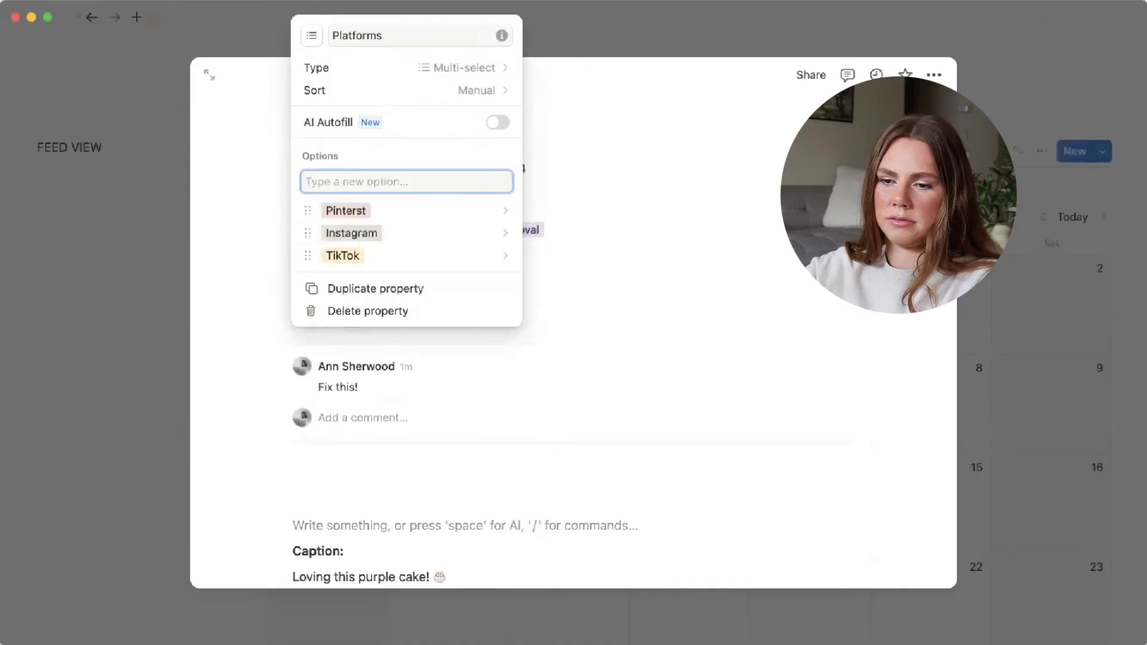
- Correct the spelling of the misspelled Platforms option to Pinterest and finish editing the property
click(425, 212)
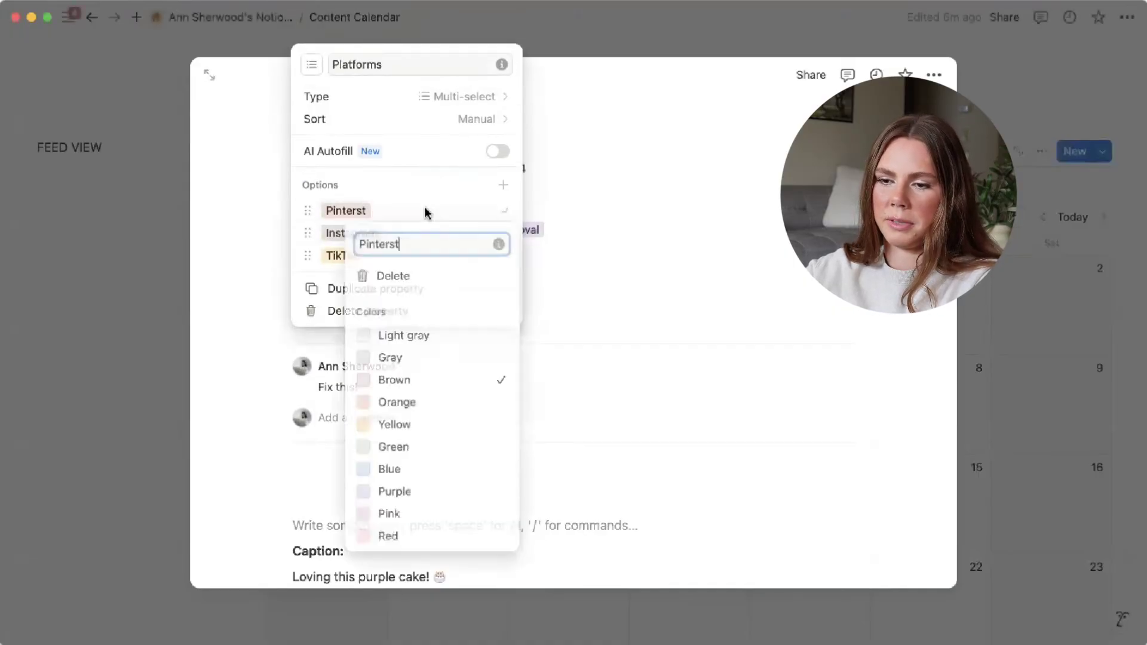
double_click(422, 246)
text(Pint)
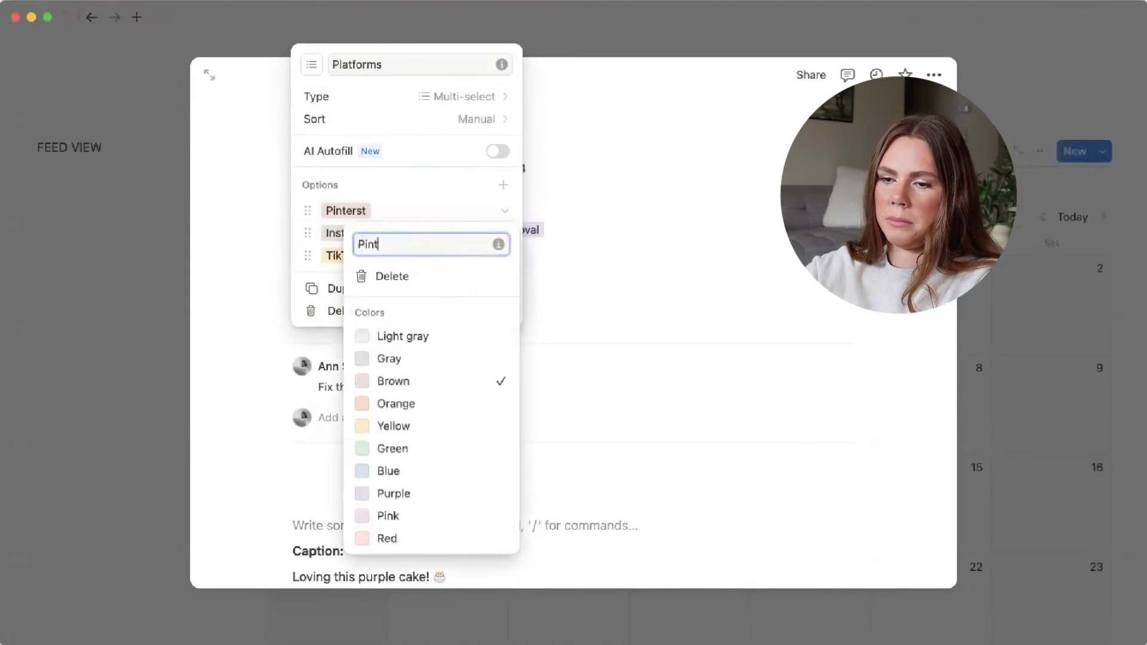
text(erest)
key(Return)
click(642, 322)
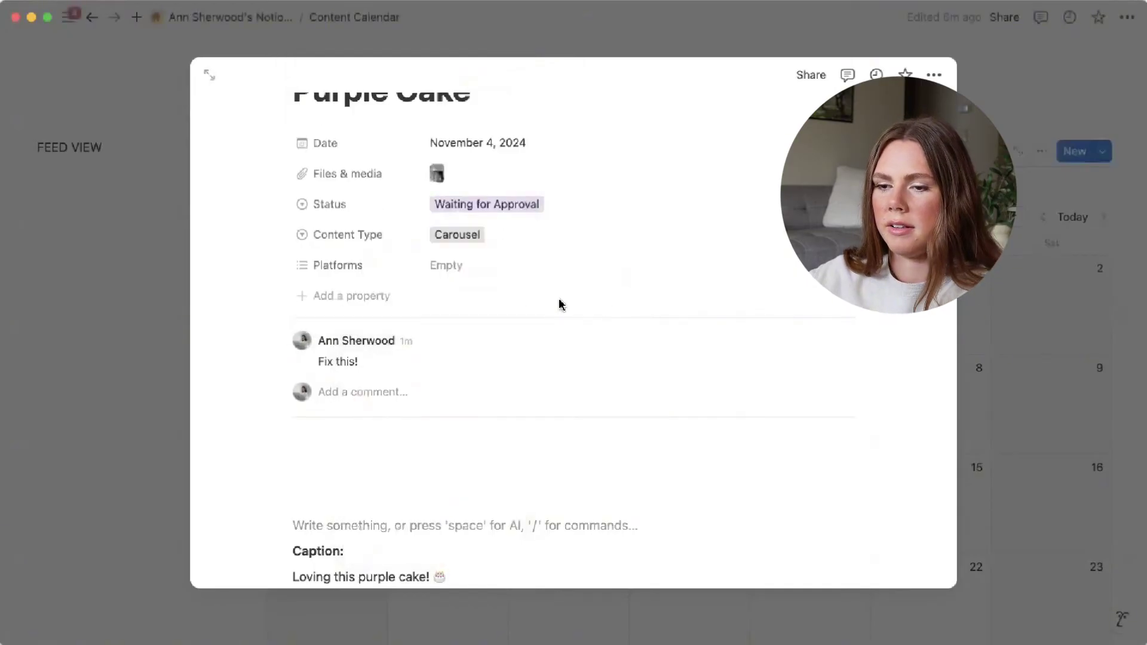
- Set the Purple Cake item's Platforms to Pinterest and TikTok, and return to the calendar
click(487, 275)
click(500, 320)
click(501, 342)
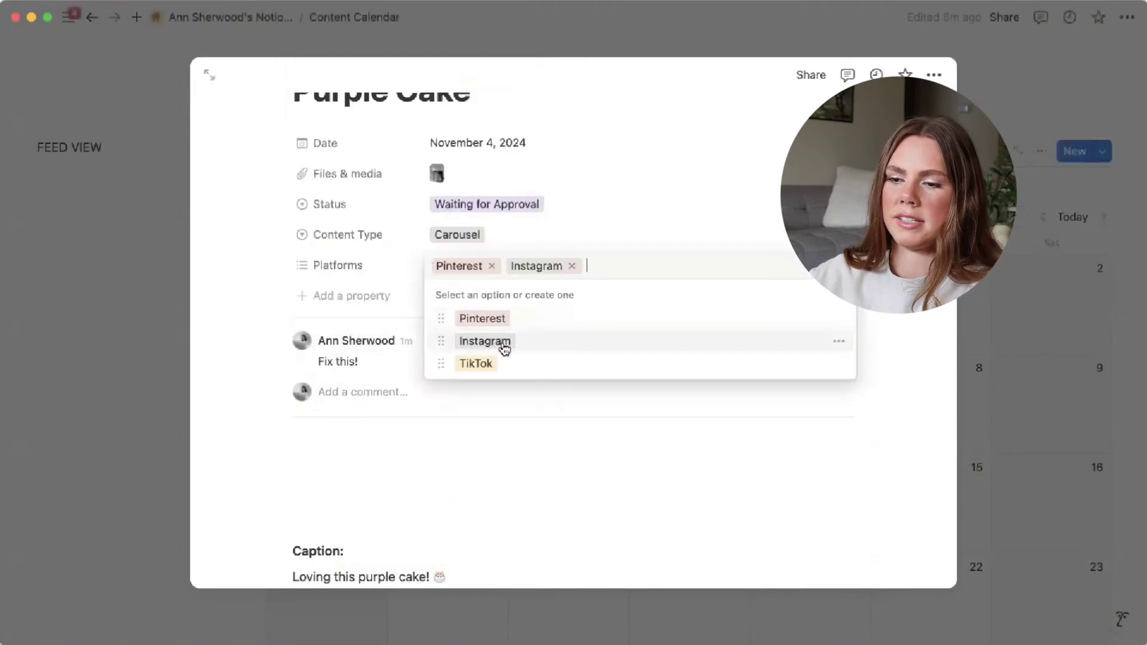
click(488, 368)
click(571, 266)
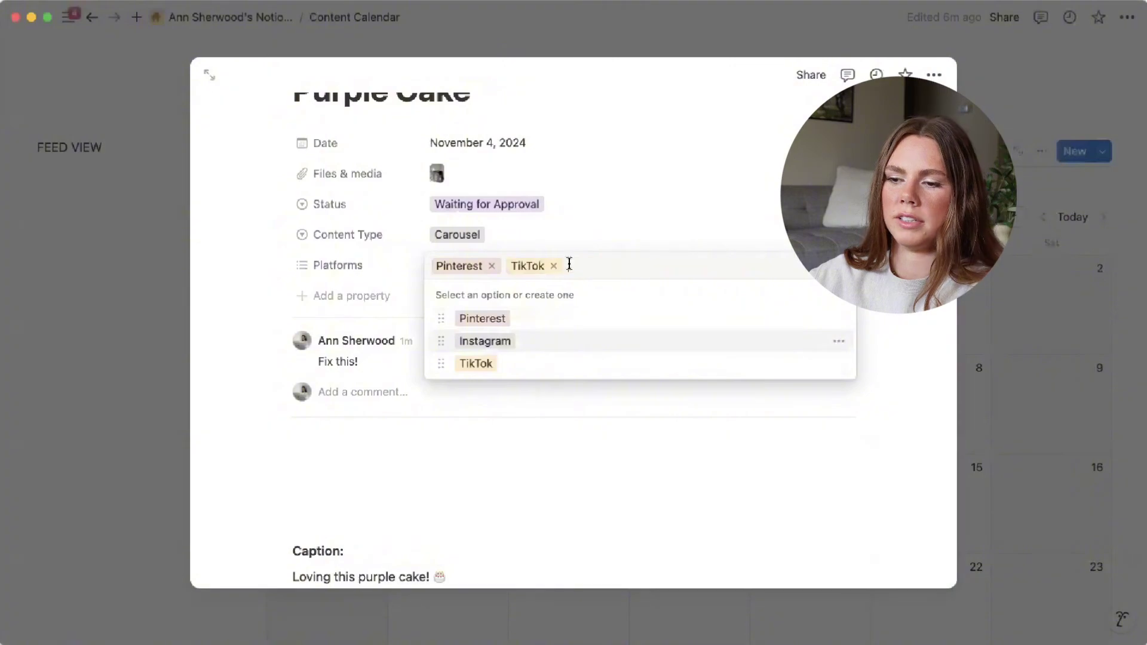
click(878, 440)
click(1062, 413)
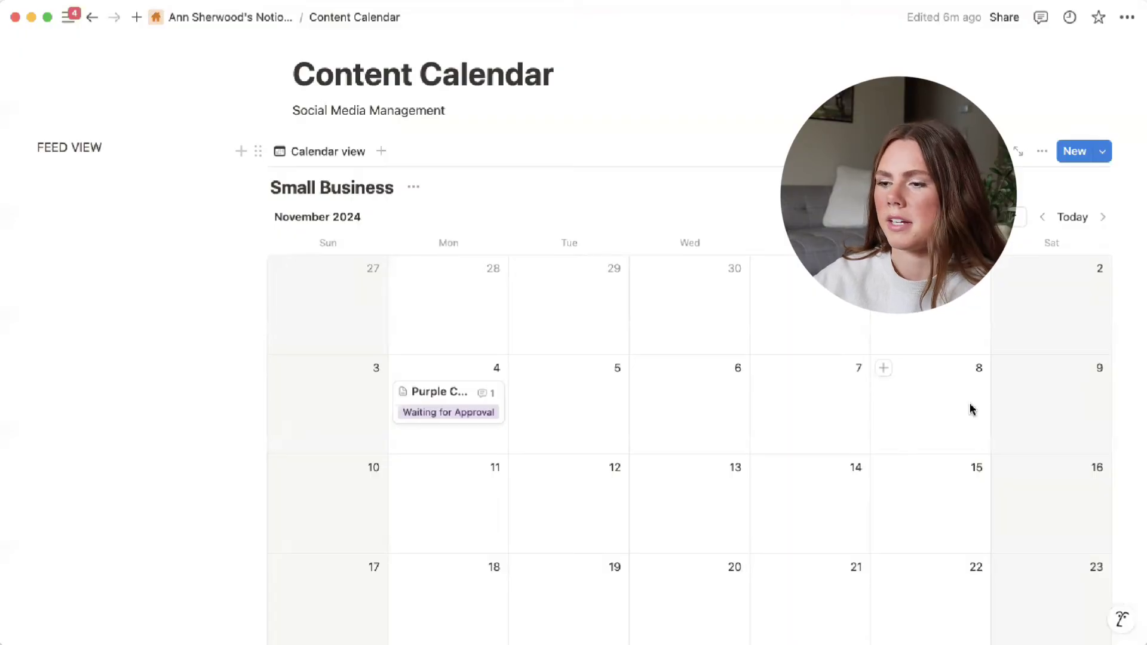
- Try showing Platforms on the calendar cards, and hide it again
click(1042, 151)
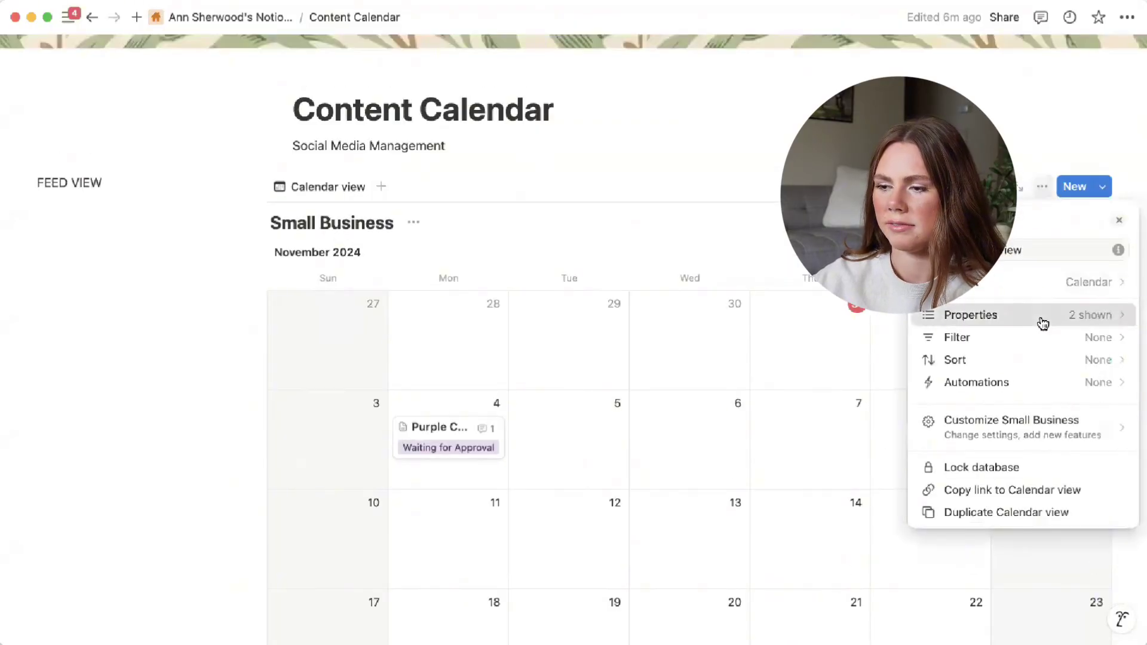
click(1043, 322)
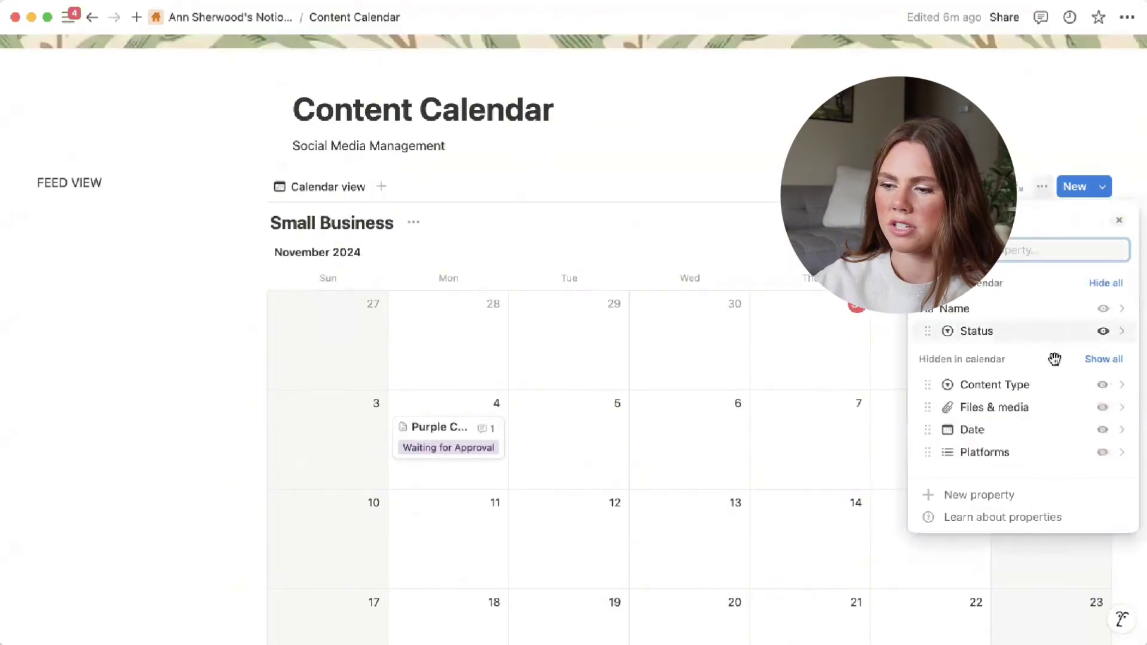
click(1102, 452)
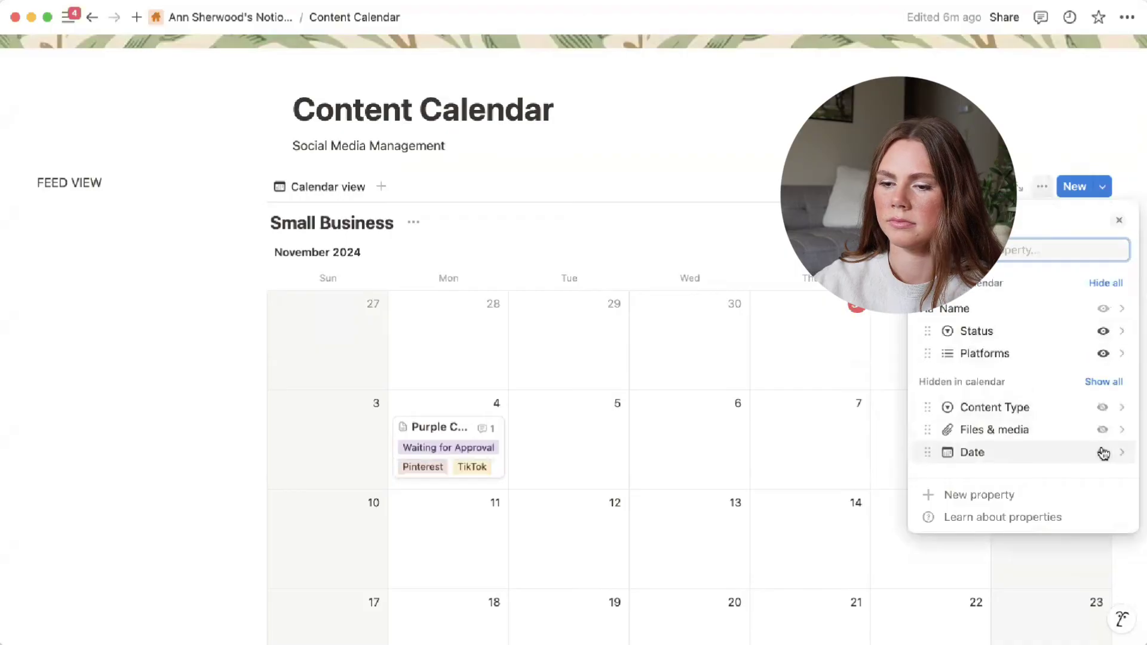
click(1102, 355)
click(848, 321)
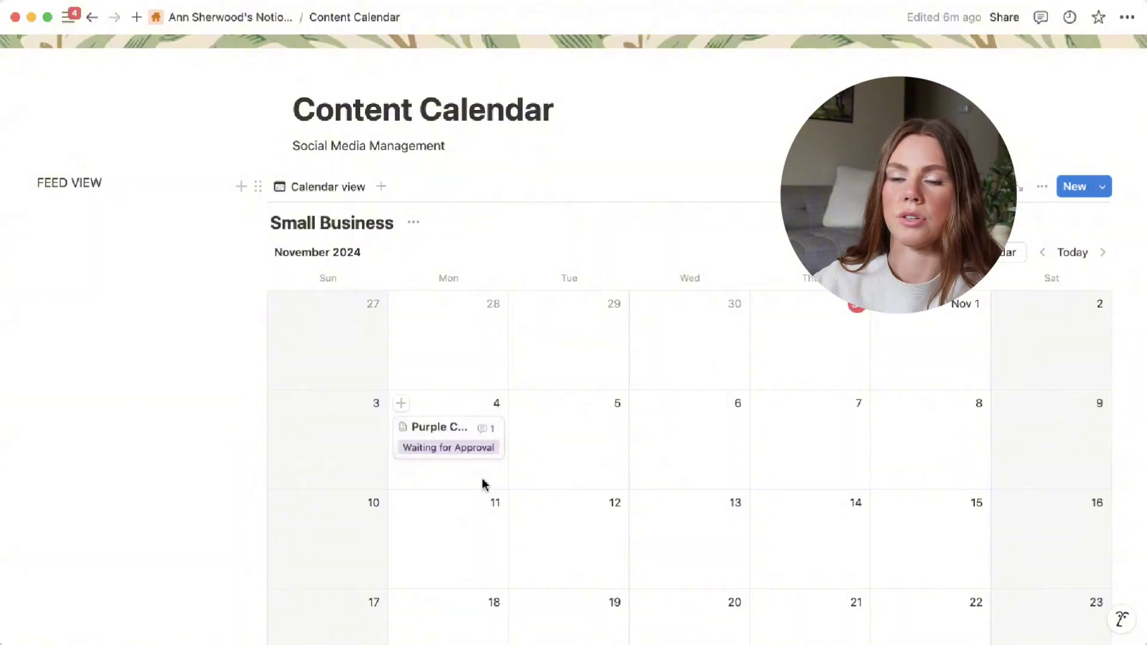
- Set the Purple Cake item's Status to Approved and return to the calendar
click(440, 440)
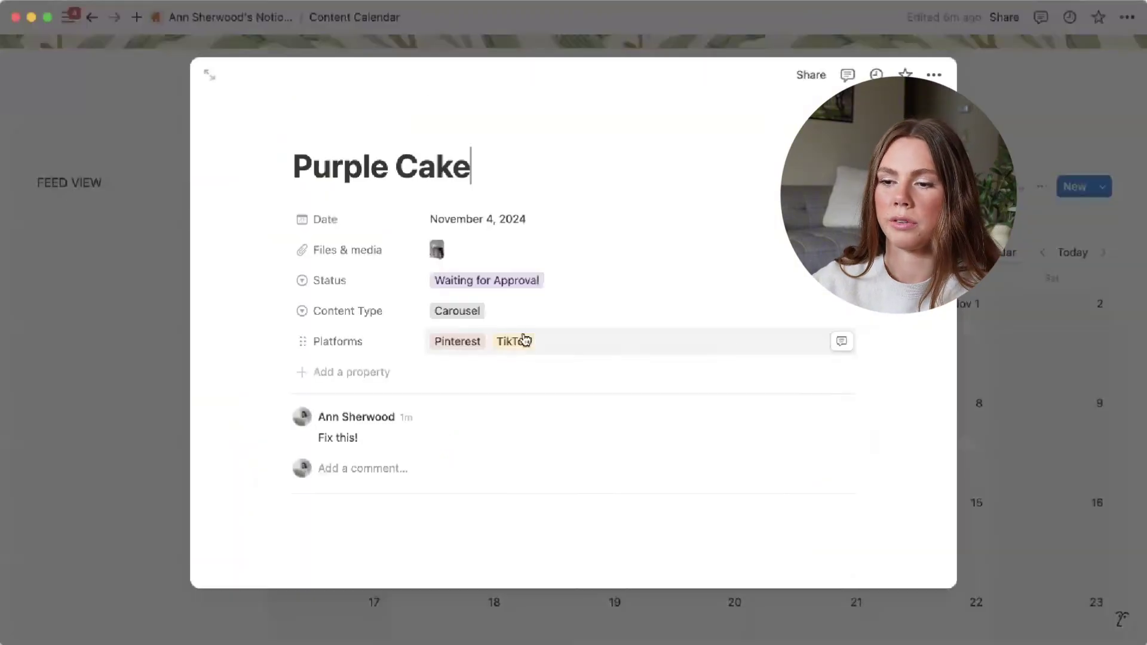
click(527, 286)
click(536, 359)
click(1023, 437)
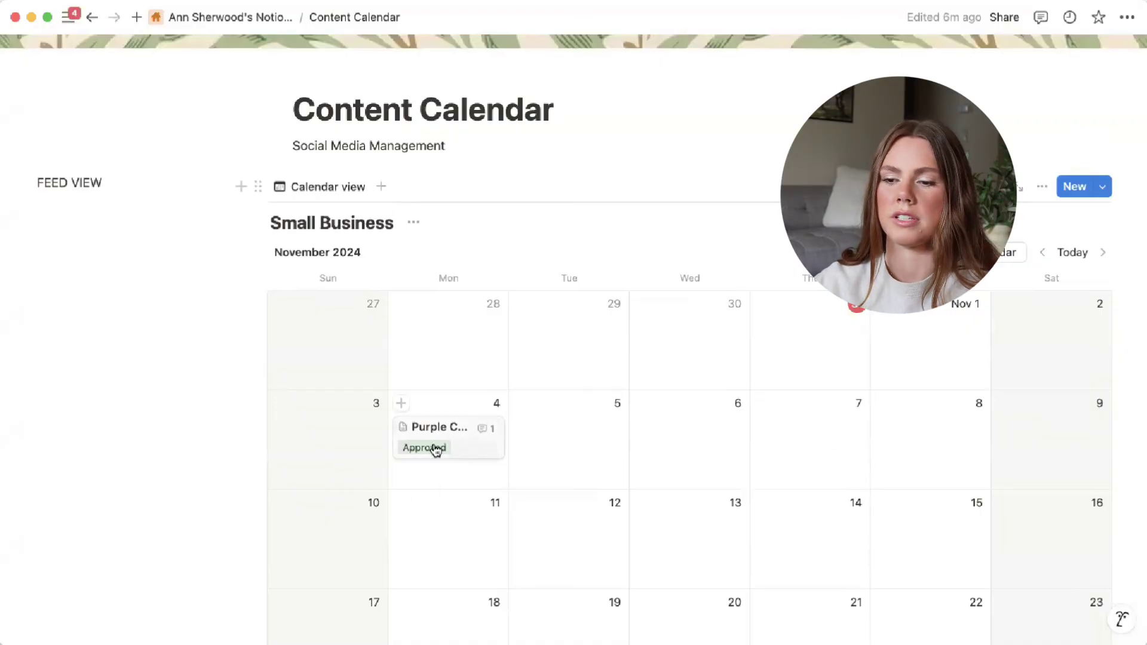
- Set the Purple Cake item's Status to Revision Needed and return to the calendar
click(445, 441)
click(499, 280)
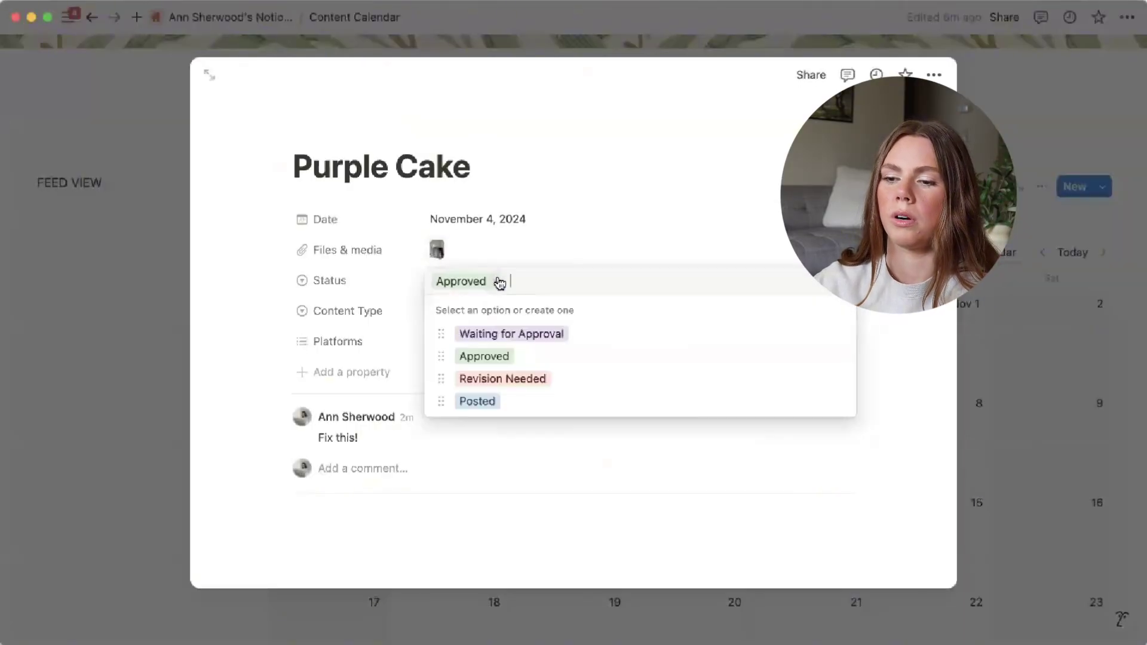
click(494, 384)
click(1041, 476)
click(1042, 476)
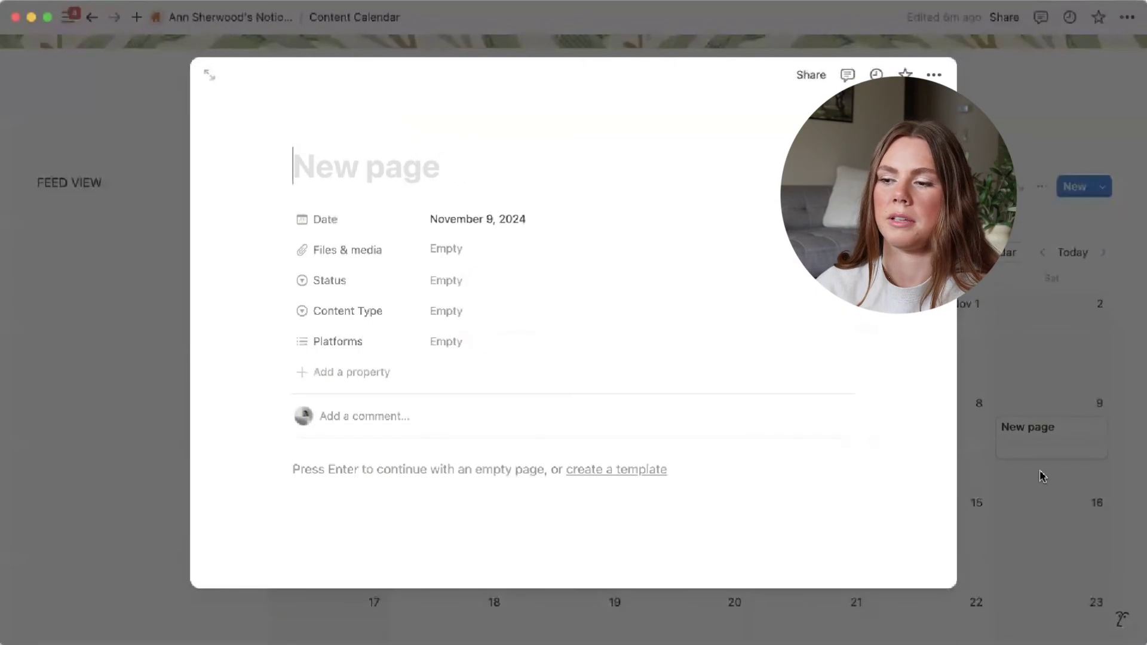
click(1041, 469)
- Delete the empty new page on November 9 from the calendar
click(1032, 441)
click(1034, 442)
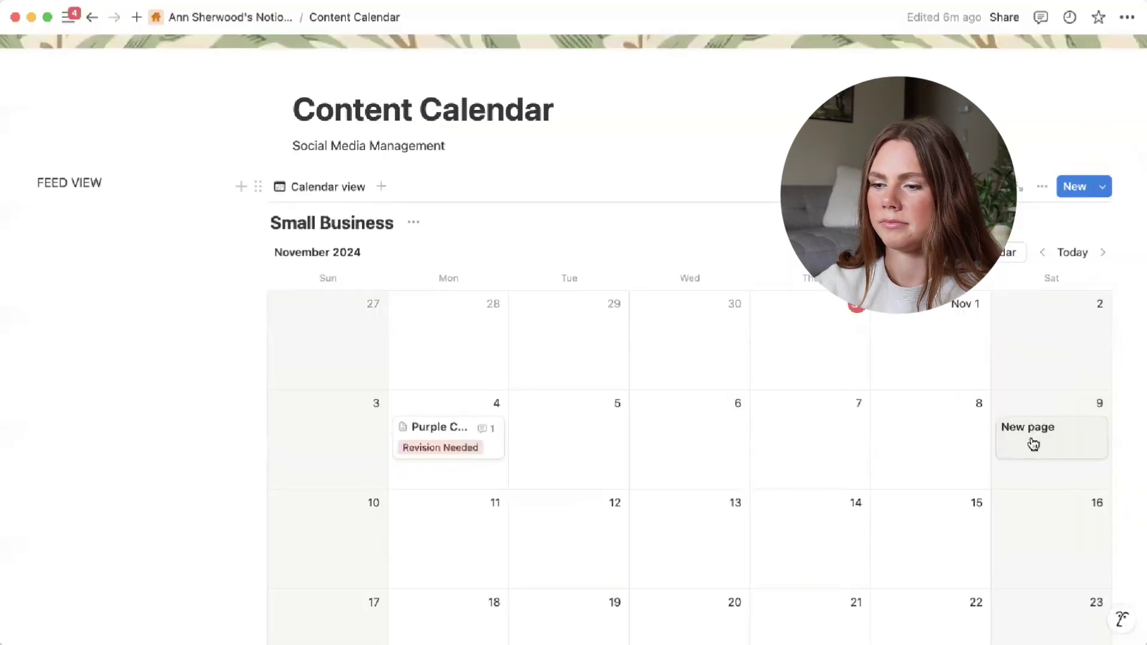
right_click(1034, 442)
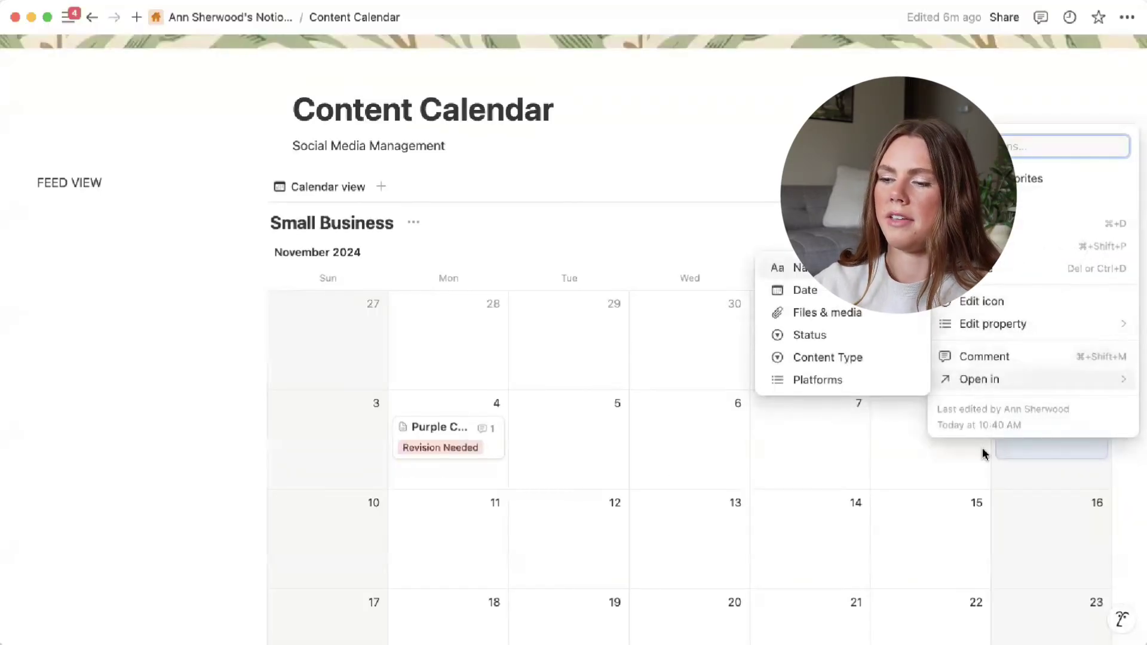
click(973, 504)
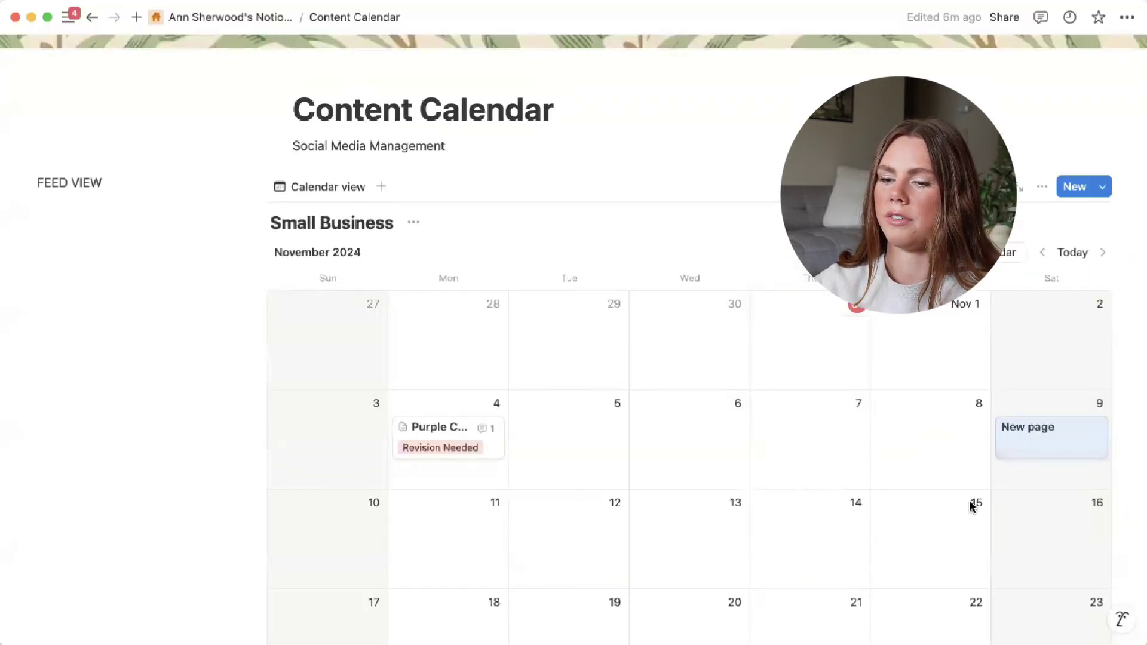
right_click(1041, 449)
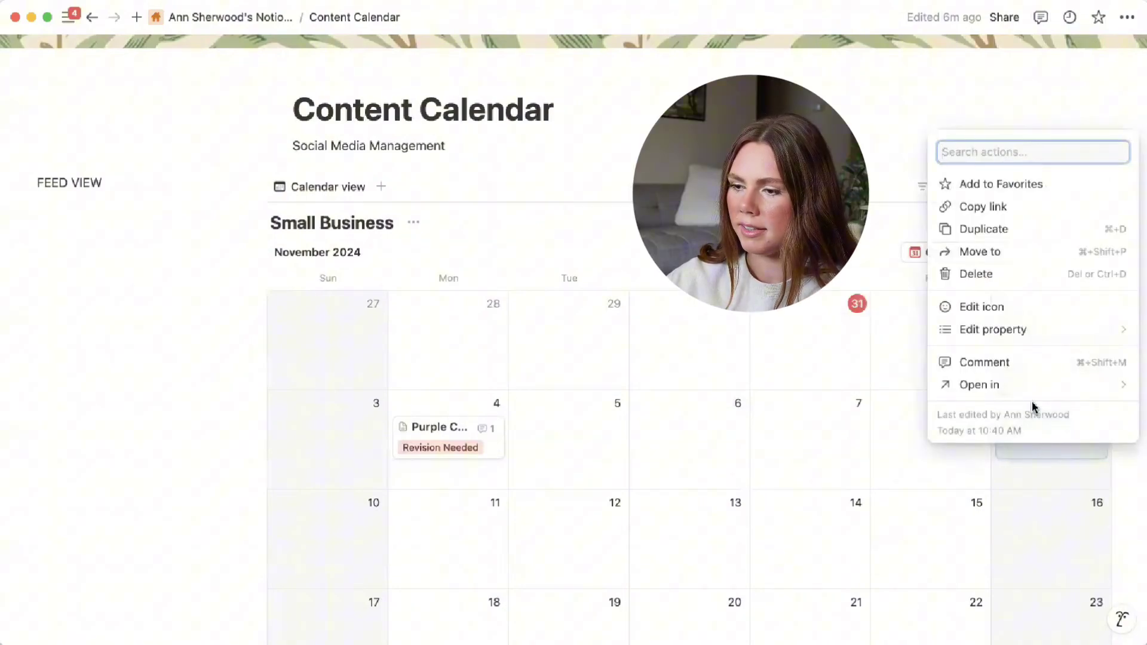
click(1022, 274)
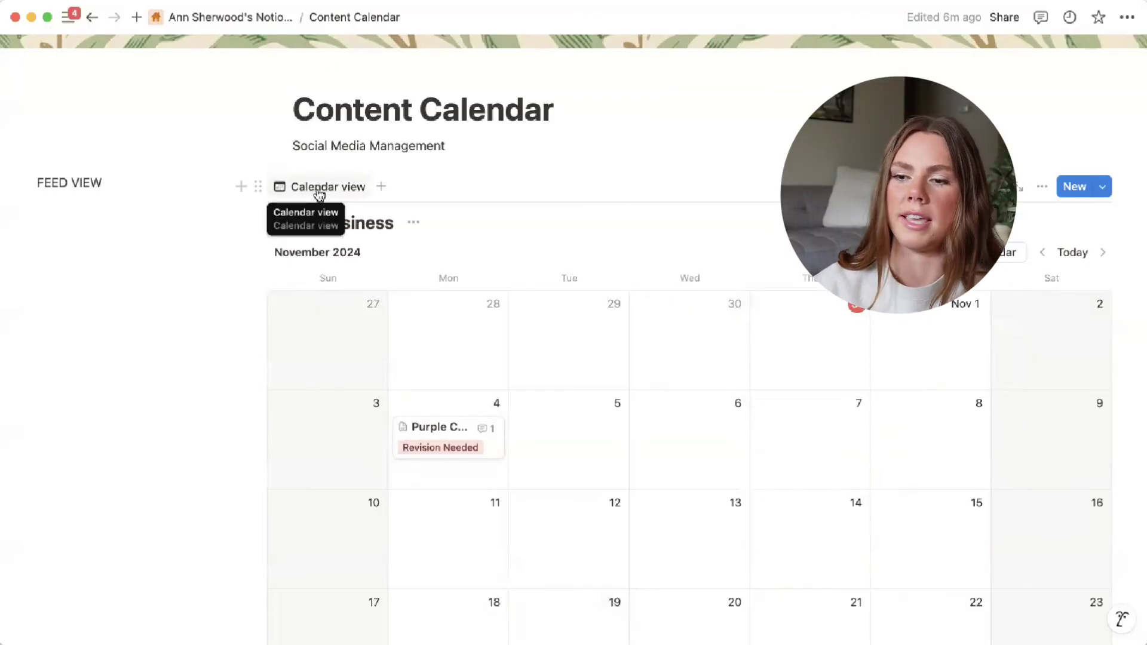
- Add a Board view to the Small Business database and move the Purple Cake card to the Posted group
click(381, 188)
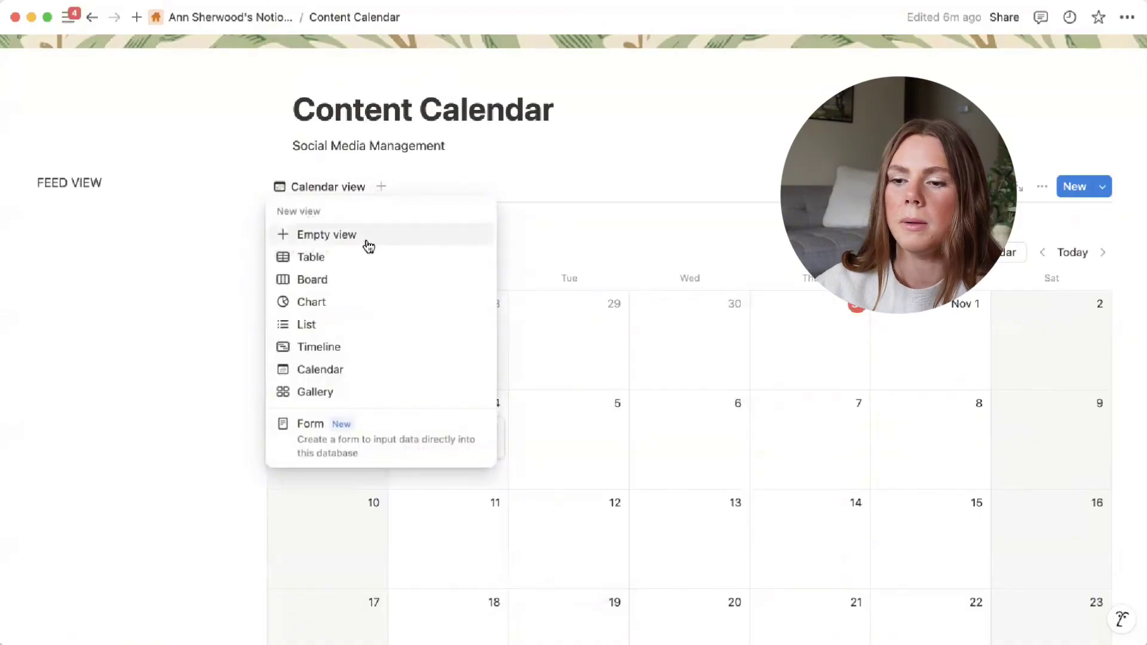
click(361, 281)
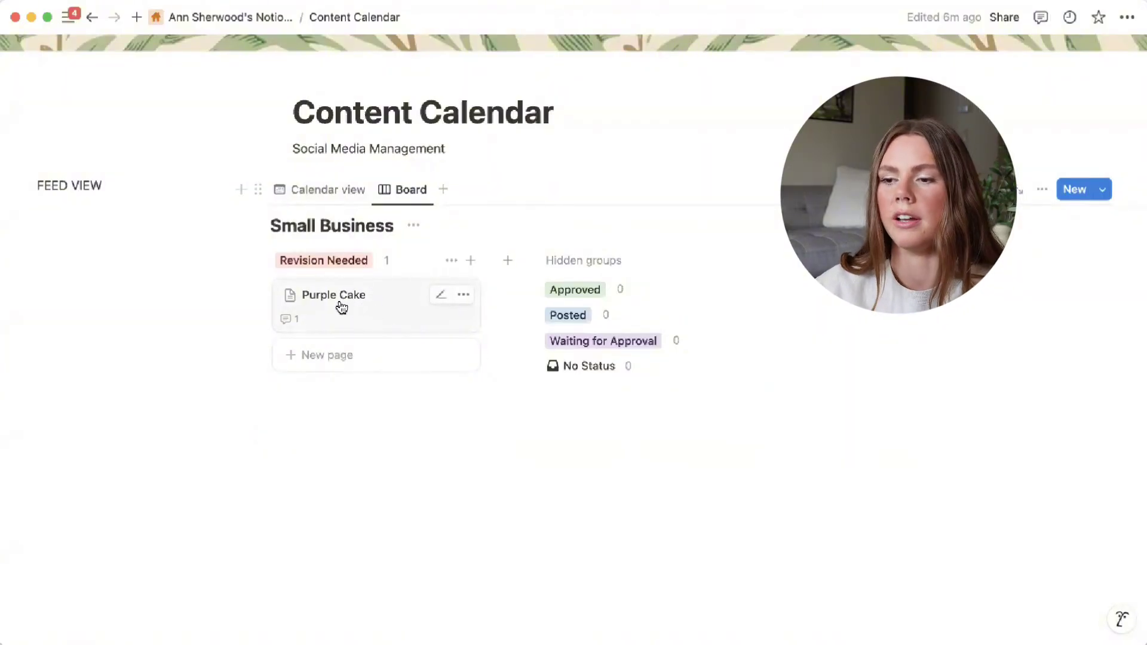
drag(340, 305, 632, 318)
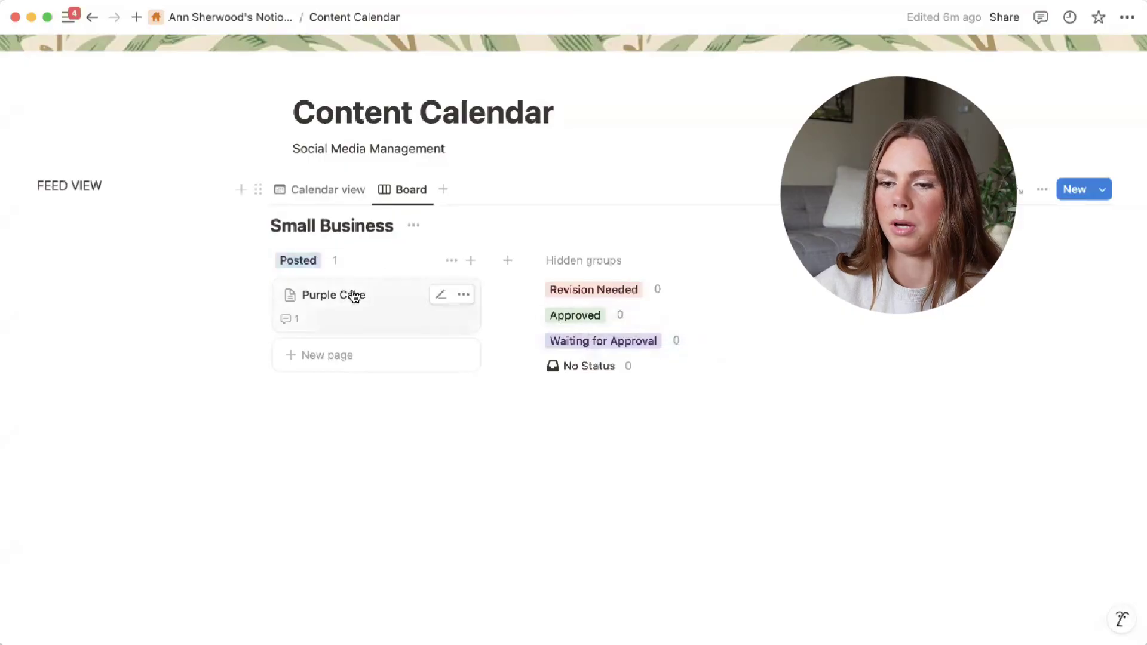
- In the calendar view, add a page titled Blah on November 6 with Status set to Waiting for Approval
click(307, 188)
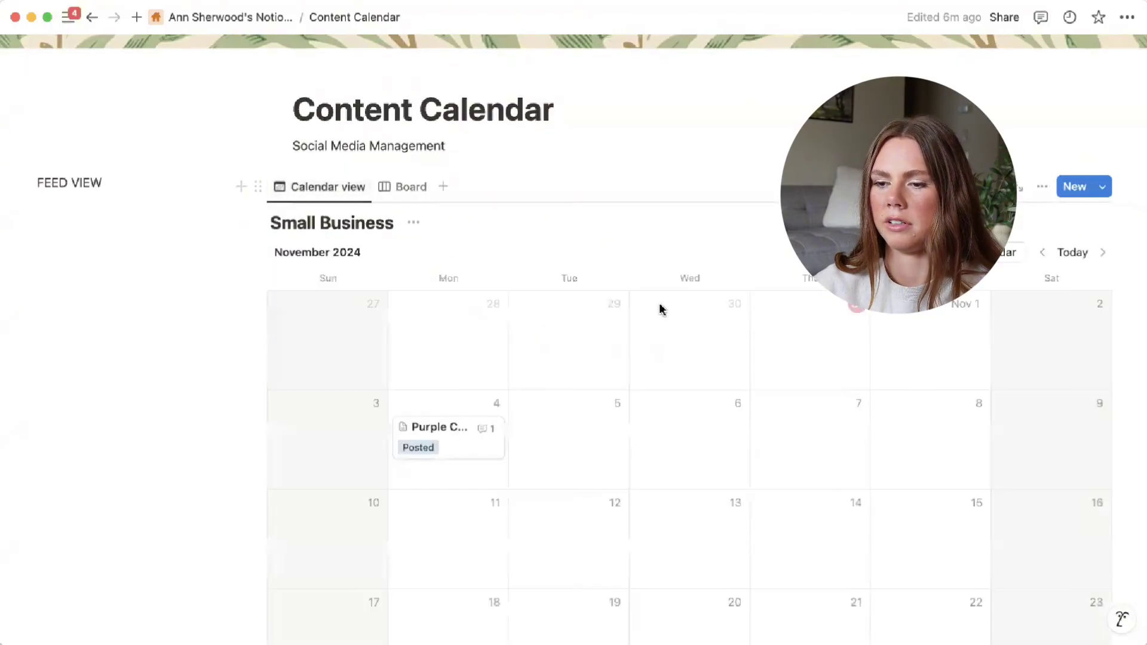
click(642, 403)
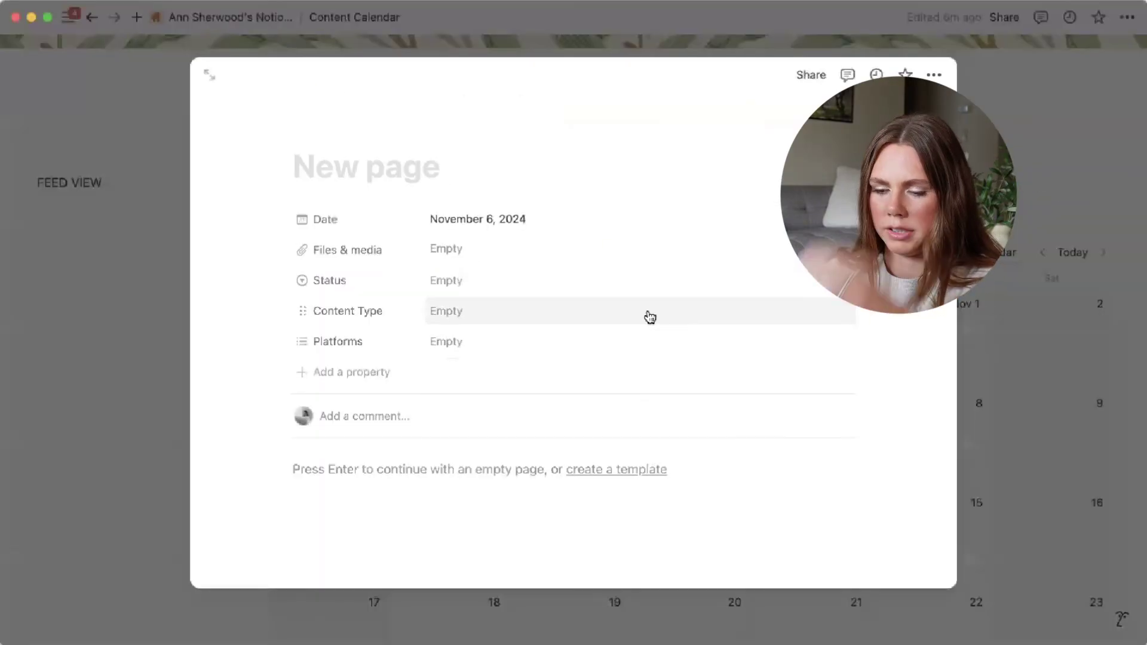
text(Blah)
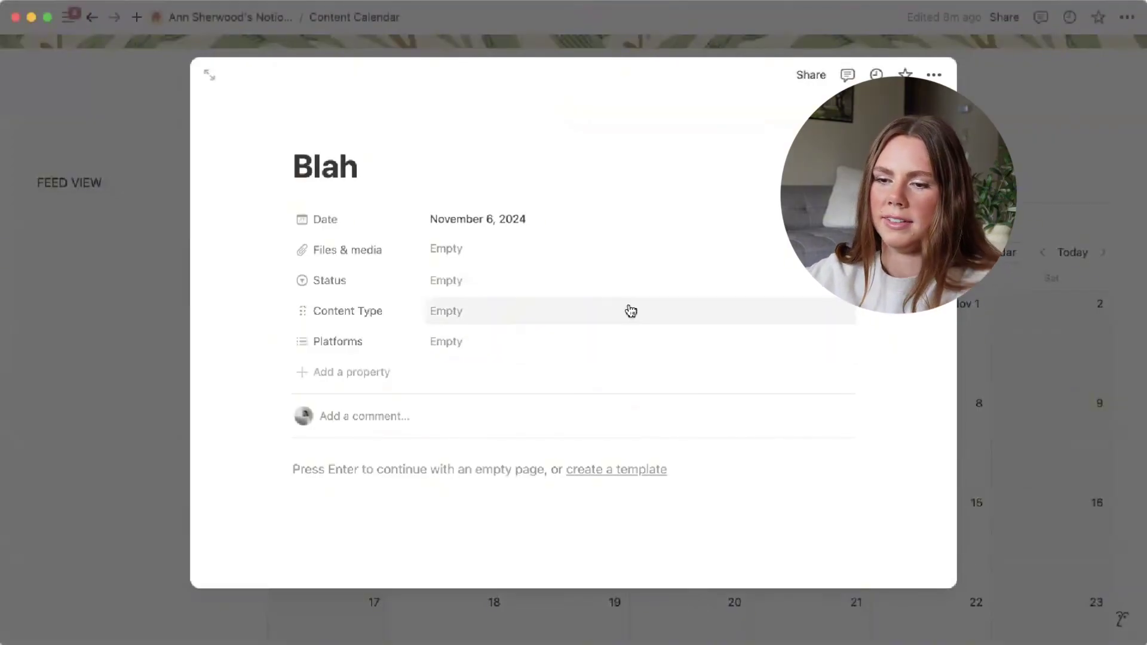
click(625, 295)
click(558, 332)
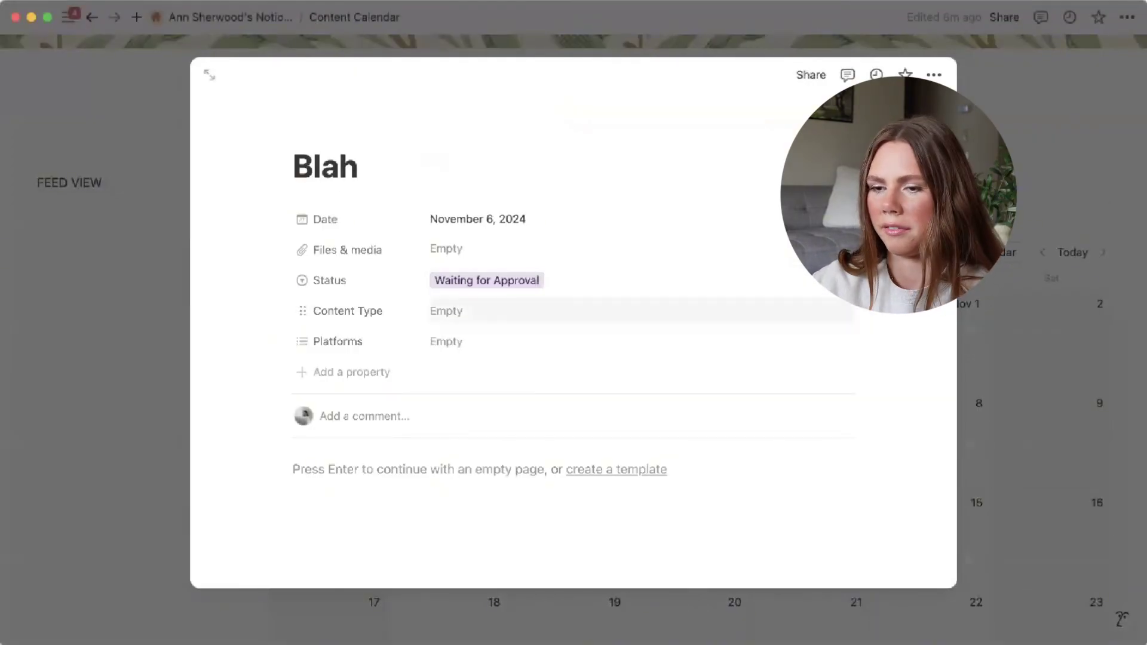
click(973, 339)
- Add a page titled Woooo on November 8 with Status set to Posted and return to the calendar
click(882, 405)
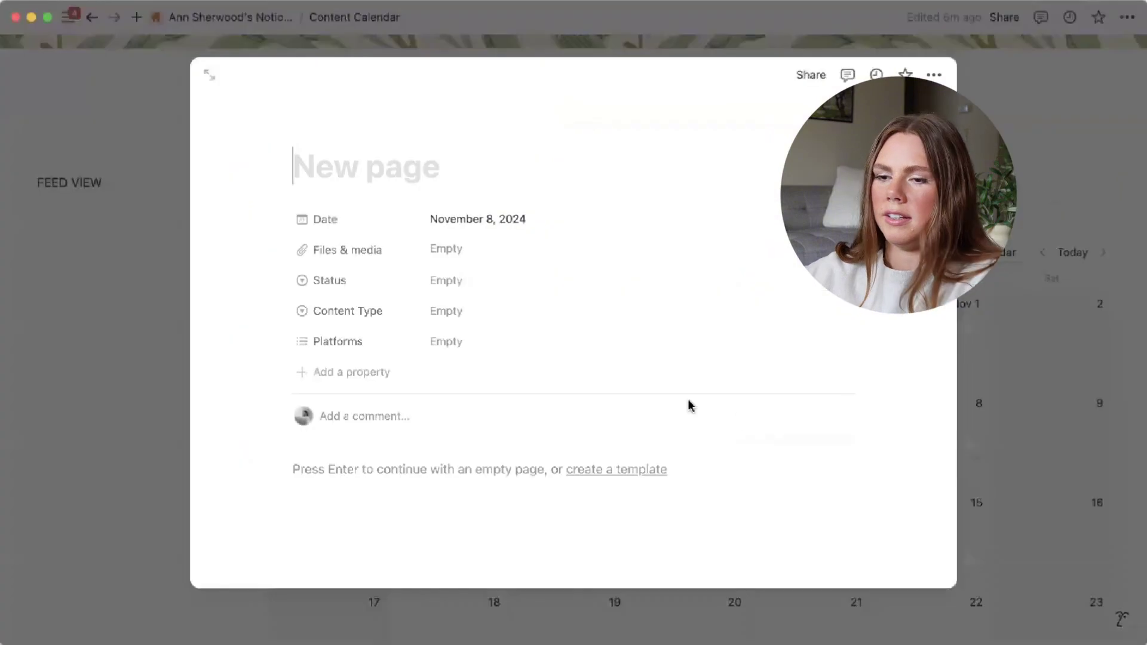
text(Woooo)
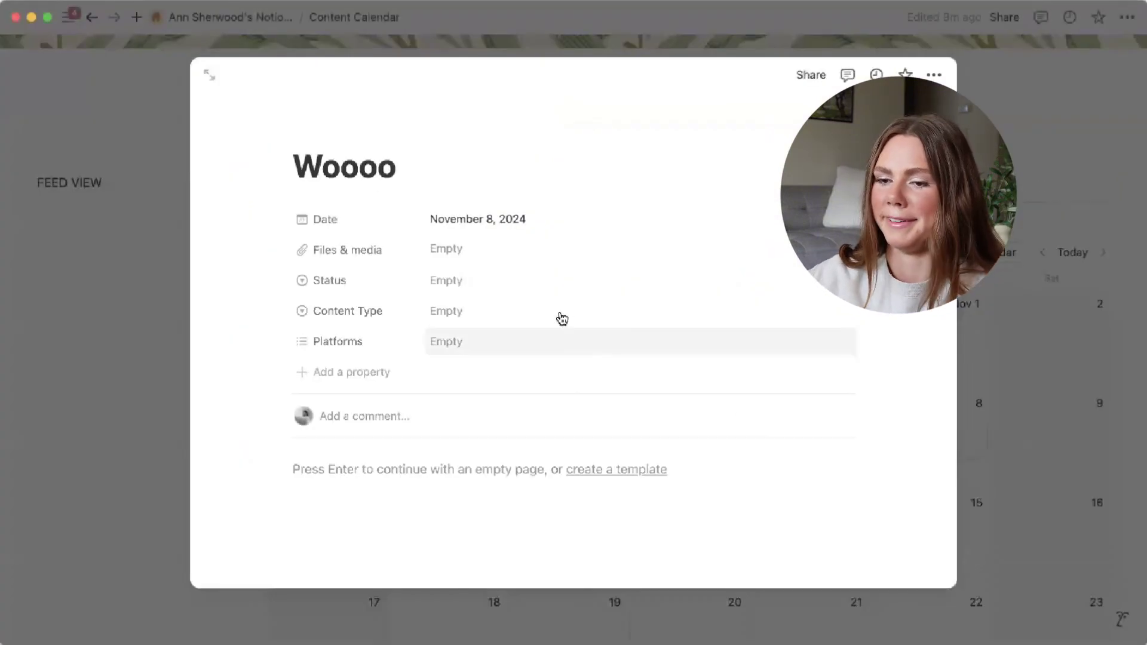
click(555, 286)
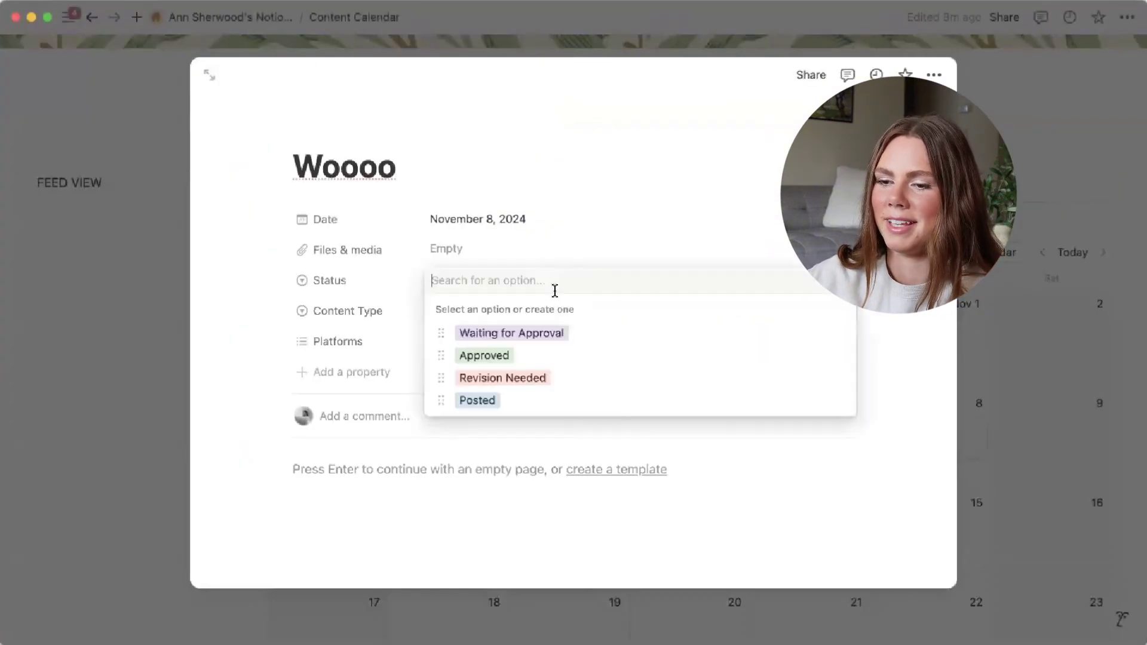
click(541, 397)
click(1044, 313)
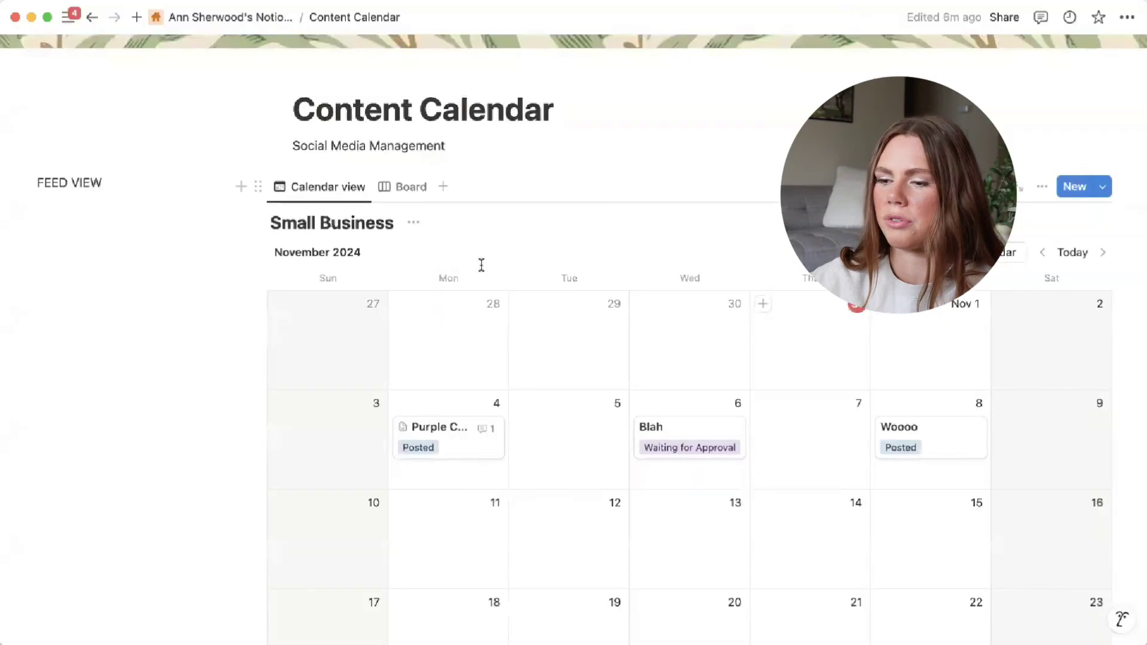
- Move the Purple Cake card to the Approved group on the board and return to the calendar view
click(412, 187)
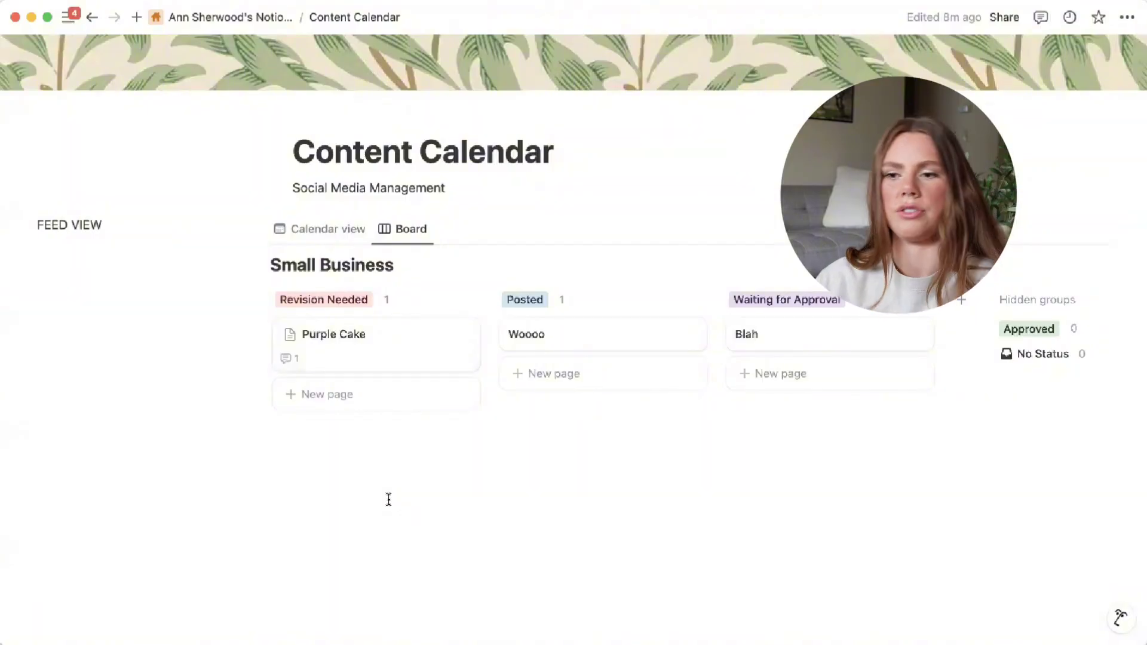
click(323, 229)
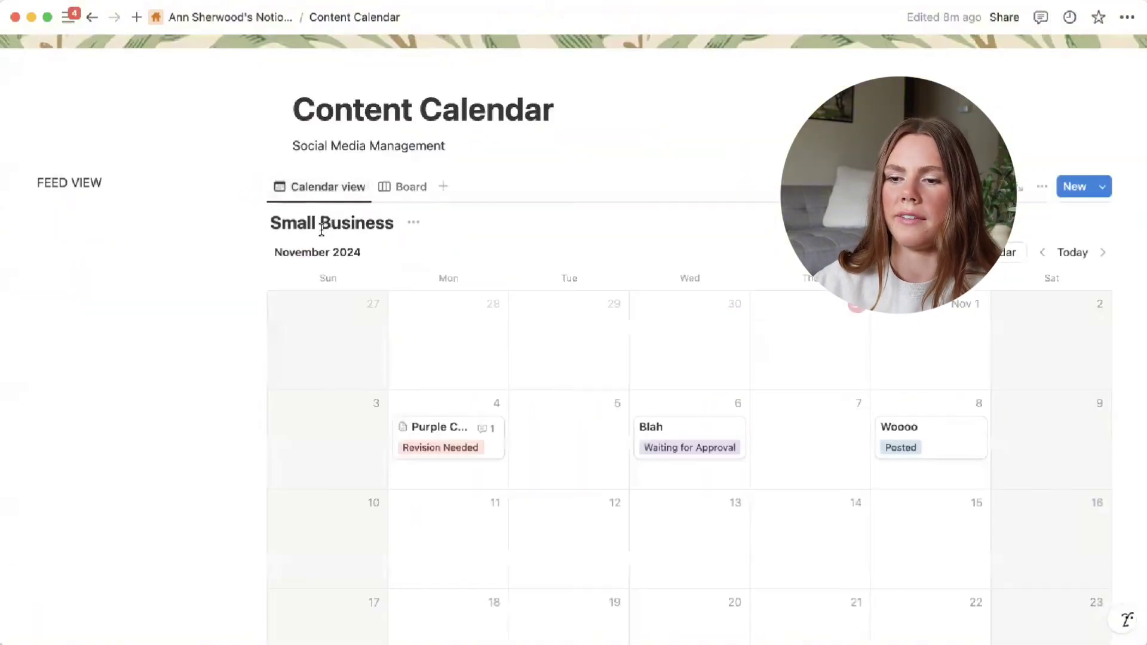
click(405, 188)
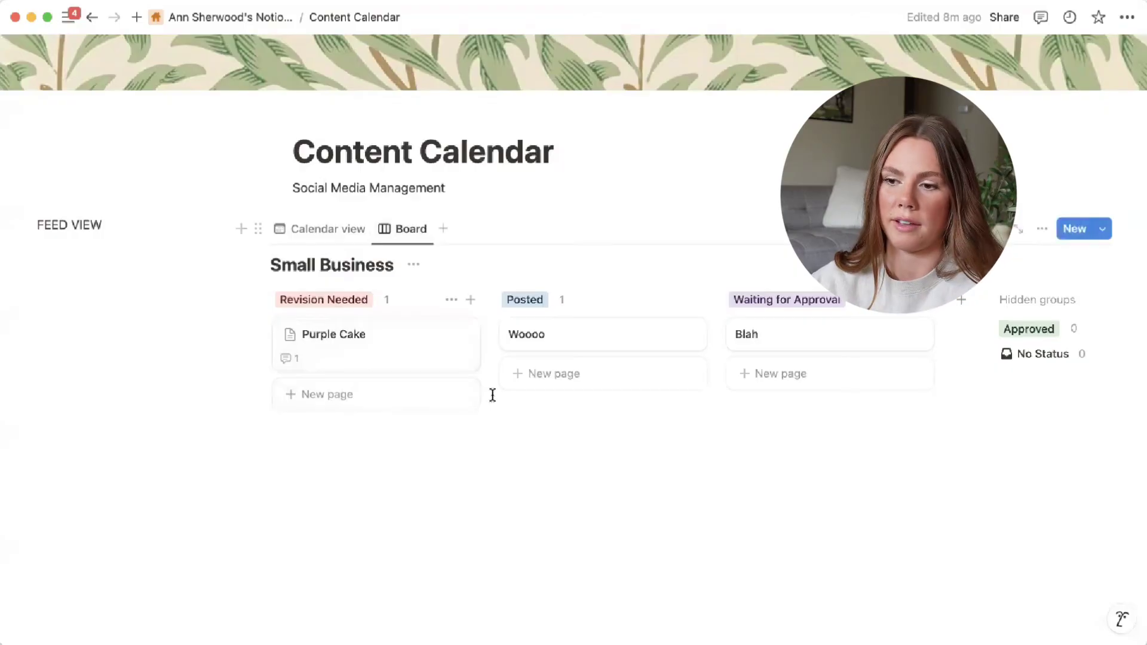
drag(392, 348, 986, 329)
scroll(649, 382, left, 5)
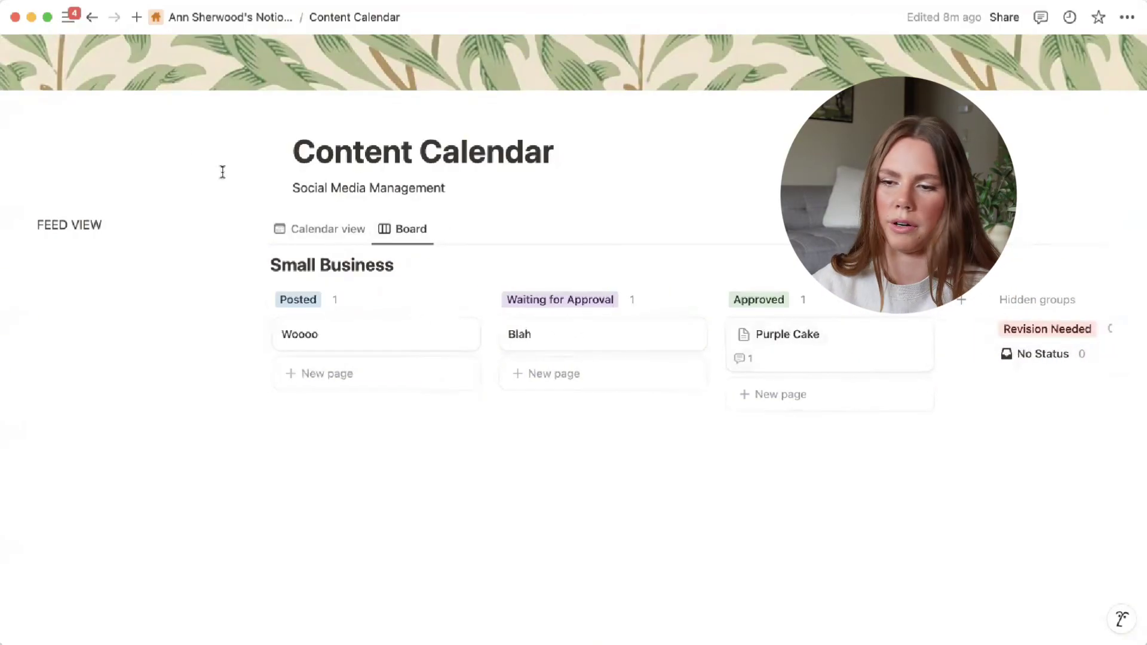
click(299, 231)
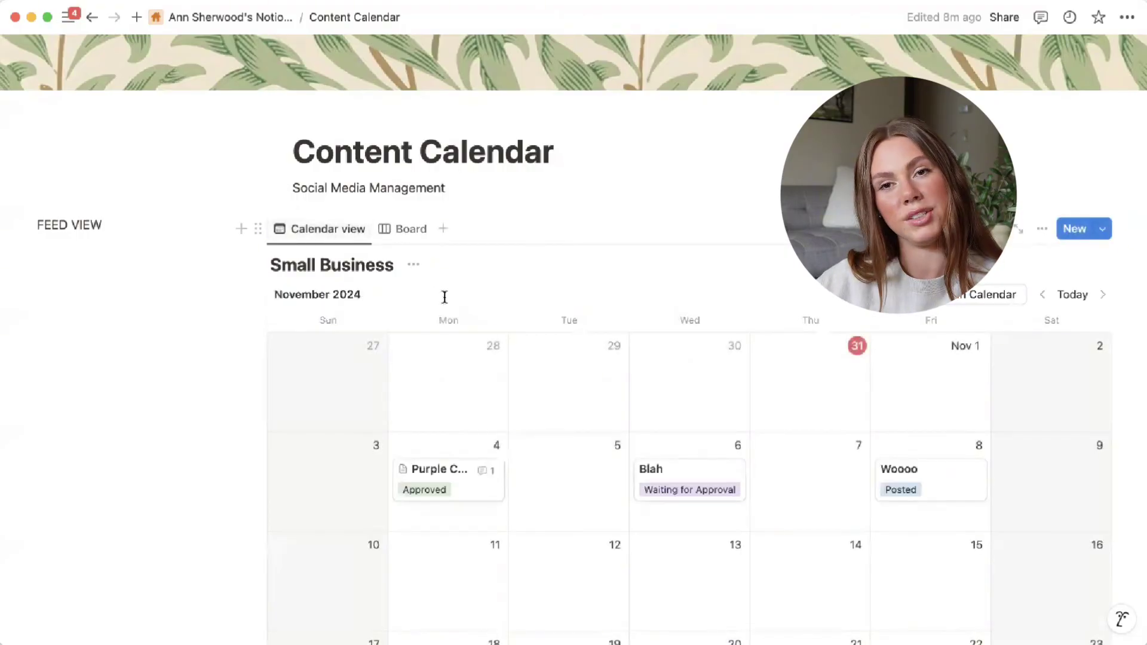
- Insert an image block with the Instagram profile feed mockup below the FEED VIEW text
scroll(459, 346, down, 5)
scroll(457, 344, up, 4)
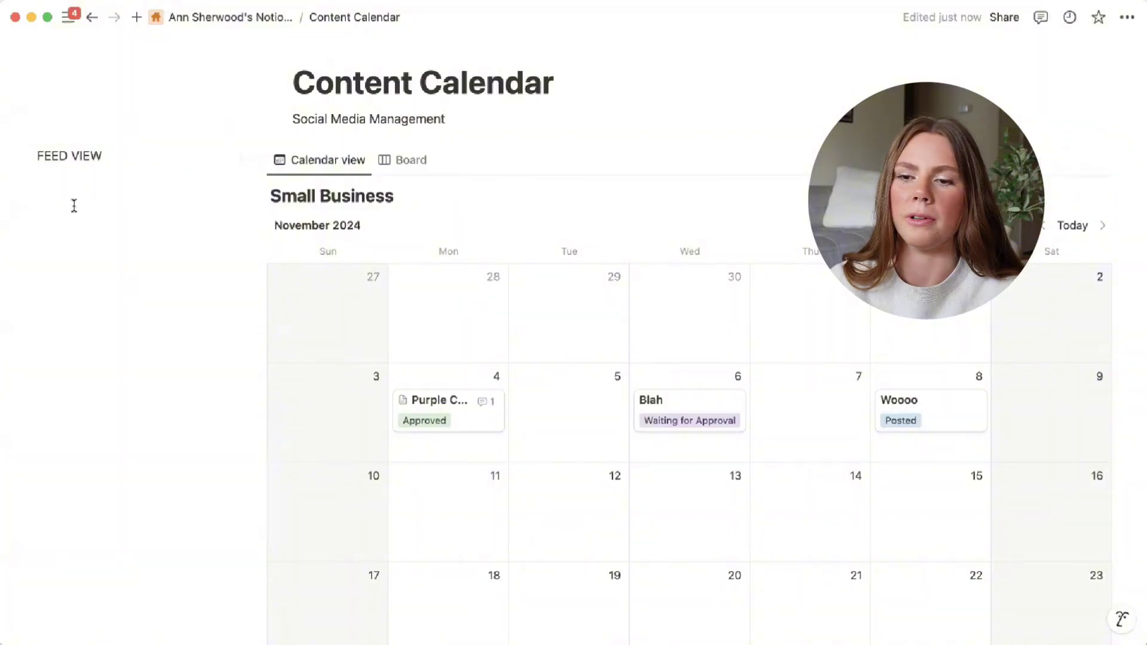
key(Return)
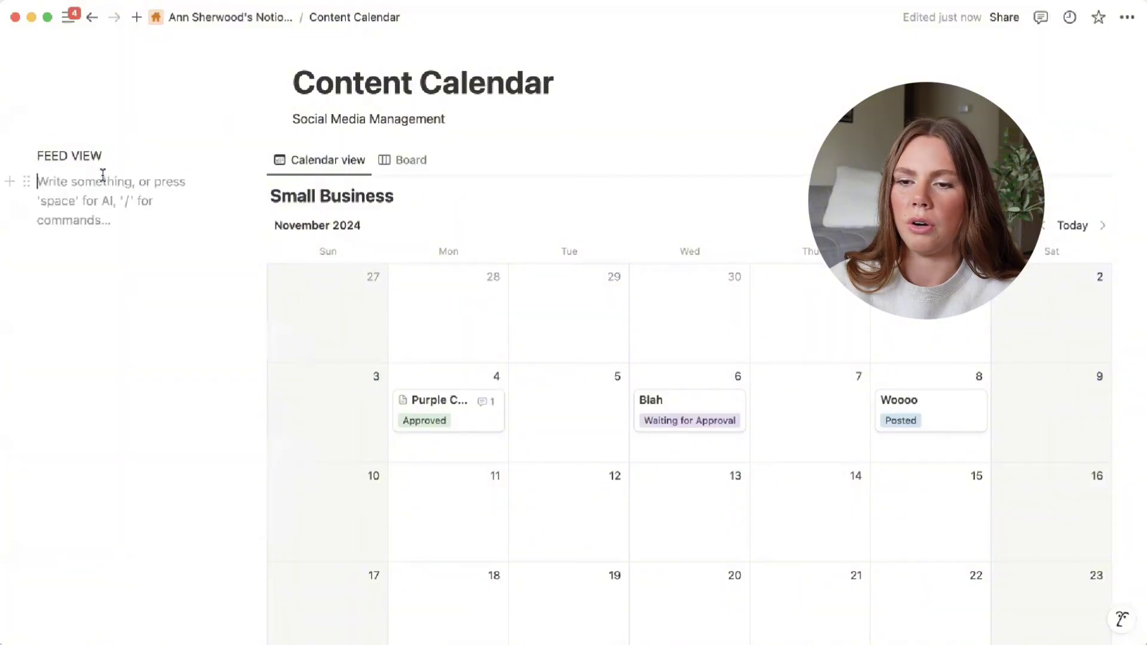
click(9, 182)
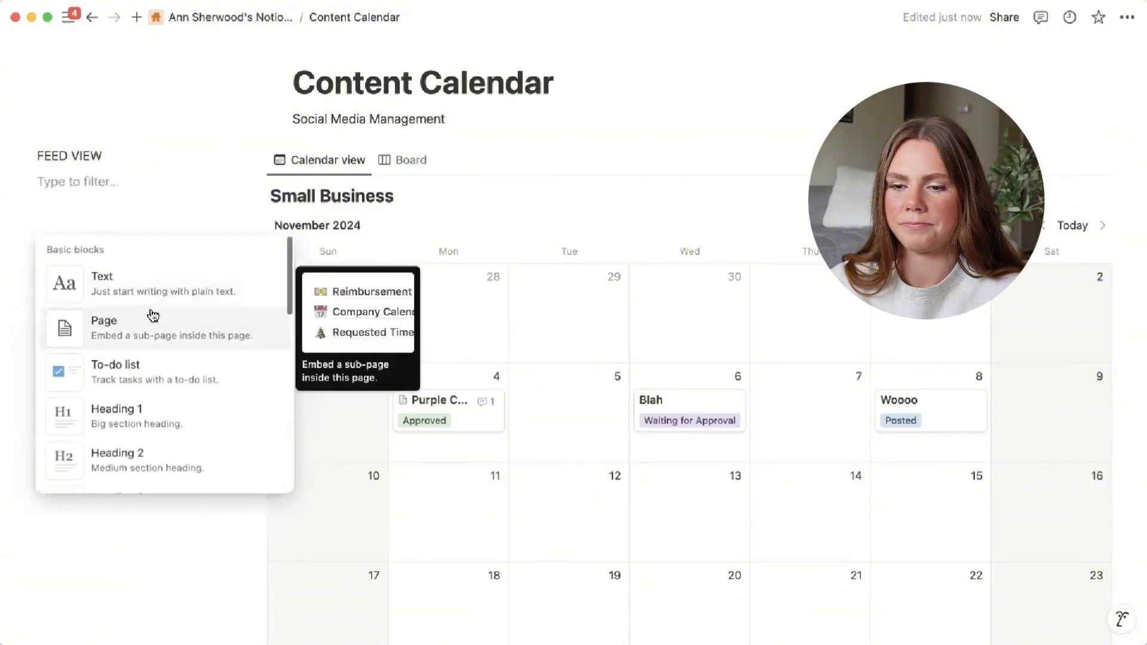
scroll(153, 315, down, 15)
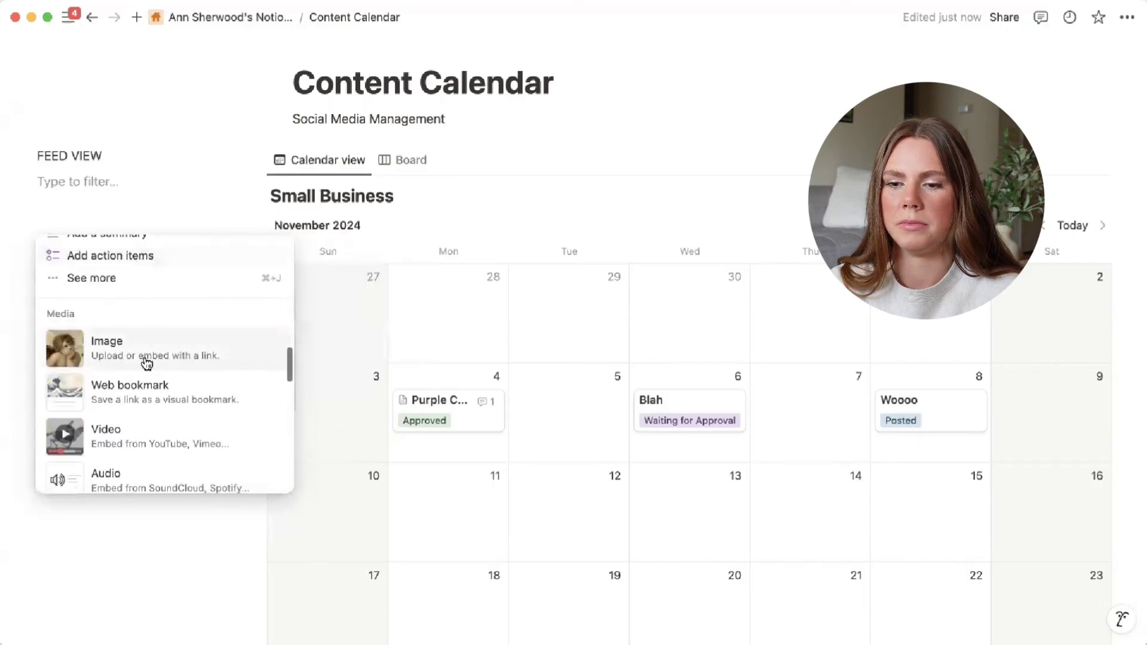
click(147, 362)
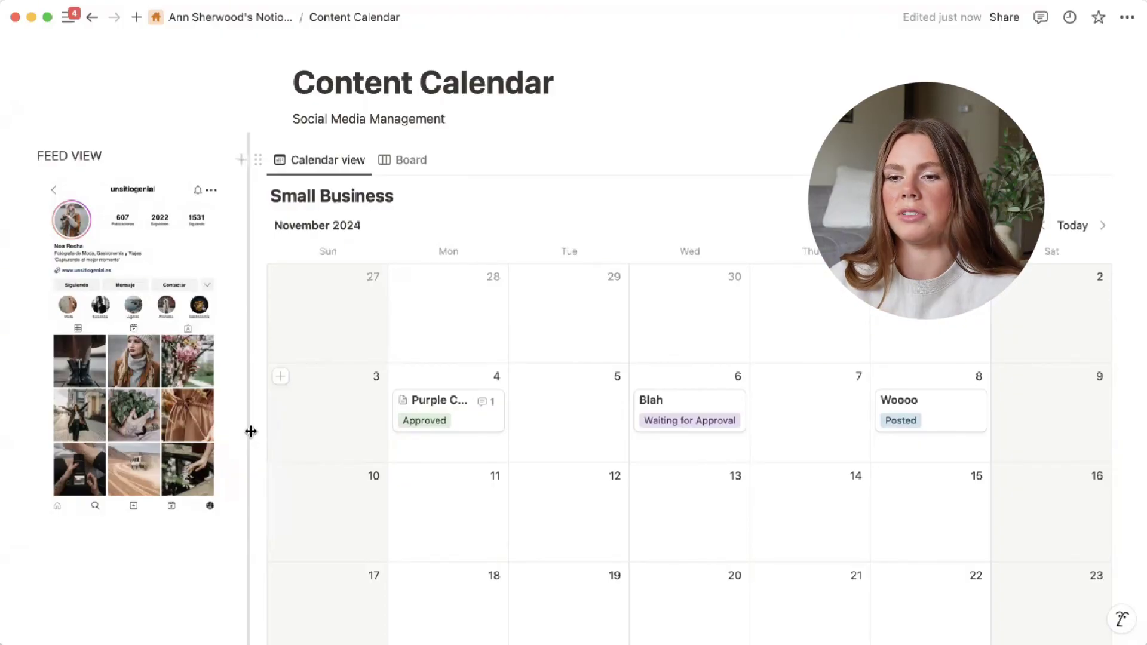
- Make the FEED VIEW text bold
triple_click(83, 156)
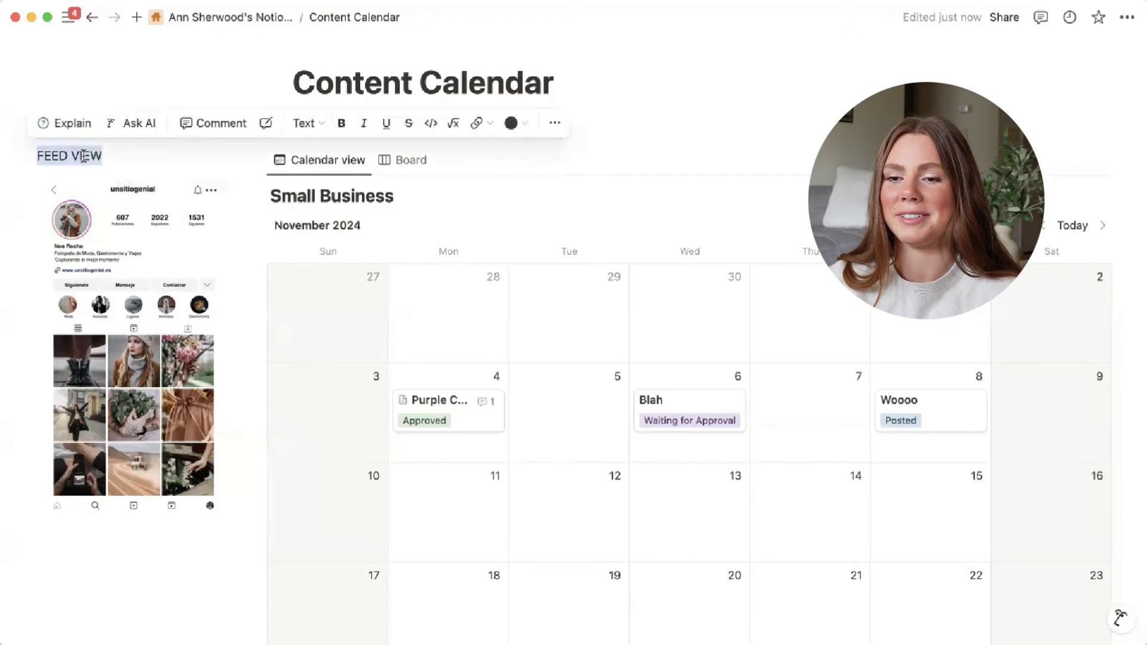
click(341, 123)
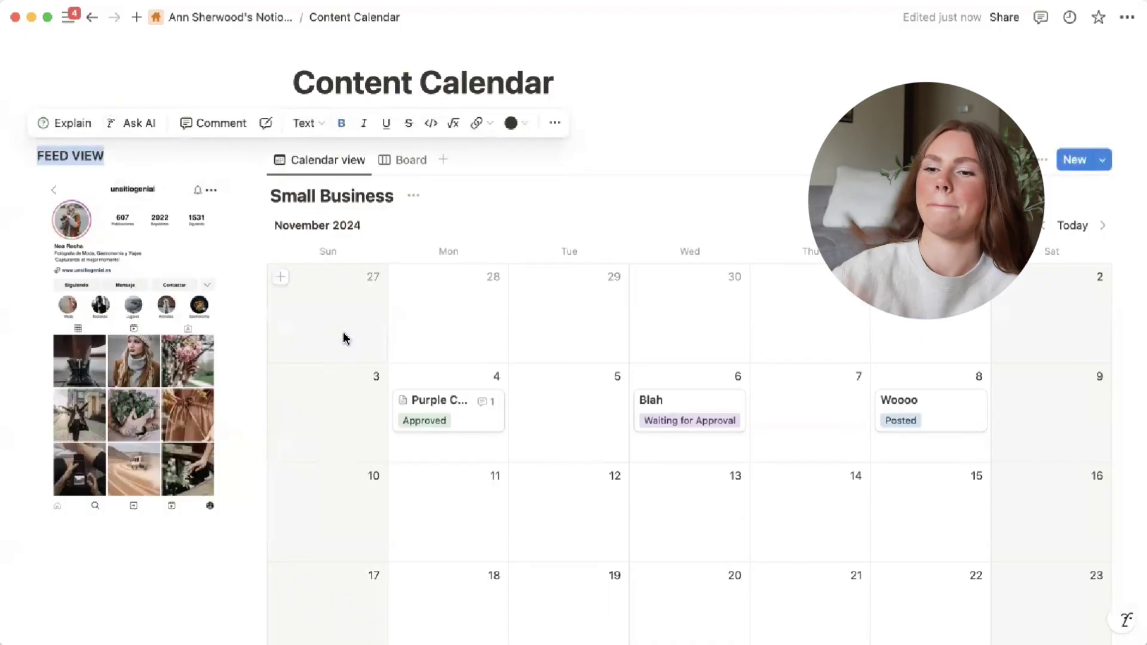
click(693, 100)
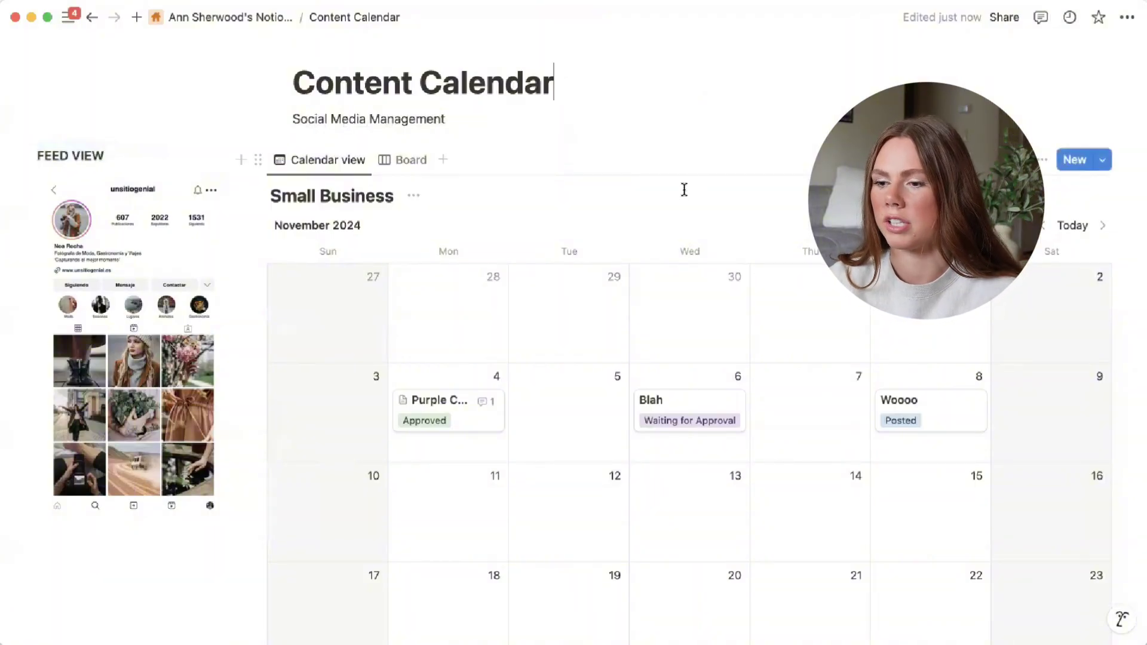
- Look at the Content Calendar page's sharing and invite options, then close them
click(1003, 18)
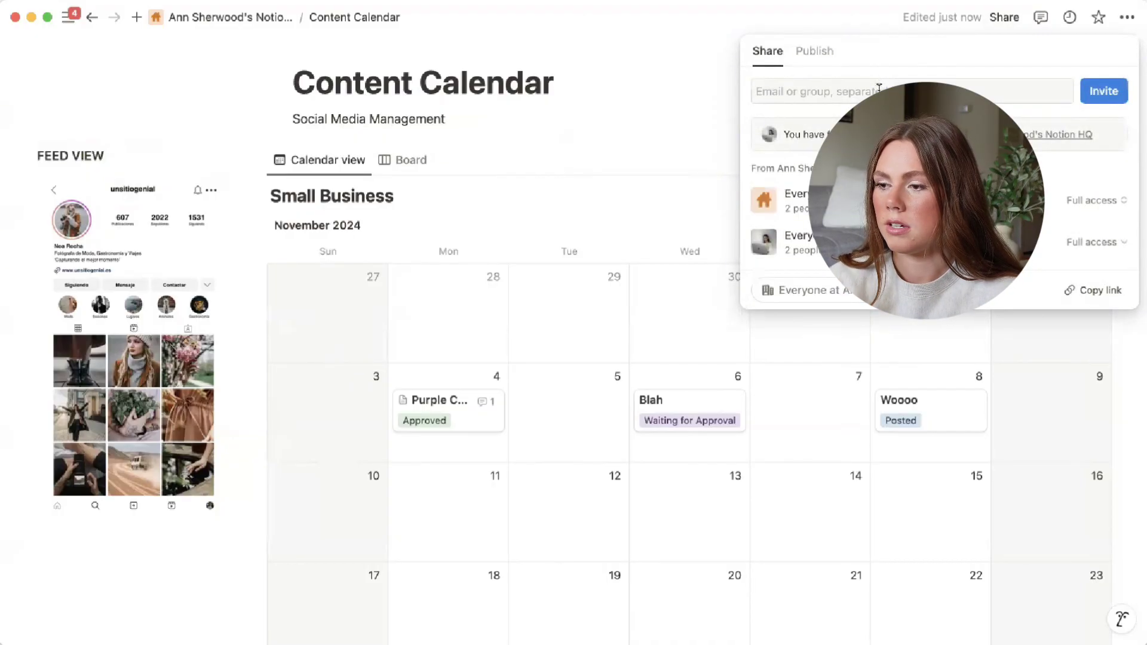
click(703, 104)
scroll(704, 103, up, 5)
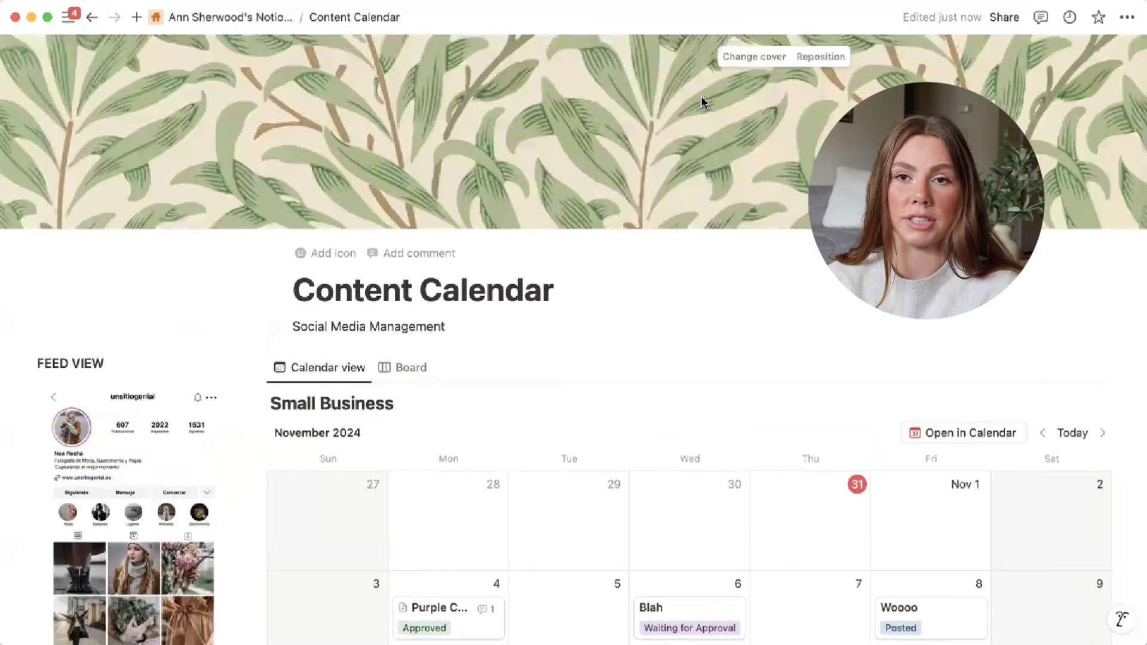